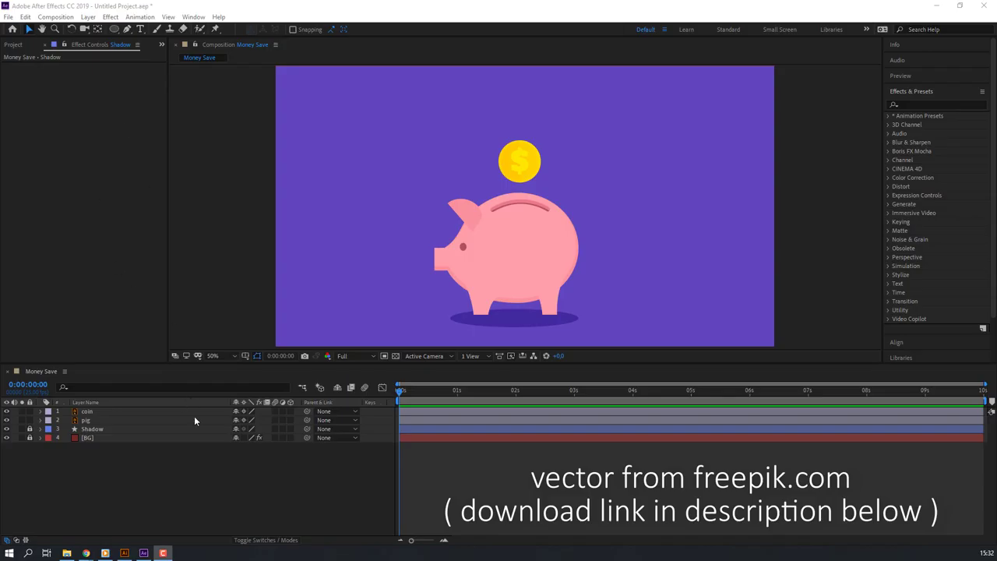
Duplicate the pig layer with Edit > Duplicate
{"action": "left_click", "coordinate": [143, 464]}
{"action": "left_click", "coordinate": [85, 421]}
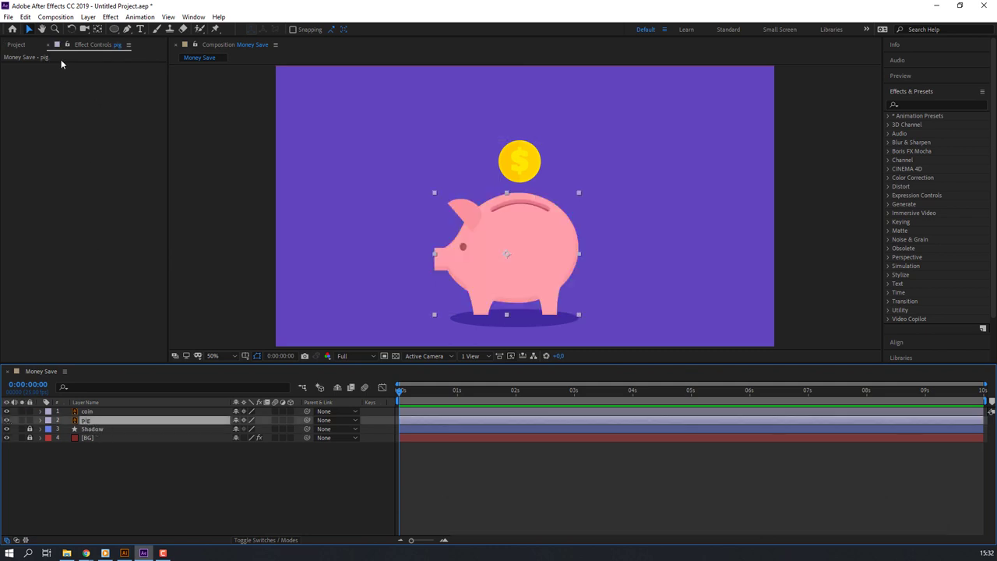
{"action": "left_click", "coordinate": [26, 16]}
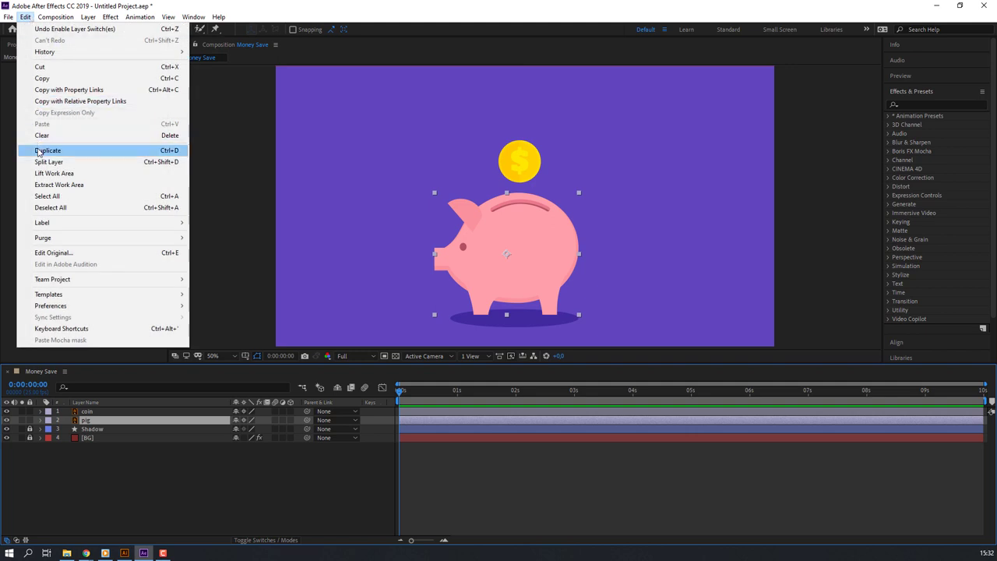
{"action": "left_click", "coordinate": [39, 152]}
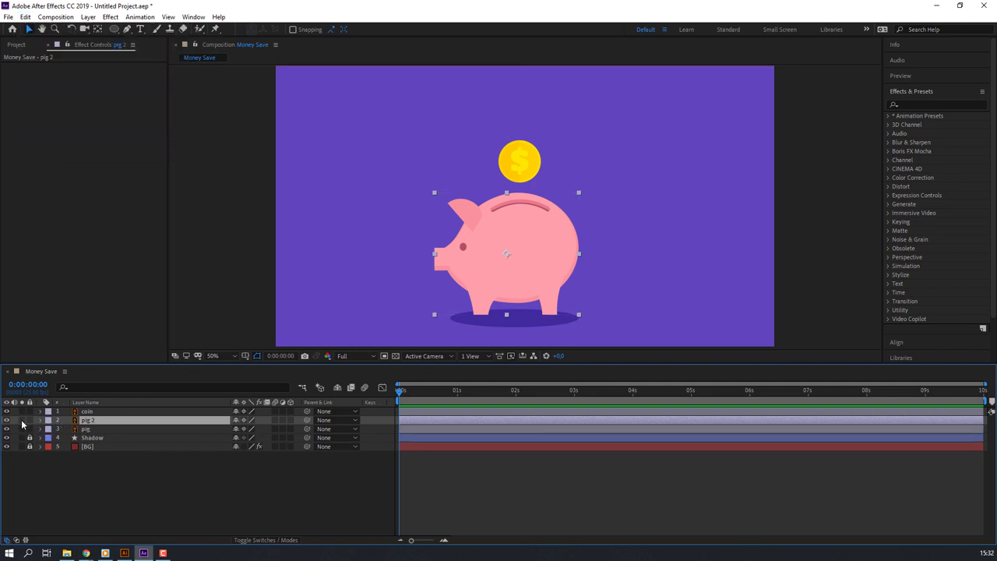
Solo the duplicated pig layer at 100% view and rename it 'pig inside'
{"action": "left_click", "coordinate": [22, 428]}
{"action": "key", "text": "period"}
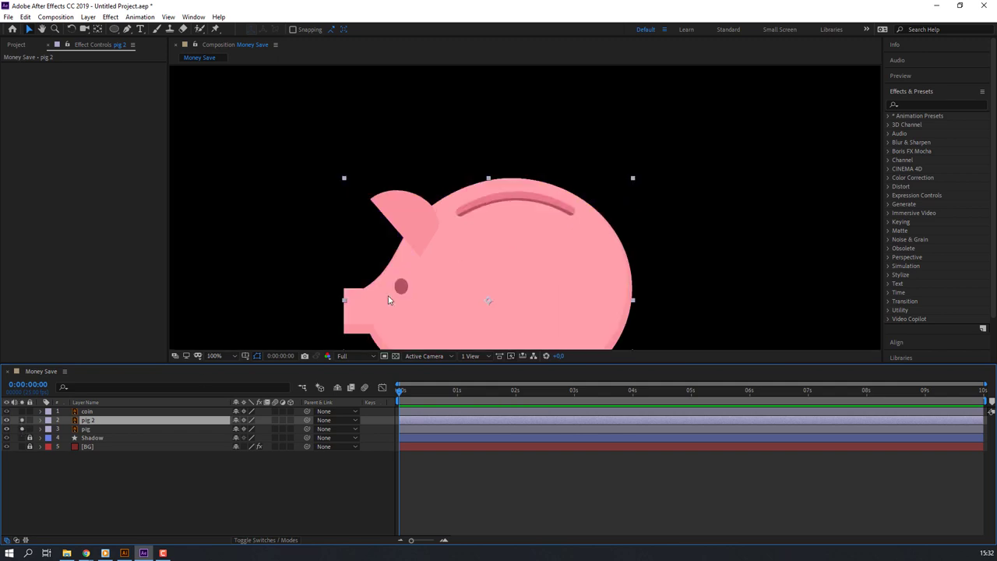
{"action": "left_click_drag", "start_coordinate": [383, 192], "coordinate": [388, 128]}
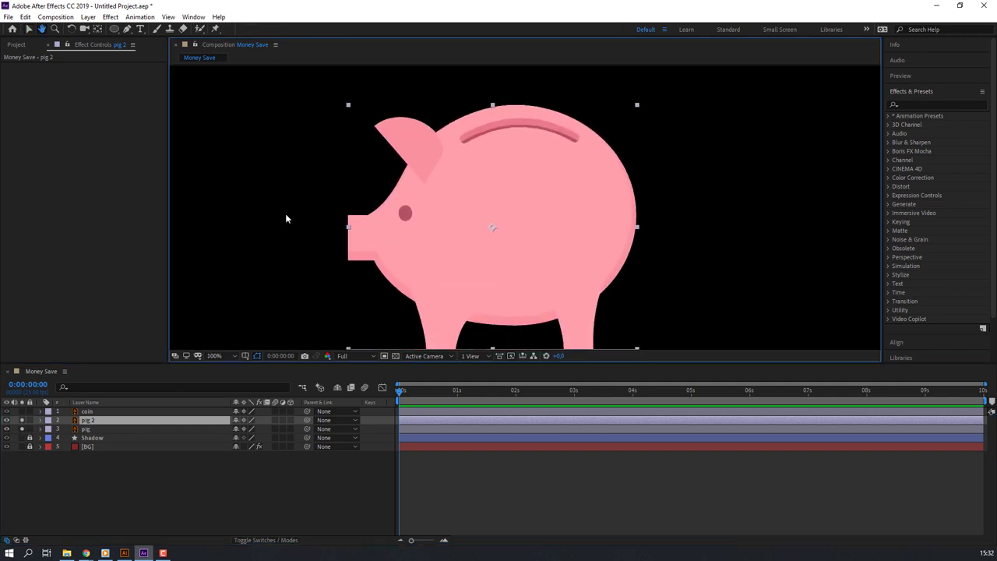
{"action": "left_click", "coordinate": [22, 428]}
{"action": "left_click", "coordinate": [22, 420]}
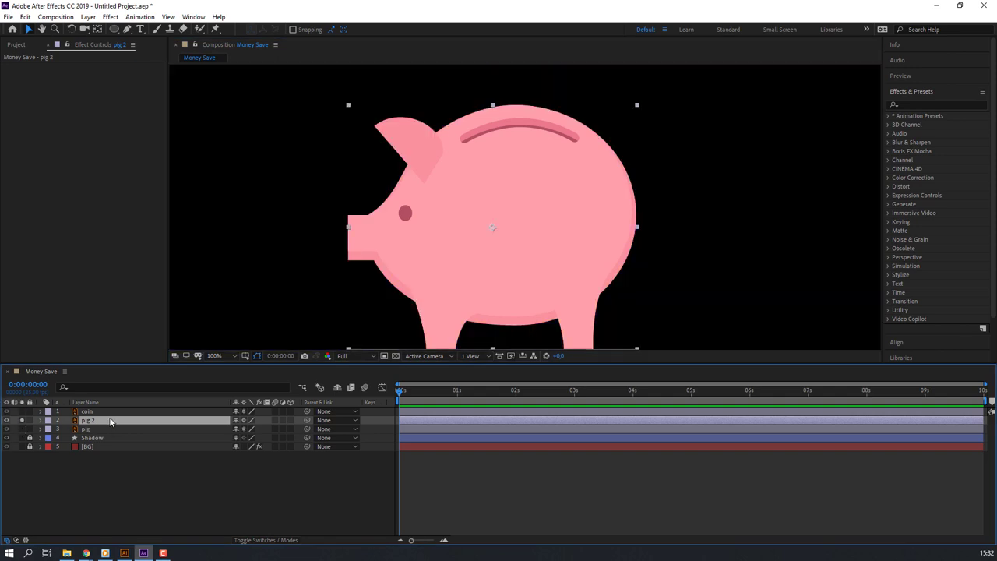
{"action": "key", "text": "Return"}
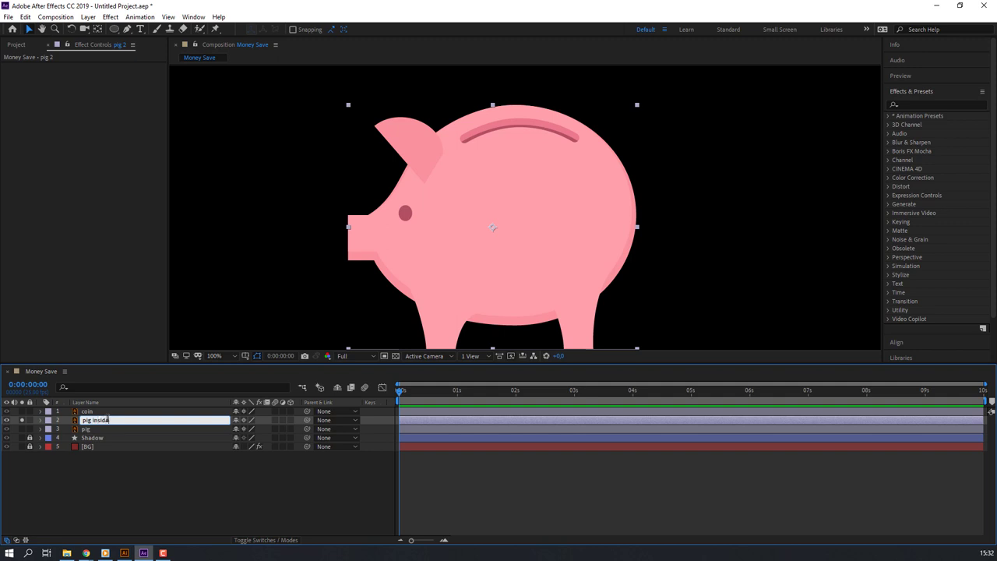
{"action": "key", "text": "Return"}
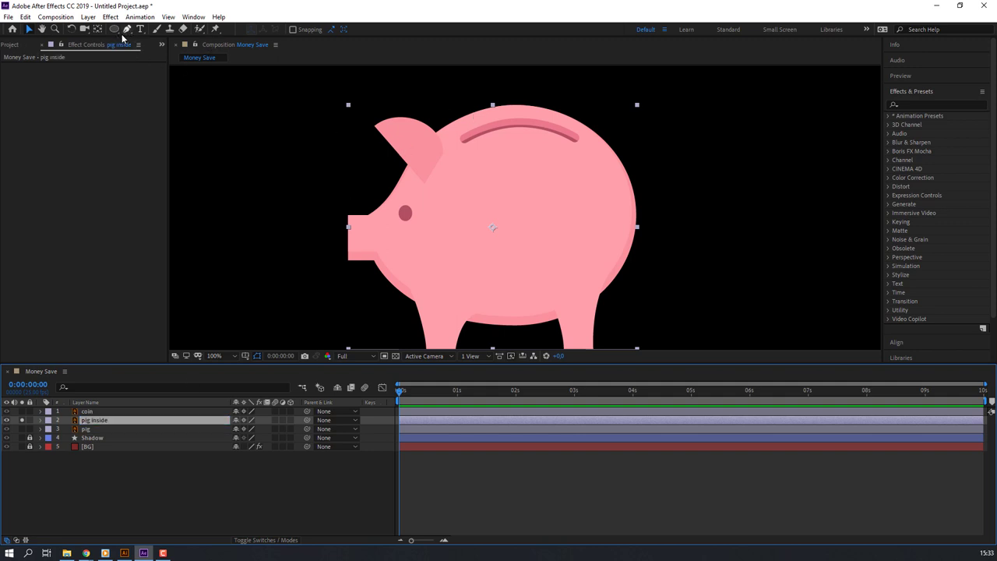
Nudge pig inside up-left and begin a Pen mask along the coin slot
{"action": "left_click_drag", "start_coordinate": [431, 169], "coordinate": [406, 147]}
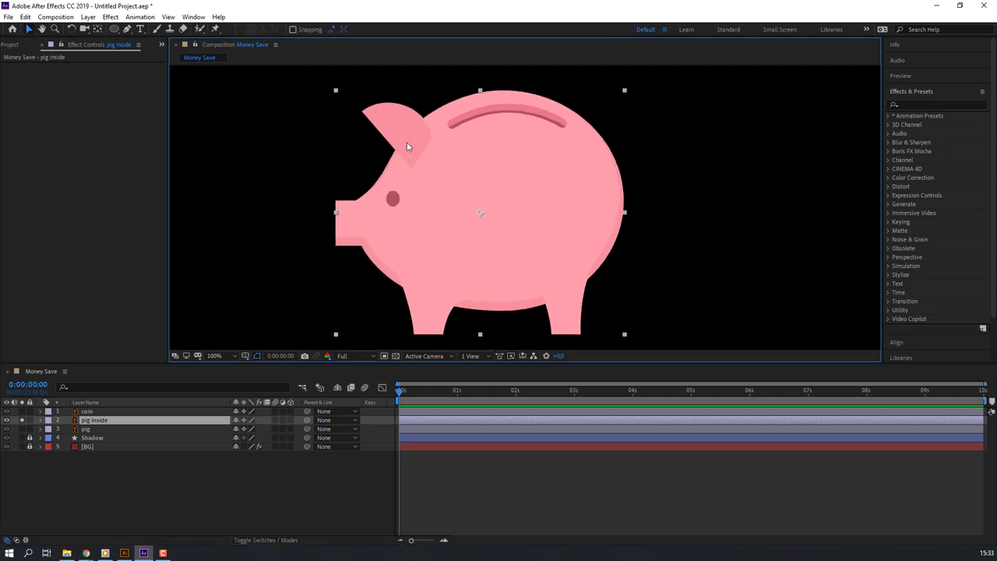
{"action": "left_click", "coordinate": [127, 29]}
{"action": "left_click", "coordinate": [447, 123]}
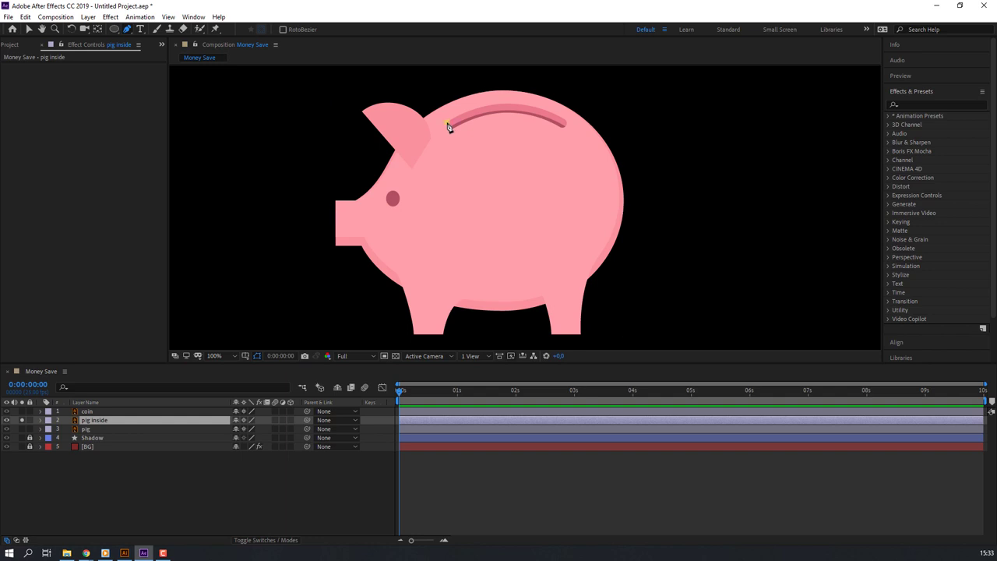
{"action": "left_click", "coordinate": [510, 104]}
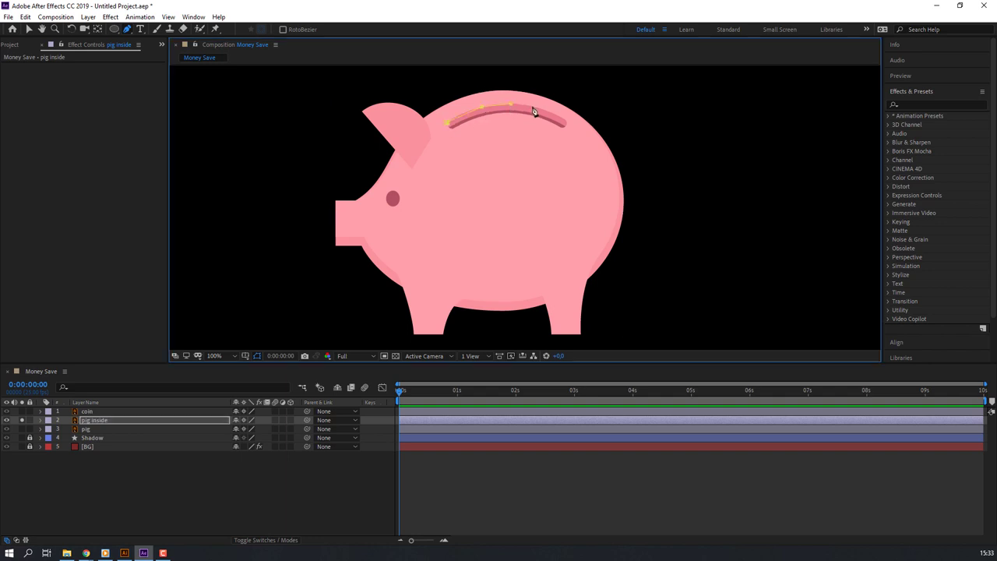
{"action": "left_click", "coordinate": [543, 112]}
{"action": "left_click", "coordinate": [565, 121]}
Run the mask down the pig's right side and across the belly, closing it at the slot
{"action": "left_click", "coordinate": [565, 300]}
{"action": "left_click", "coordinate": [531, 306]}
{"action": "left_click", "coordinate": [493, 310]}
{"action": "left_click", "coordinate": [462, 308]}
{"action": "left_click", "coordinate": [451, 306]}
{"action": "left_click", "coordinate": [448, 125]}
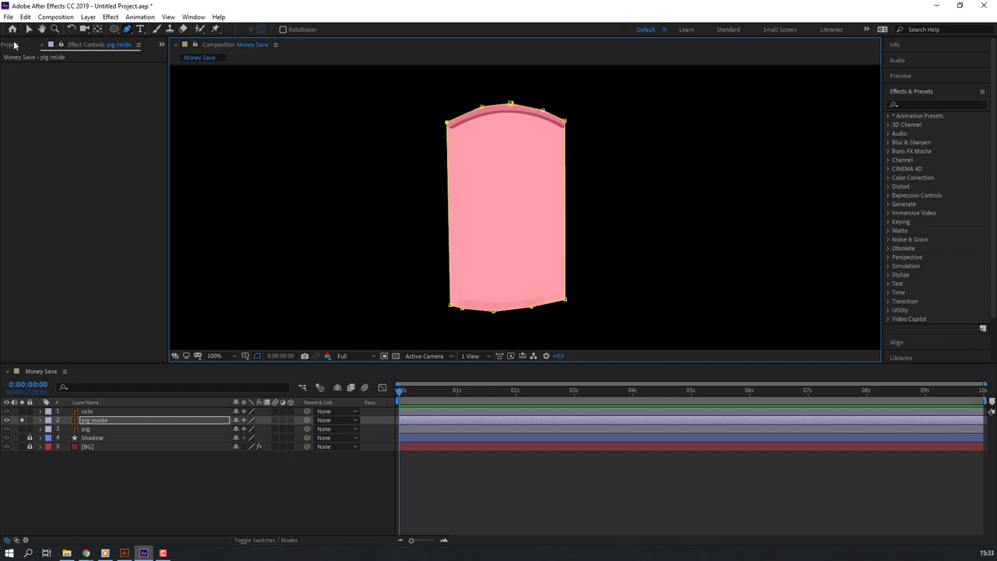
{"action": "left_click", "coordinate": [27, 30]}
{"action": "left_click", "coordinate": [141, 508]}
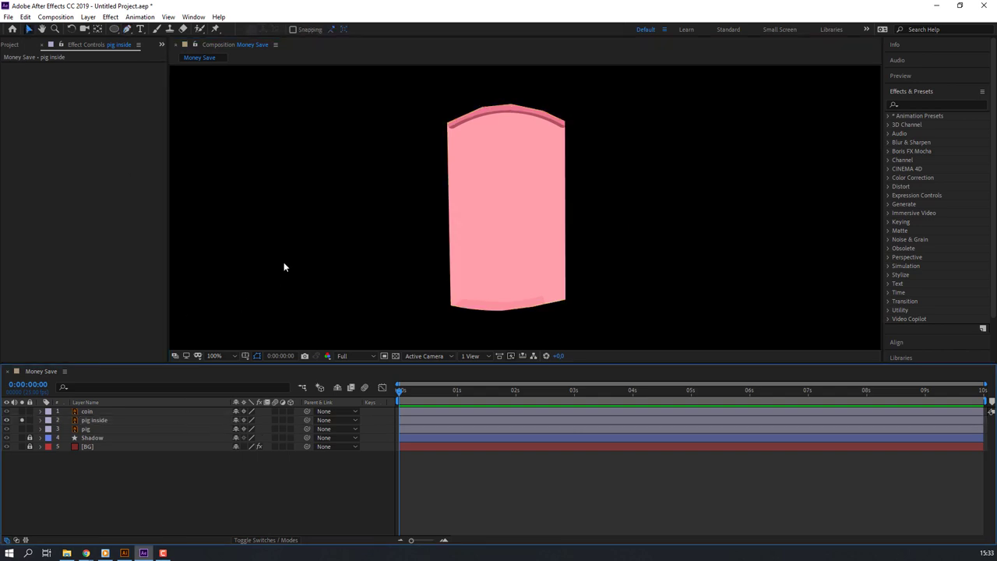
{"action": "left_click", "coordinate": [464, 143]}
{"action": "left_click", "coordinate": [65, 474]}
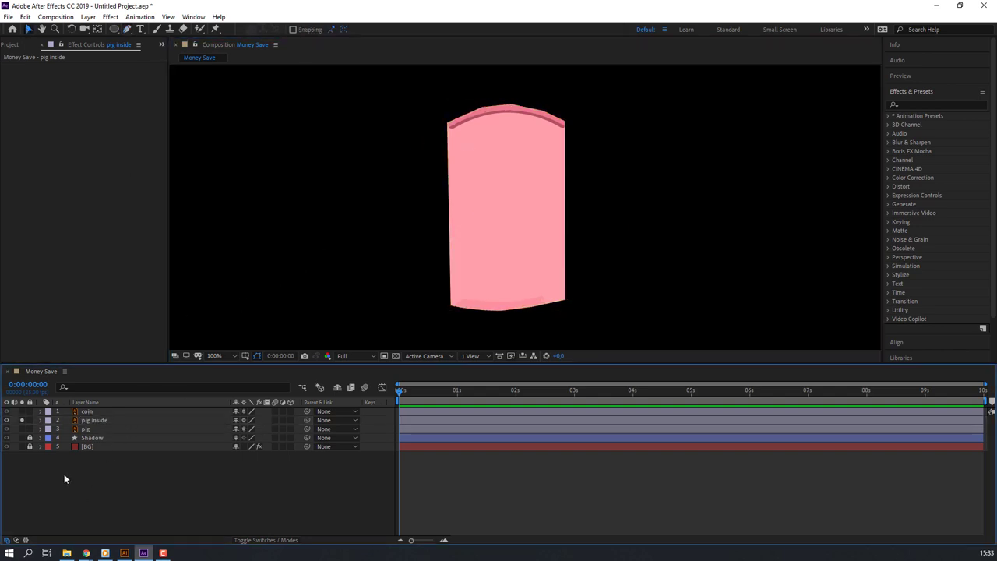
Unsolo, move the coin onto the slot and put its layer below pig inside
{"action": "left_click", "coordinate": [22, 420]}
{"action": "left_click_drag", "start_coordinate": [467, 151], "coordinate": [423, 207]}
{"action": "left_click", "coordinate": [458, 109]}
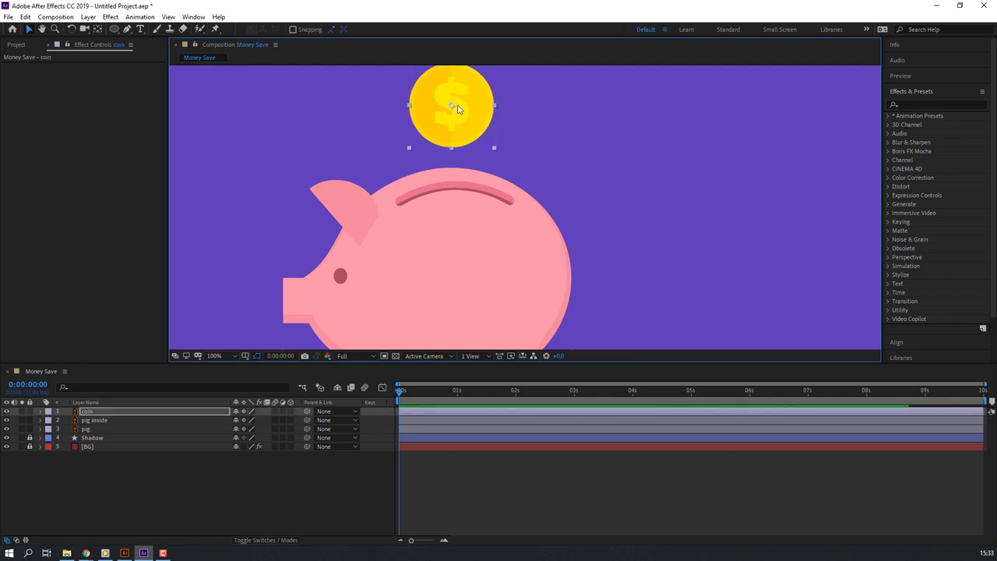
{"action": "left_click_drag", "start_coordinate": [458, 109], "coordinate": [463, 172]}
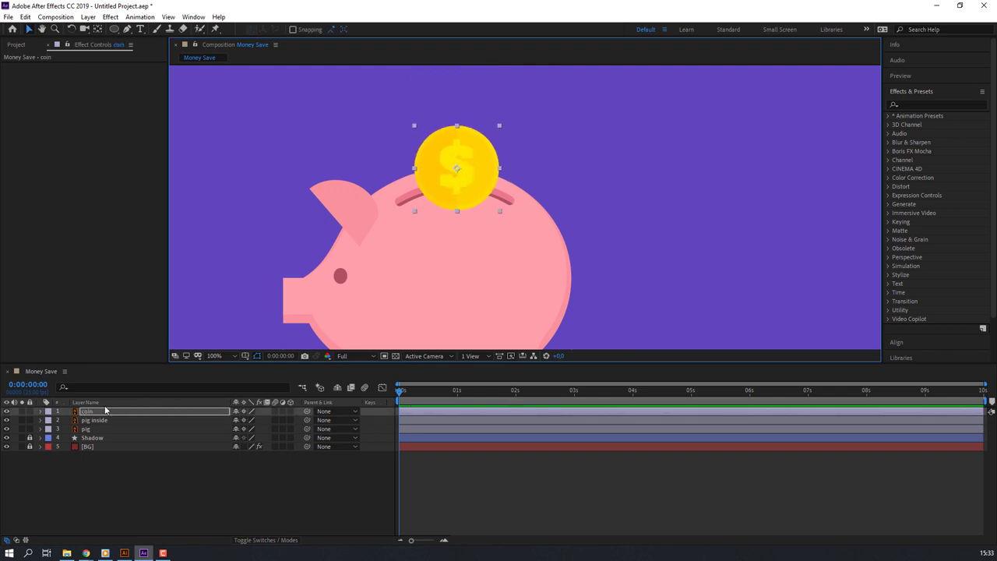
{"action": "left_click_drag", "start_coordinate": [105, 410], "coordinate": [102, 425]}
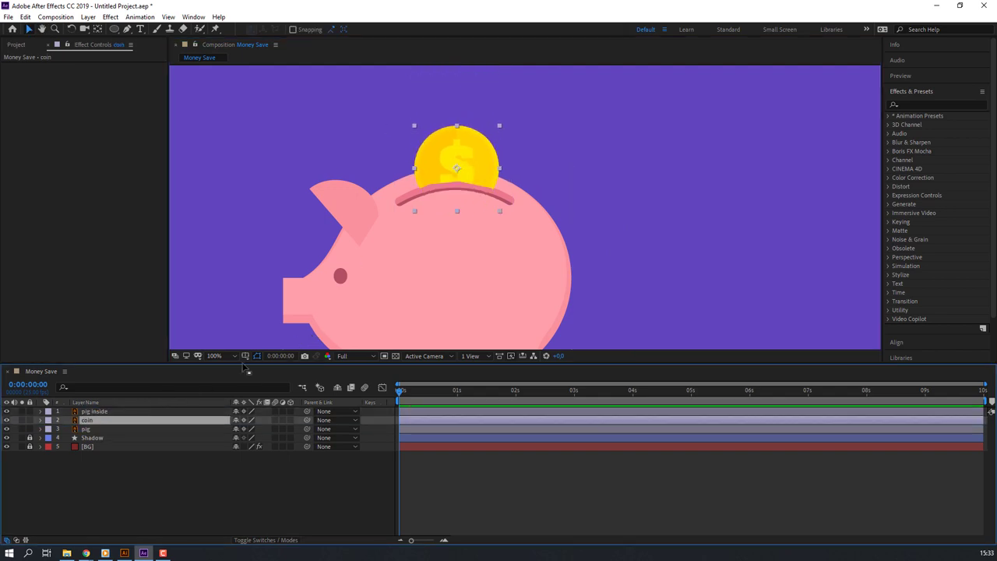
{"action": "mouse_move", "coordinate": [460, 165]}
{"action": "left_mouse_down"}
{"action": "mouse_move", "coordinate": [455, 136]}
{"action": "mouse_move", "coordinate": [455, 170]}
{"action": "left_mouse_up"}
At 200% zoom, drag the pig inside mask's top vertices down to follow the slot edge
{"action": "key", "text": "period"}
{"action": "left_click_drag", "start_coordinate": [283, 238], "coordinate": [369, 227]}
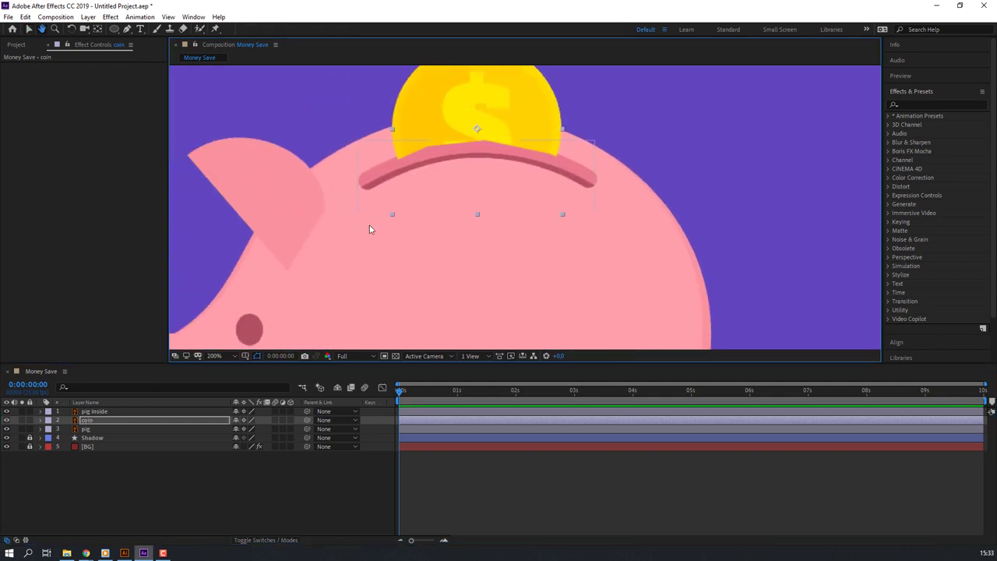
{"action": "left_click", "coordinate": [440, 169]}
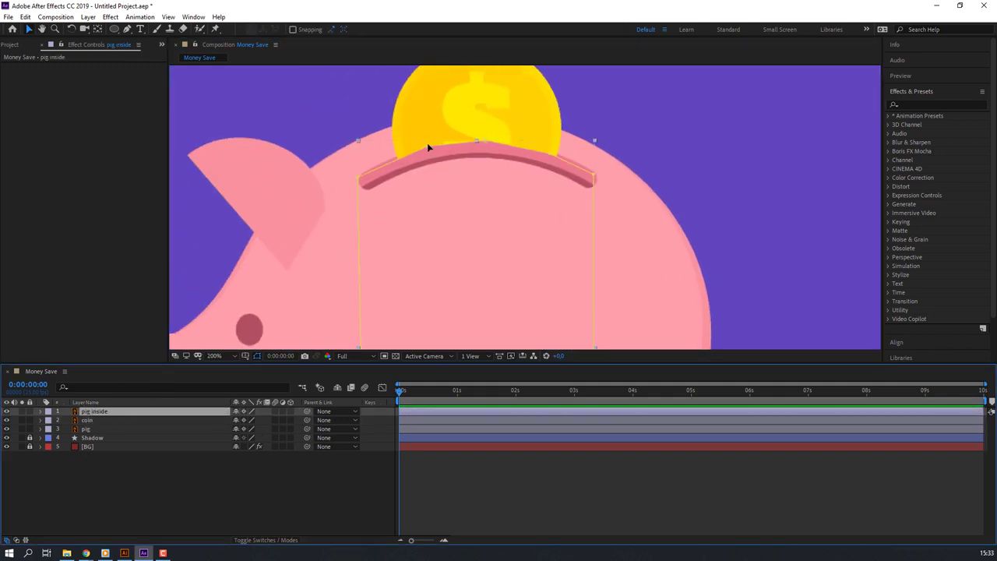
{"action": "left_click_drag", "start_coordinate": [427, 144], "coordinate": [427, 166]}
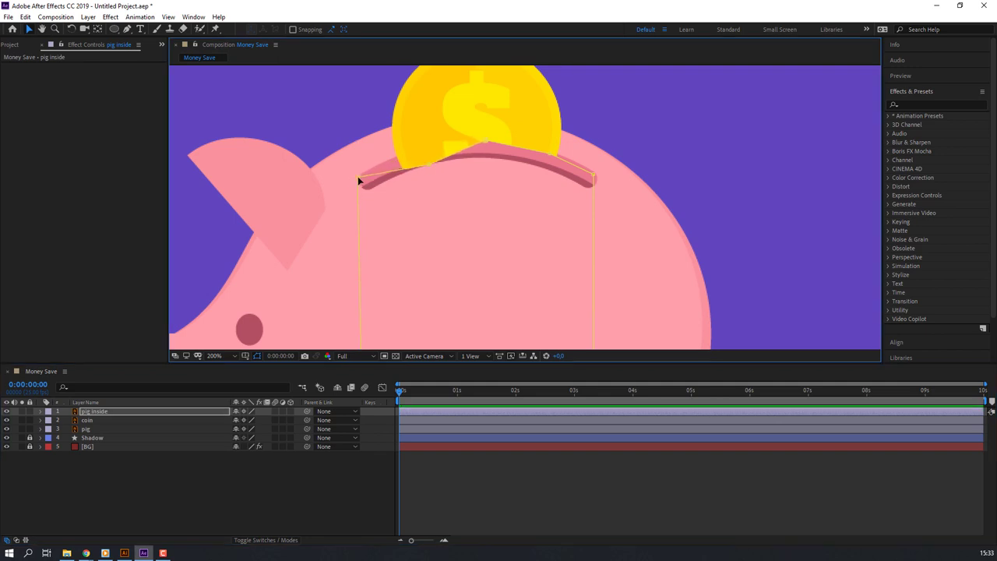
{"action": "left_click_drag", "start_coordinate": [357, 176], "coordinate": [363, 189]}
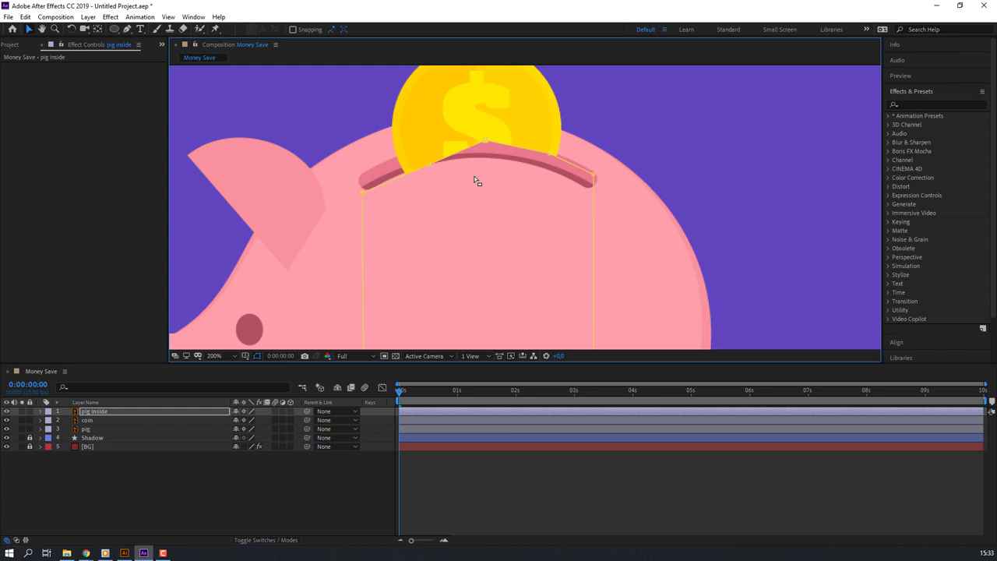
{"action": "left_click_drag", "start_coordinate": [430, 164], "coordinate": [422, 165]}
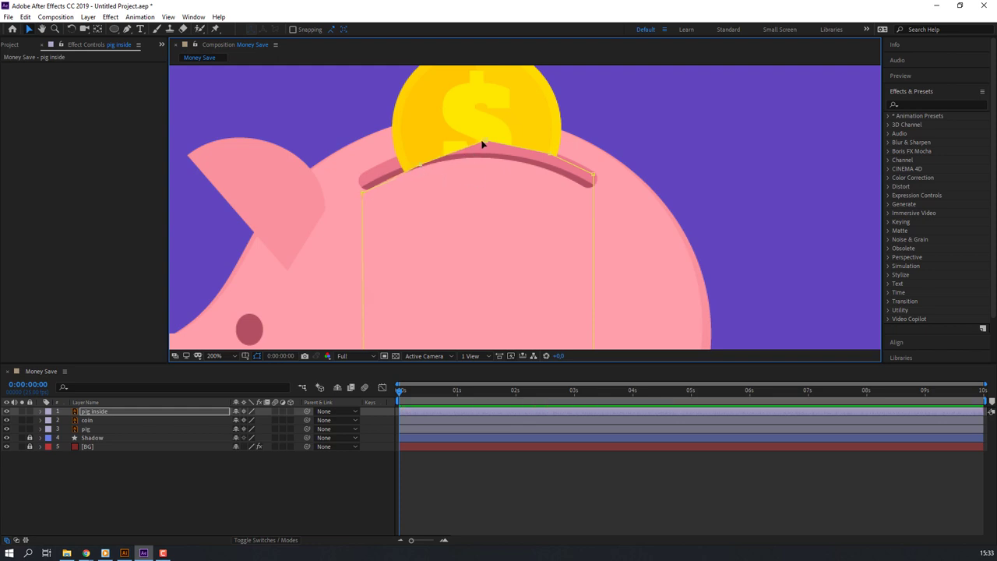
{"action": "left_click_drag", "start_coordinate": [484, 142], "coordinate": [473, 154]}
{"action": "left_click_drag", "start_coordinate": [548, 151], "coordinate": [525, 166]}
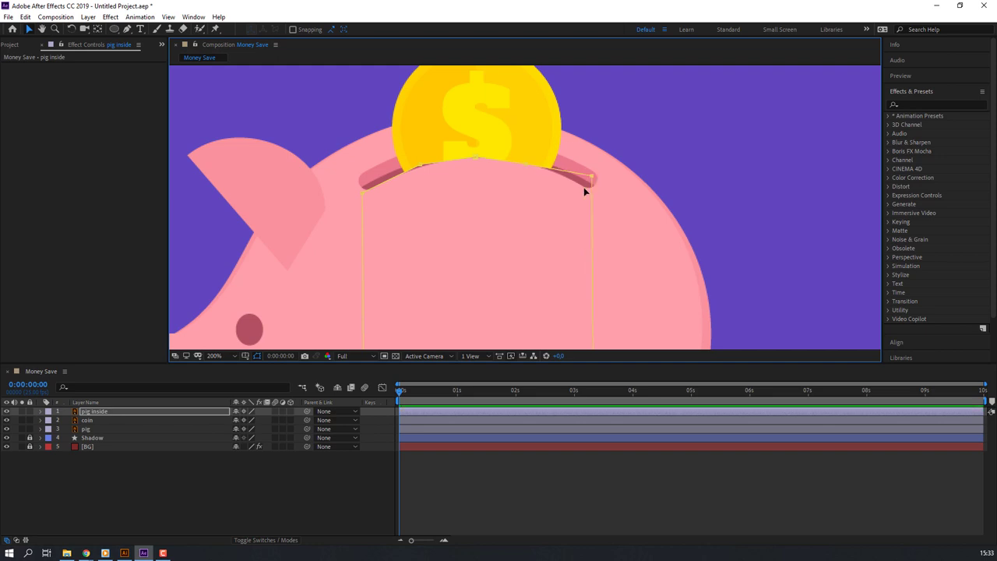
{"action": "left_click_drag", "start_coordinate": [591, 178], "coordinate": [595, 185]}
Add a pig inside mask point that curves along the coin's edge
{"action": "scroll", "coordinate": [407, 196], "scroll_direction": "down", "scroll_amount": 2}
{"action": "scroll", "coordinate": [468, 138], "scroll_direction": "up", "scroll_amount": 2}
{"action": "left_click", "coordinate": [467, 138]}
{"action": "scroll", "coordinate": [406, 179], "scroll_direction": "up", "scroll_amount": 2}
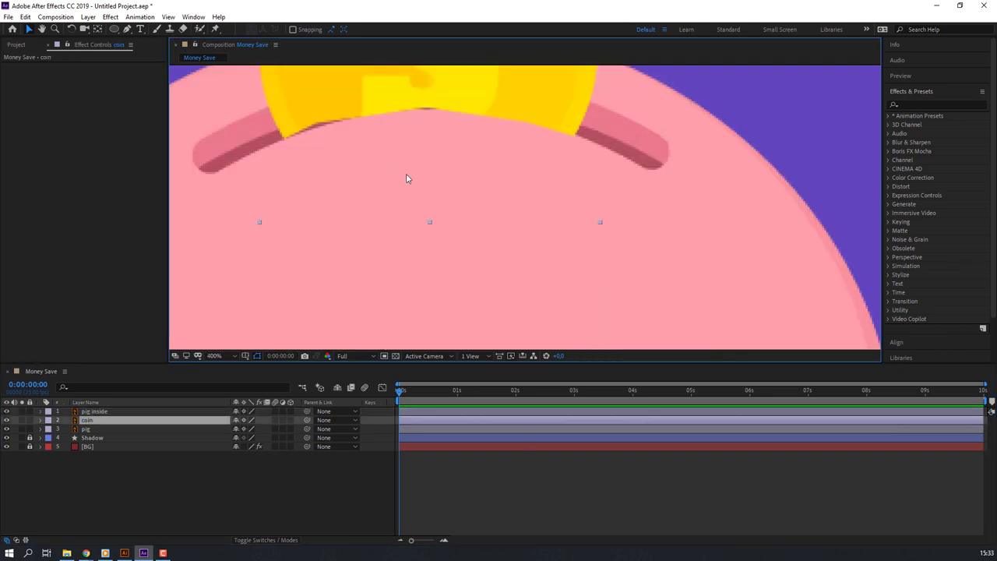
{"action": "left_click", "coordinate": [122, 411]}
{"action": "scroll", "coordinate": [418, 190], "scroll_direction": "up", "scroll_amount": 1}
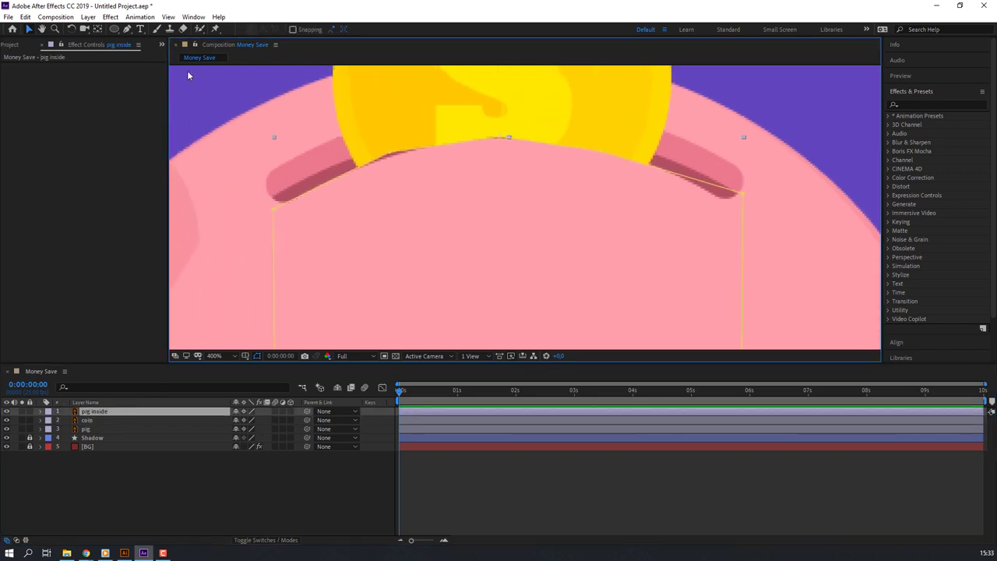
{"action": "left_click", "coordinate": [128, 29]}
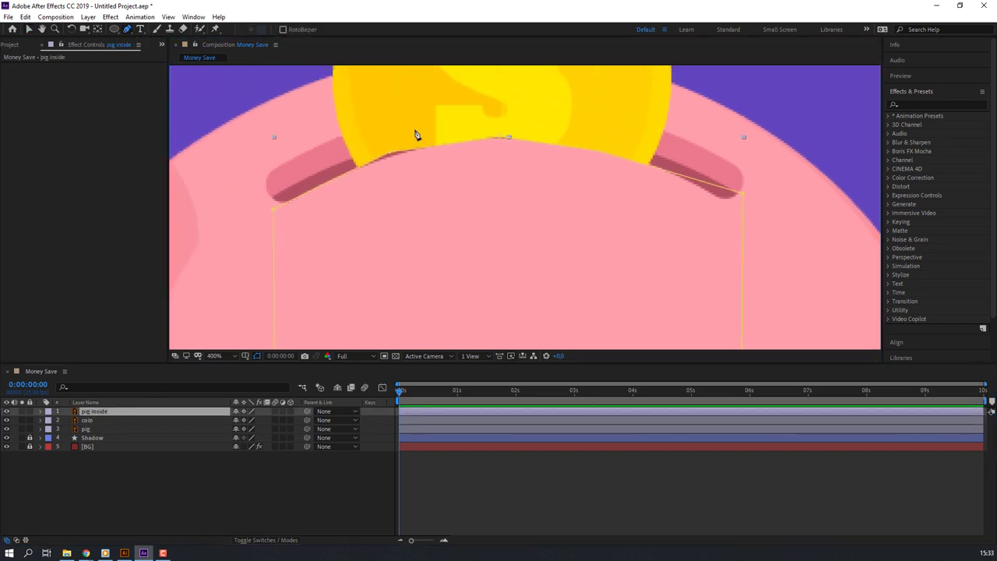
{"action": "left_click", "coordinate": [390, 156]}
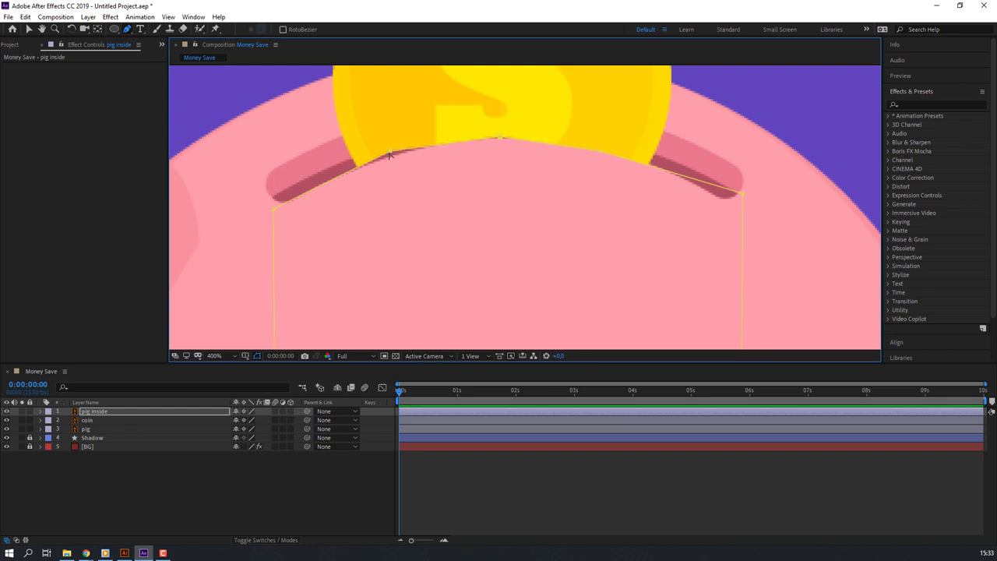
{"action": "left_click_drag", "start_coordinate": [343, 170], "coordinate": [384, 159]}
Pull out Bezier handles to bend the mask's top-right corner around the slot's end
{"action": "left_click", "coordinate": [495, 137]}
{"action": "mouse_move", "coordinate": [738, 203]}
{"action": "left_mouse_down"}
{"action": "mouse_move", "coordinate": [719, 203]}
{"action": "mouse_move", "coordinate": [707, 184]}
{"action": "mouse_move", "coordinate": [755, 224]}
{"action": "mouse_move", "coordinate": [722, 205]}
{"action": "left_mouse_up"}
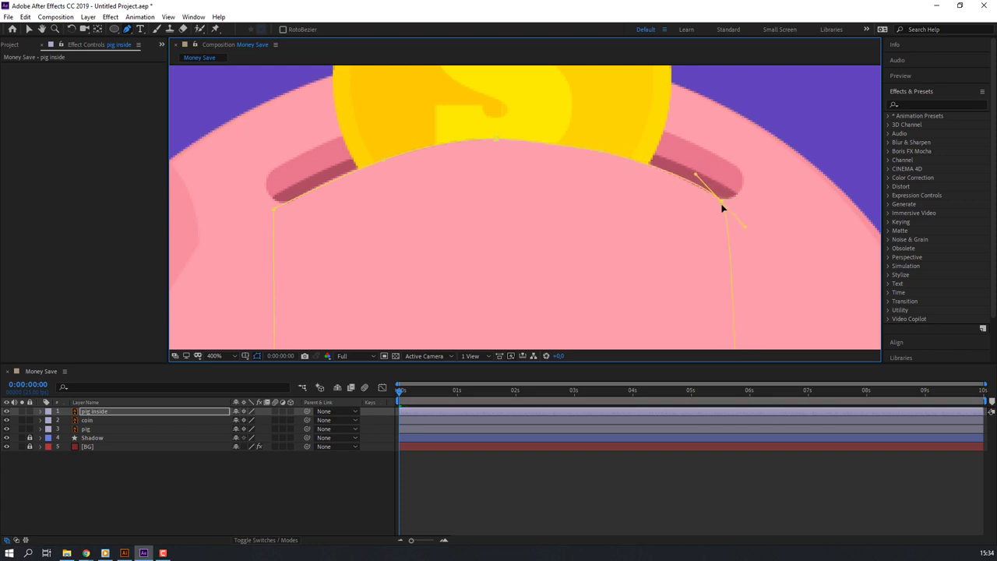
{"action": "left_click", "coordinate": [256, 489]}
{"action": "key", "text": "v"}
{"action": "scroll", "coordinate": [345, 272], "scroll_direction": "down", "scroll_amount": 2}
{"action": "scroll", "coordinate": [332, 270], "scroll_direction": "down", "scroll_amount": 2}
Keyframe the coin's Position above the pig, then landing in the slot at 0:00:01:07
{"action": "scroll", "coordinate": [423, 274], "scroll_direction": "down", "scroll_amount": 2}
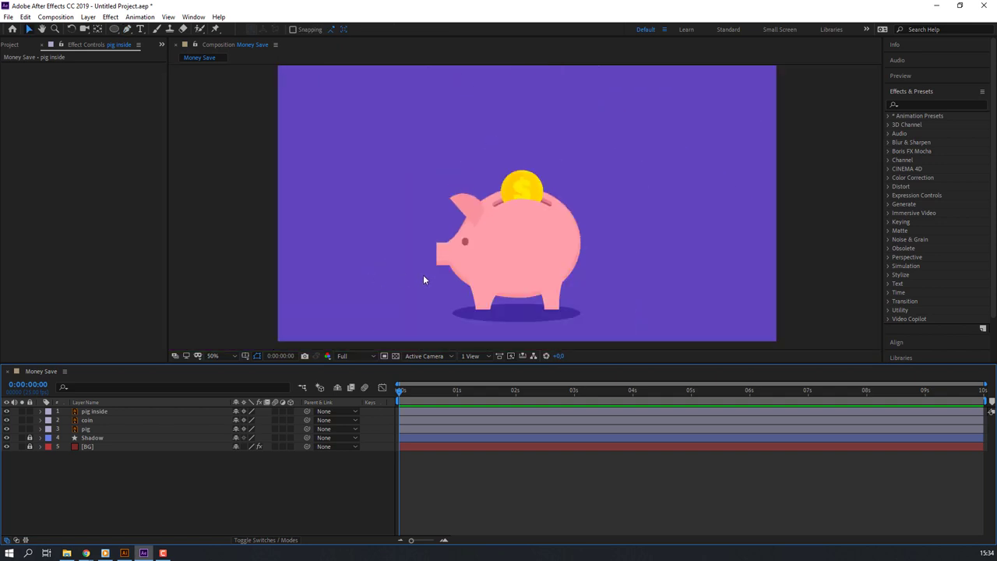
{"action": "left_click", "coordinate": [91, 412]}
{"action": "left_click", "coordinate": [77, 470]}
{"action": "left_click", "coordinate": [90, 421]}
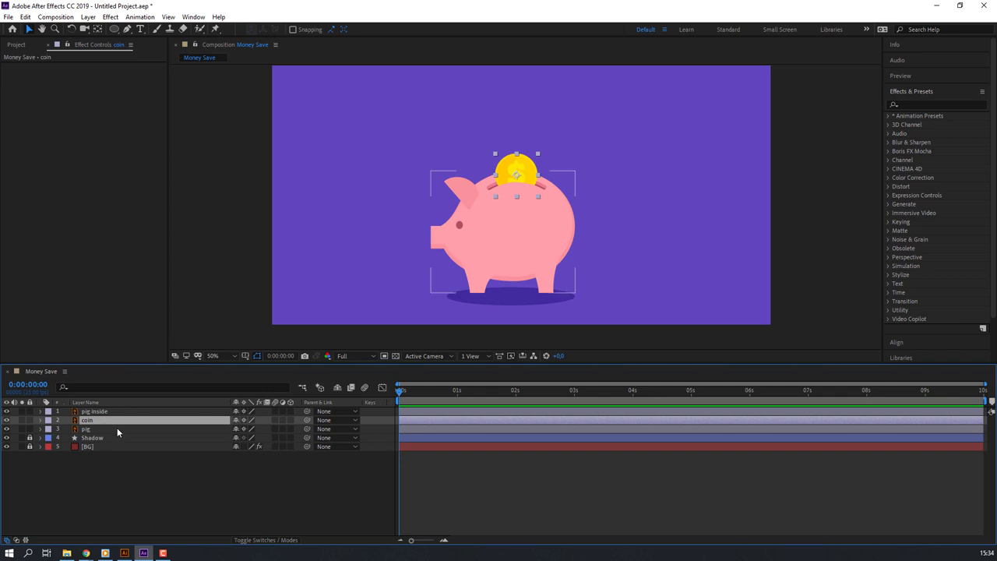
{"action": "key", "text": "p"}
{"action": "left_click_drag", "start_coordinate": [257, 429], "coordinate": [99, 427]}
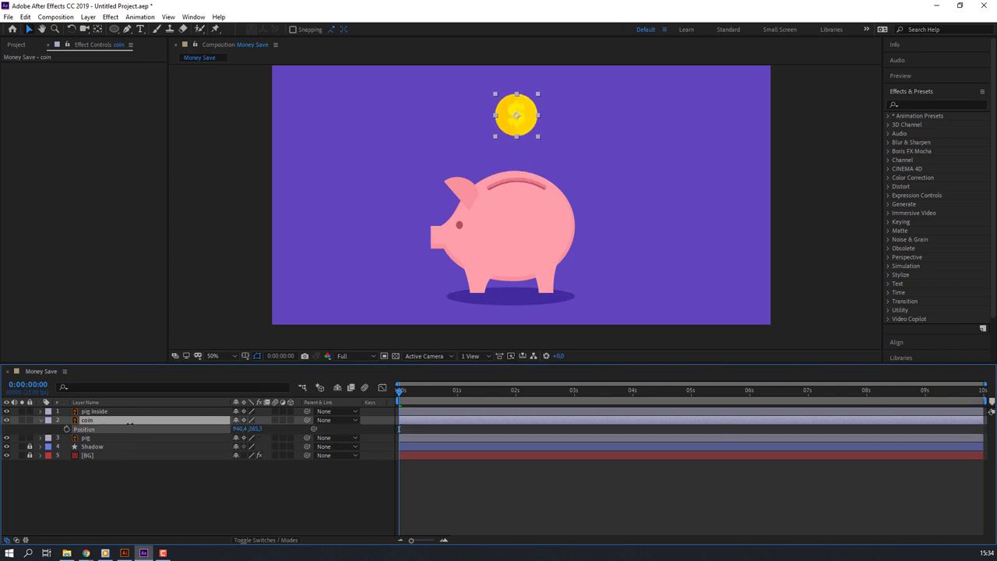
{"action": "left_click", "coordinate": [67, 429]}
{"action": "left_click_drag", "start_coordinate": [405, 399], "coordinate": [473, 395]}
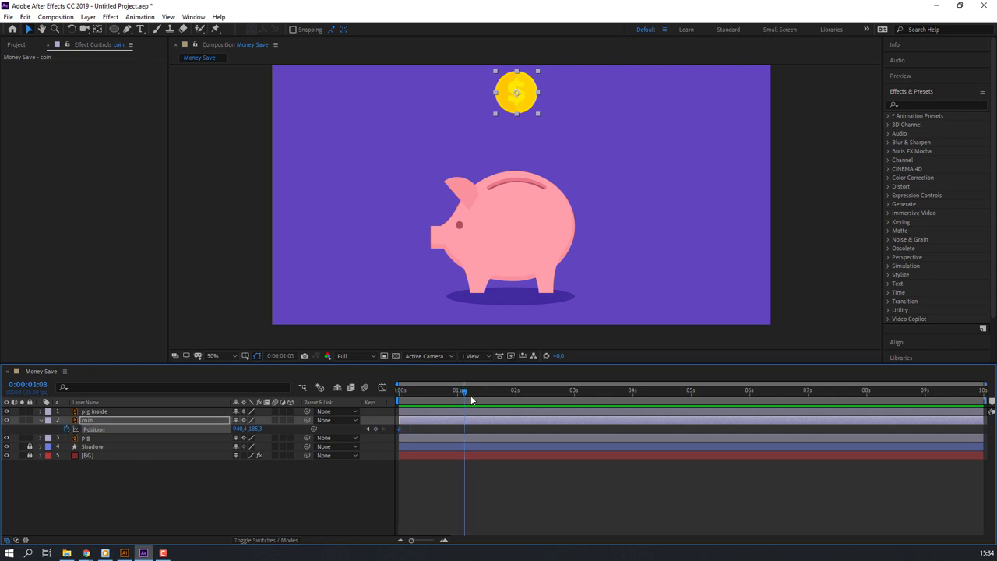
{"action": "mouse_move", "coordinate": [254, 429]}
{"action": "left_mouse_down"}
{"action": "mouse_move", "coordinate": [449, 414]}
{"action": "mouse_move", "coordinate": [467, 393]}
{"action": "mouse_move", "coordinate": [399, 393]}
{"action": "left_mouse_up"}
Preview the drop and apply Easy Ease to both coin Position keyframes
{"action": "key", "text": "space"}
{"action": "key", "text": "space"}
{"action": "left_click_drag", "start_coordinate": [476, 433], "coordinate": [398, 425]}
{"action": "key", "text": "F9"}
{"action": "right_click", "coordinate": [474, 429]}
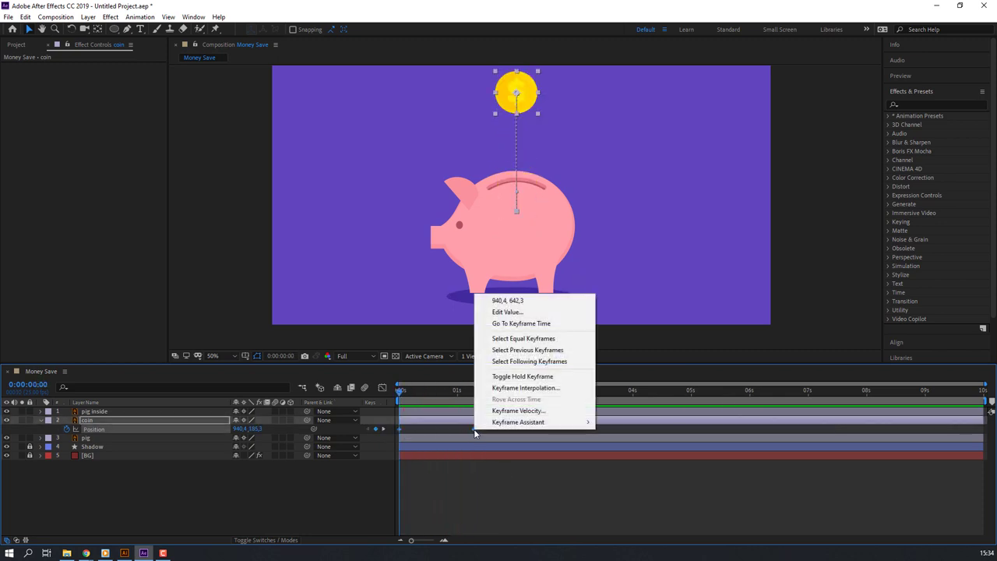
{"action": "mouse_move", "coordinate": [506, 422]}
{"action": "left_click", "coordinate": [615, 456]}
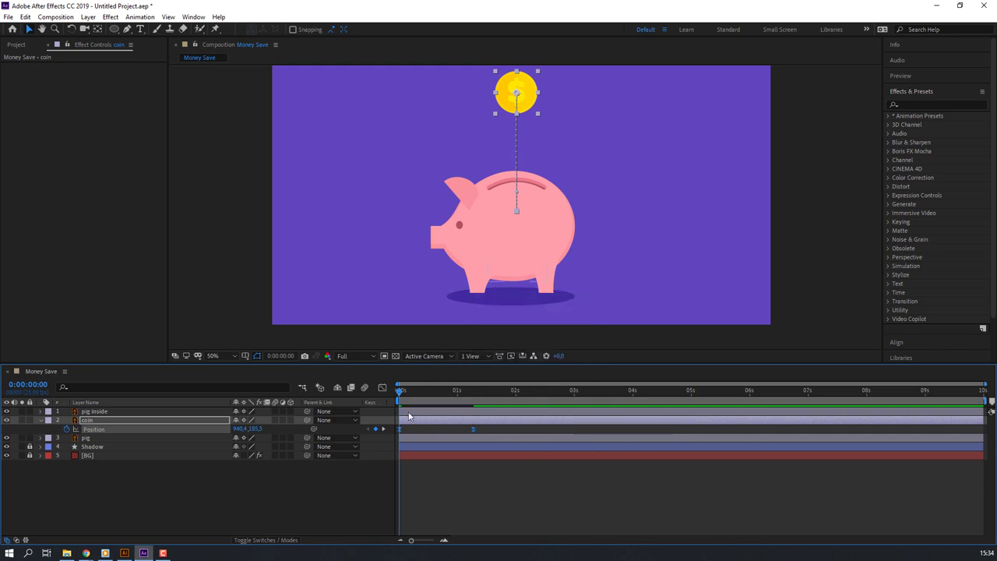
In the Graph Editor, raise the first keyframe's ease influence to about 72% and preview
{"action": "left_click", "coordinate": [381, 387]}
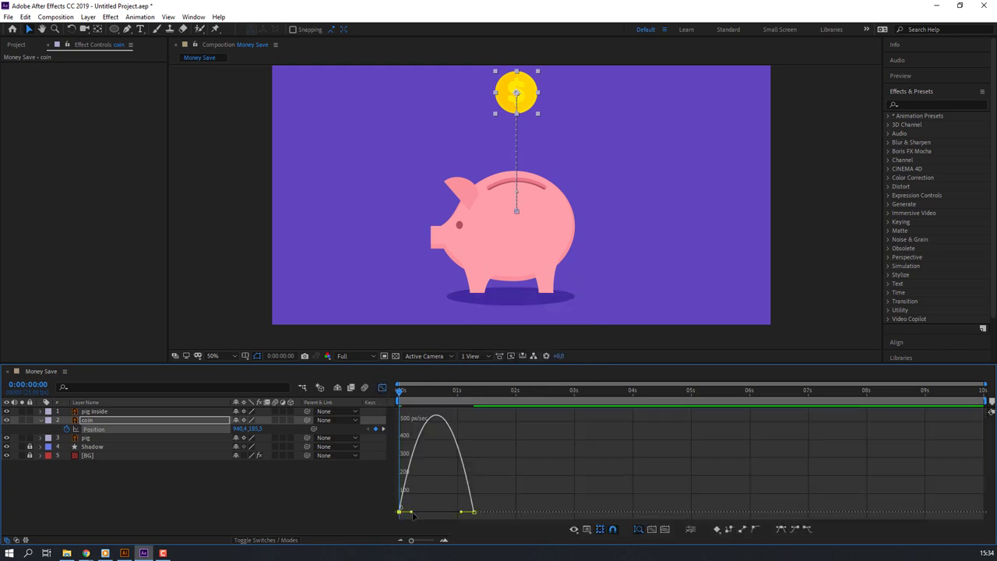
{"action": "left_click_drag", "start_coordinate": [410, 512], "coordinate": [427, 511]}
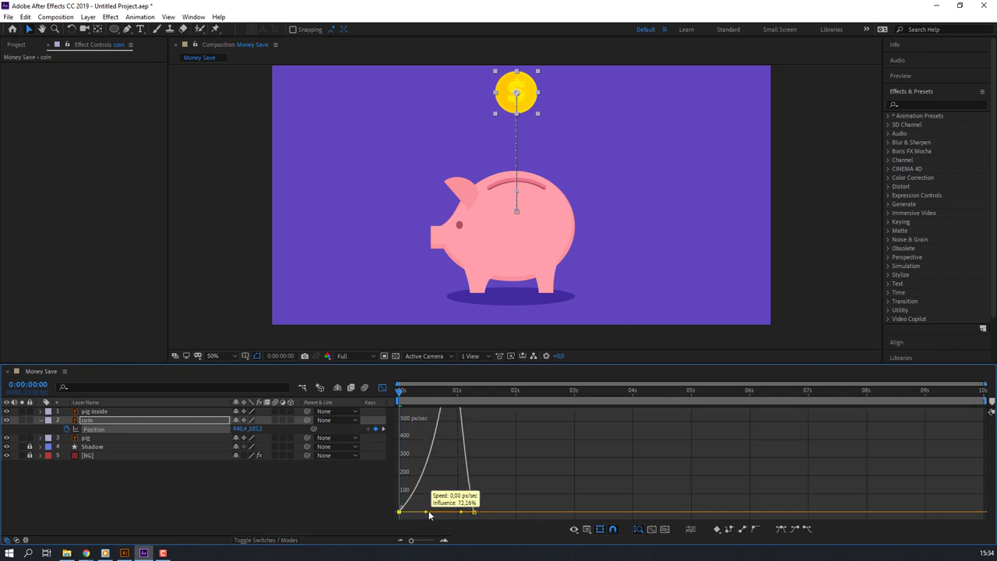
{"action": "key", "text": "space"}
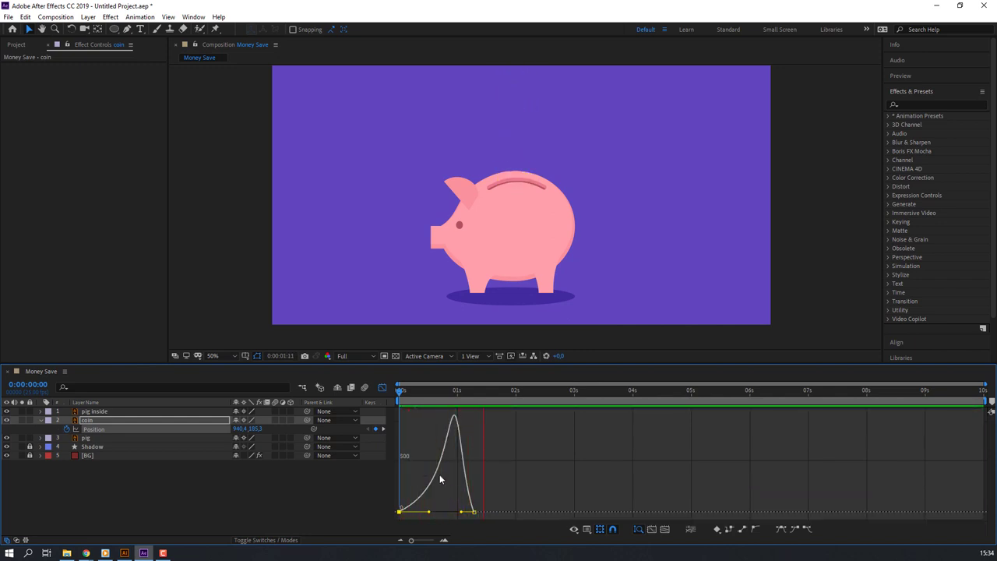
{"action": "key", "text": "space"}
Move the coin's landing keyframe earlier to about frame 10 and preview the quicker drop
{"action": "left_click", "coordinate": [382, 387]}
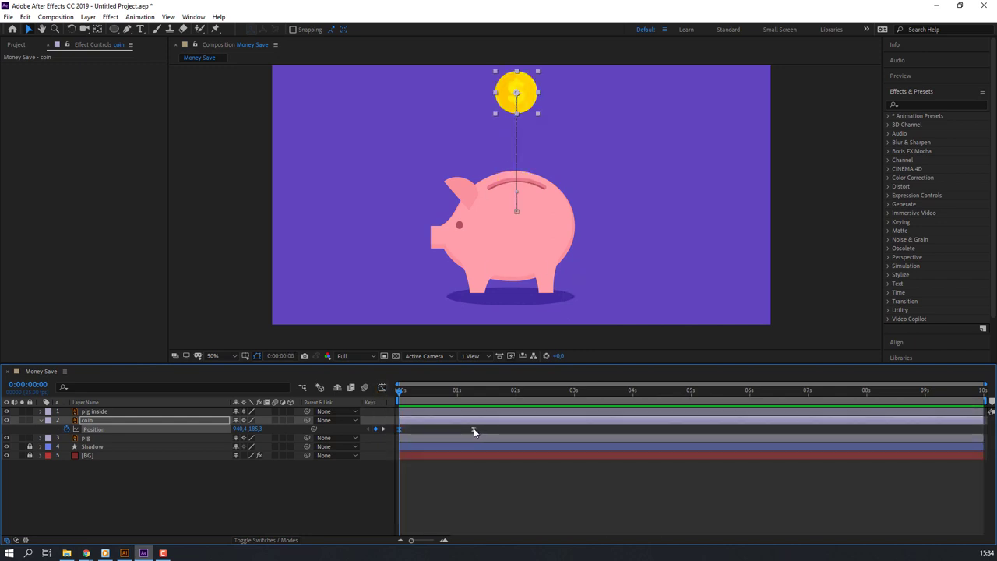
{"action": "left_click_drag", "start_coordinate": [473, 429], "coordinate": [429, 429]}
{"action": "key", "text": "space"}
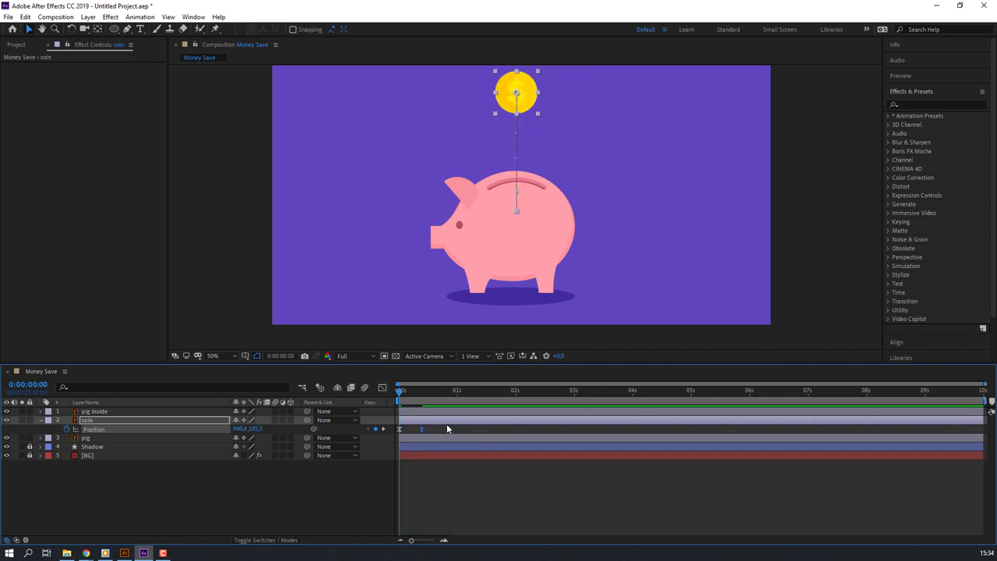
{"action": "key", "text": "space"}
{"action": "left_click", "coordinate": [382, 388]}
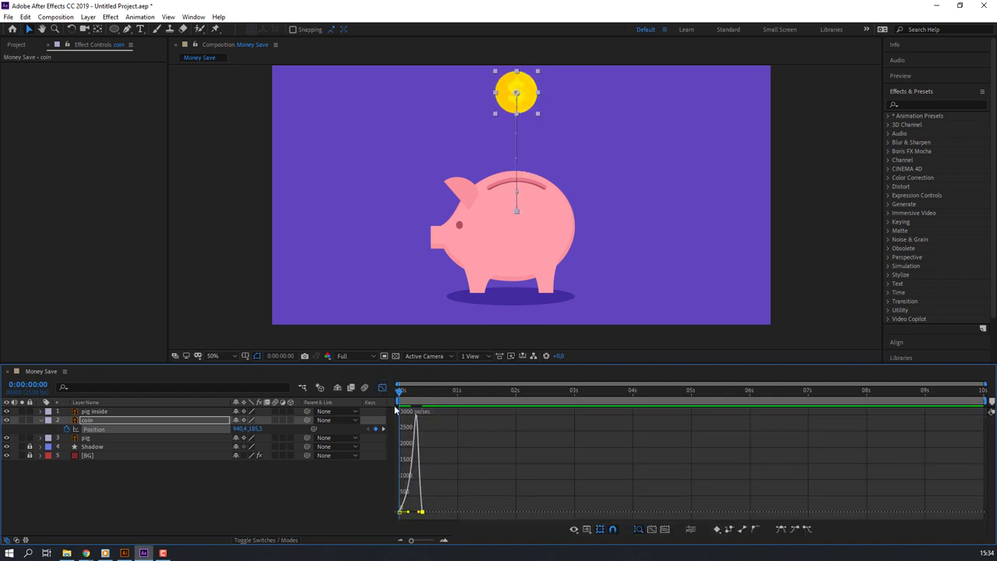
{"action": "scroll", "coordinate": [448, 485], "scroll_direction": "up", "scroll_amount": 3}
{"action": "scroll", "coordinate": [436, 499], "scroll_direction": "up", "scroll_amount": 2}
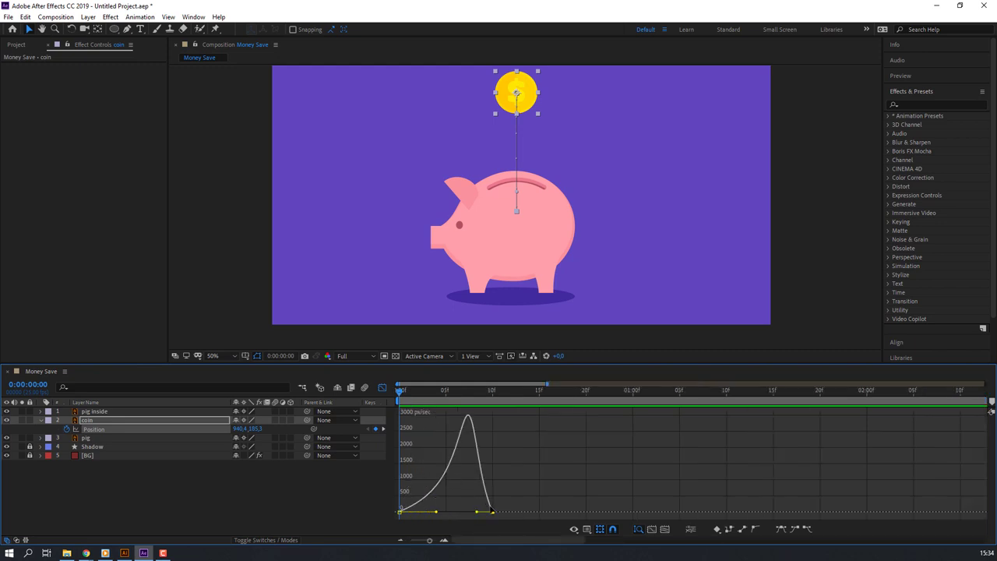
{"action": "scroll", "coordinate": [491, 510], "scroll_direction": "up", "scroll_amount": 2}
{"action": "key", "text": "space"}
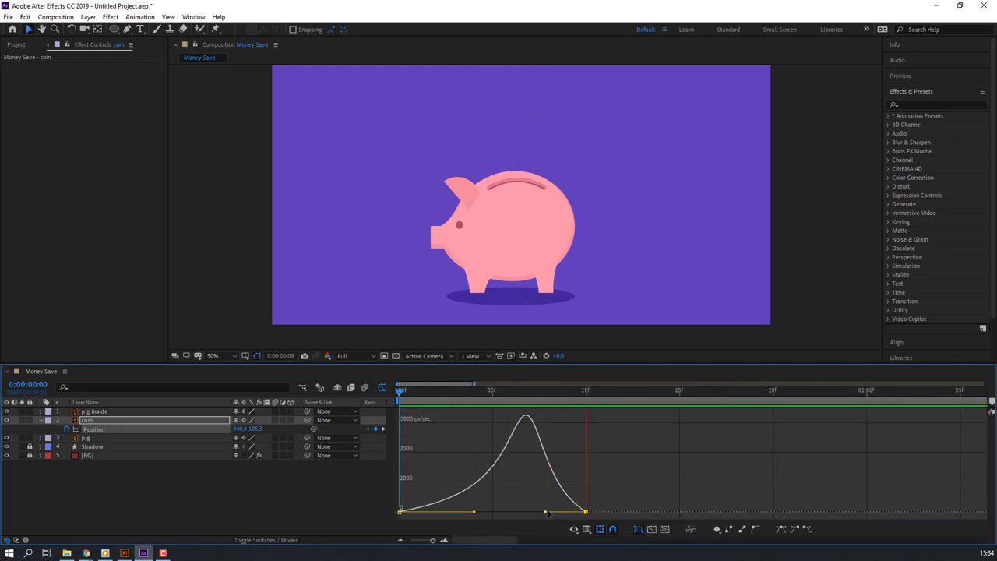
{"action": "key", "text": "space"}
{"action": "key", "text": "shift+F3"}
Shift the landing keyframe later to about 14 frames and preview
{"action": "left_click_drag", "start_coordinate": [585, 429], "coordinate": [660, 429]}
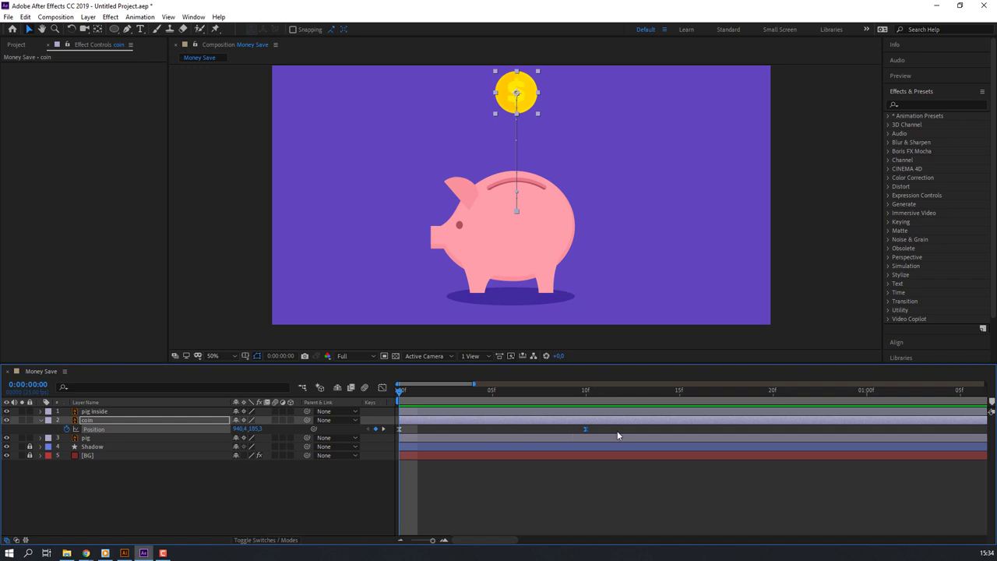
{"action": "key", "text": "space"}
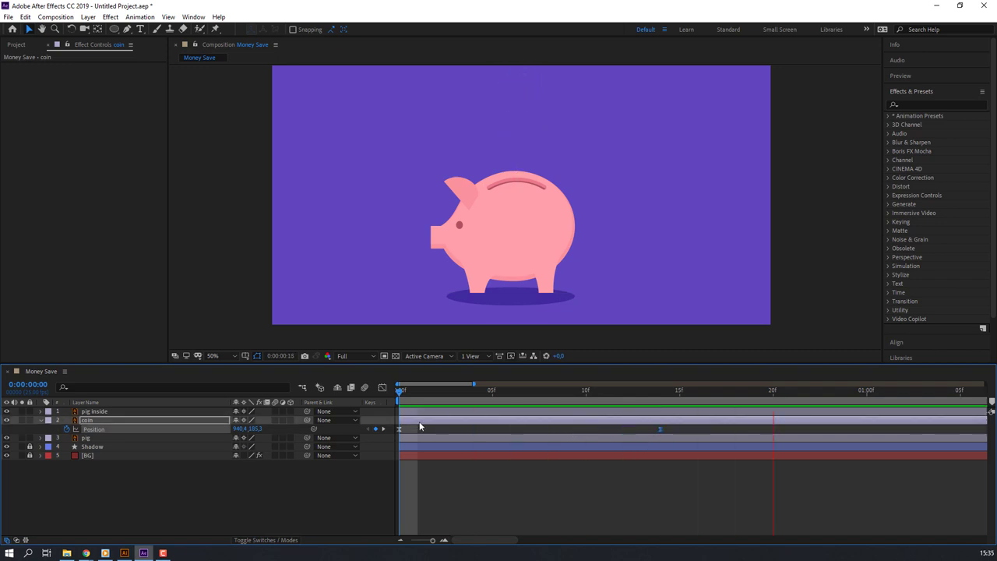
{"action": "key", "text": "space"}
Start the coin layer later and reveal its Scale property
{"action": "key", "text": "semicolon"}
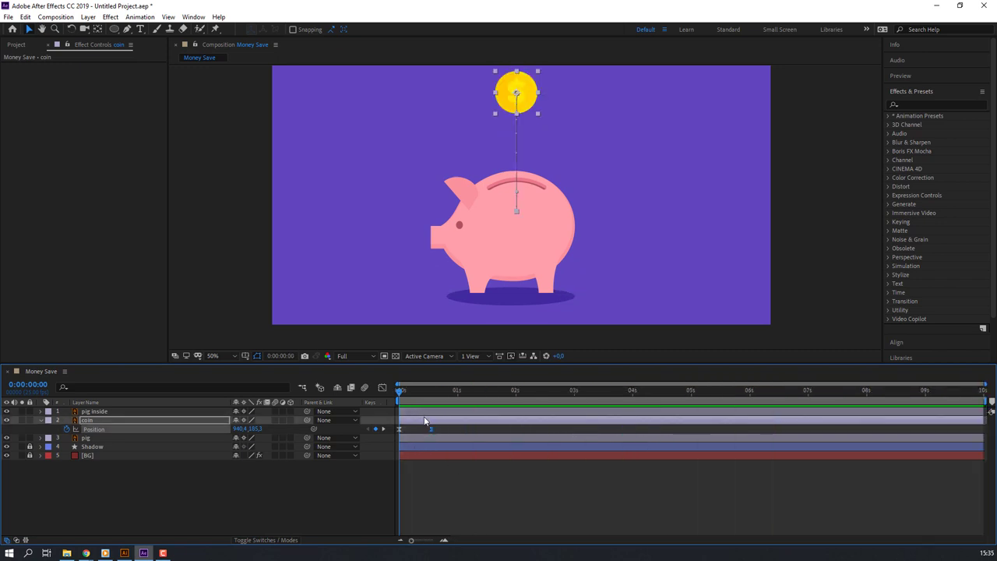
{"action": "left_click_drag", "start_coordinate": [410, 423], "coordinate": [452, 421]}
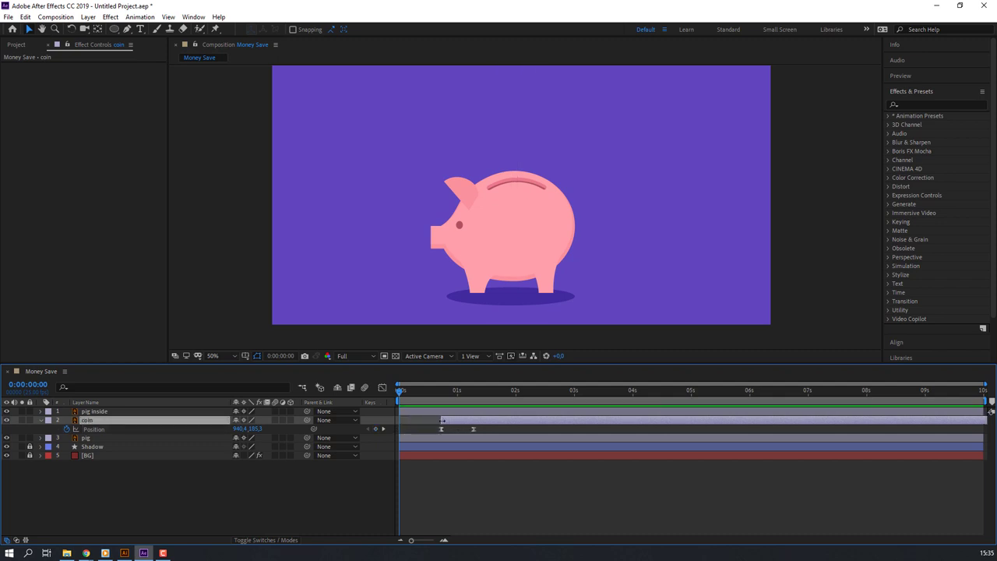
{"action": "key", "text": "i"}
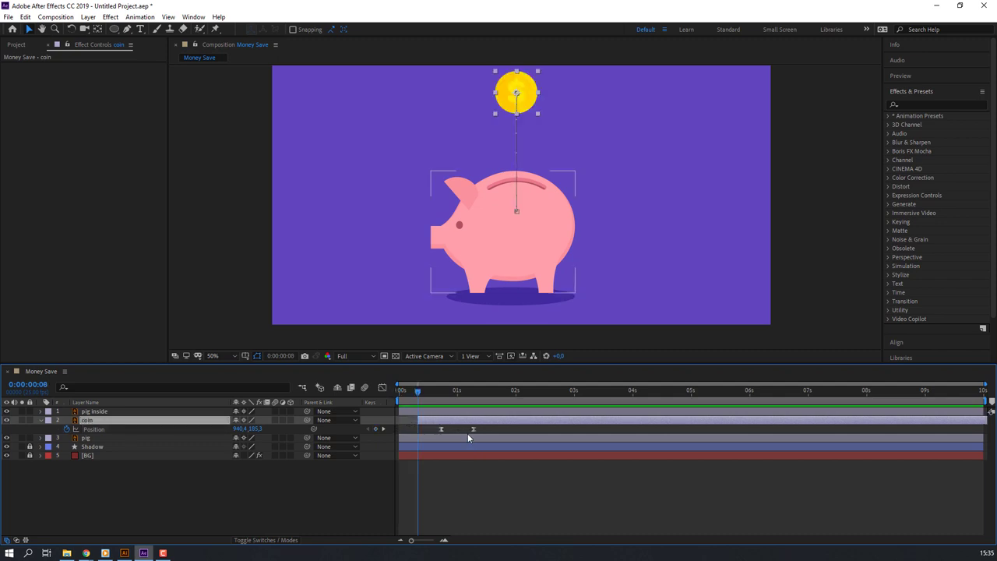
{"action": "key", "text": "u"}
{"action": "key", "text": "u"}
{"action": "left_click_drag", "start_coordinate": [417, 392], "coordinate": [426, 396]}
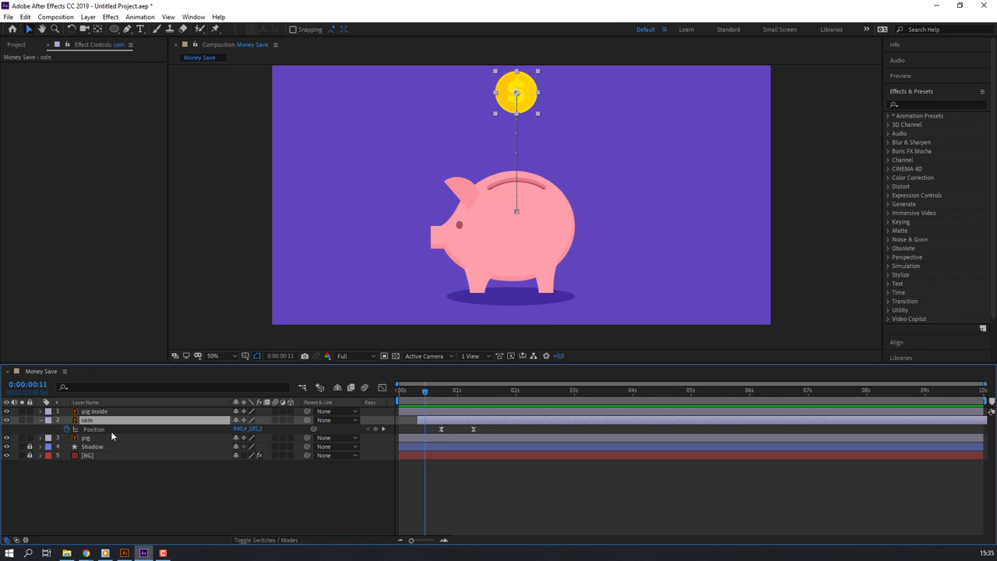
{"action": "key", "text": "alt+shift+s"}
{"action": "left_click_drag", "start_coordinate": [426, 395], "coordinate": [442, 396]}
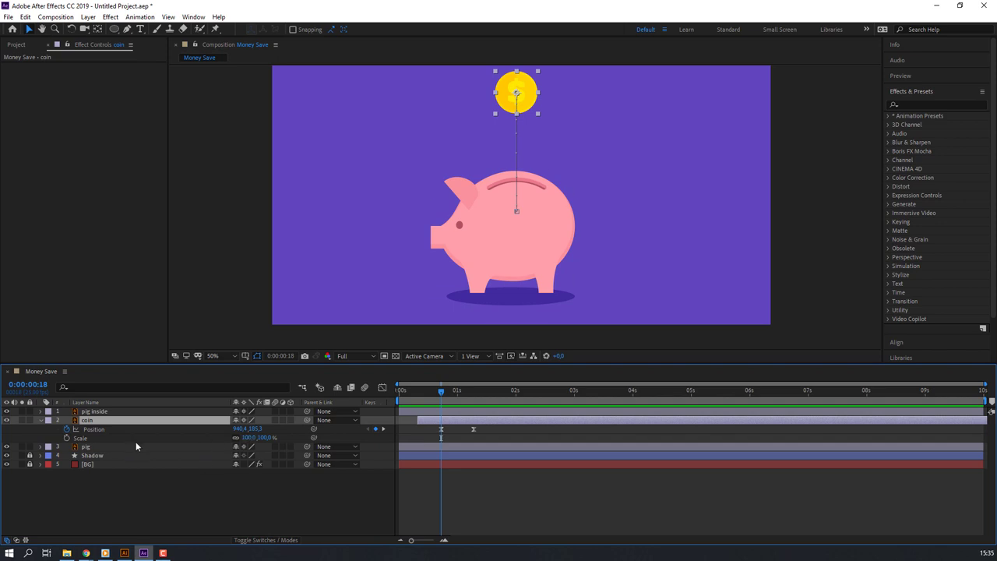
Set the coin's Scale to 0% with a keyframe at frame 8
{"action": "left_click", "coordinate": [251, 437]}
{"action": "type", "text": "0"}
{"action": "key", "text": "Return"}
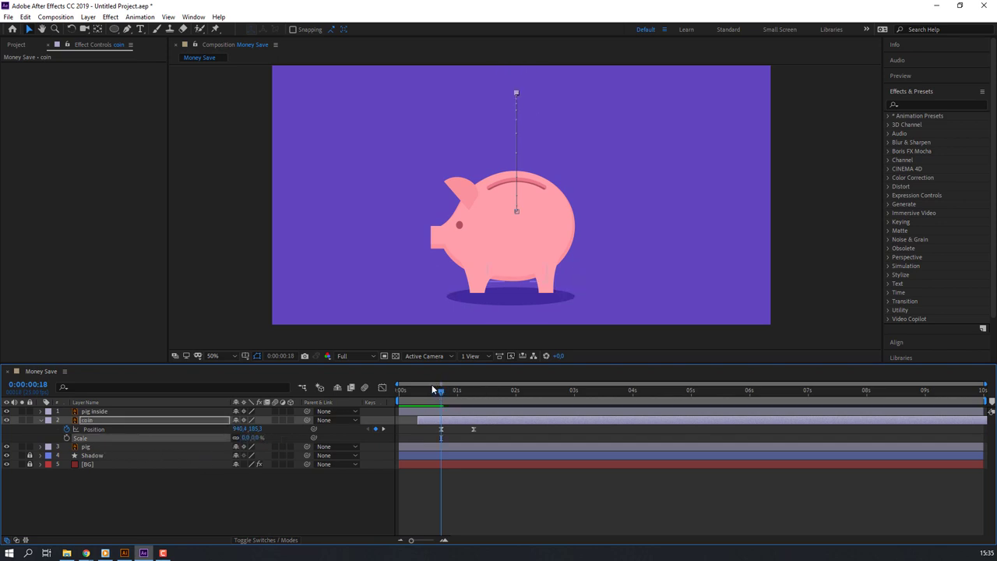
{"action": "left_click_drag", "start_coordinate": [425, 389], "coordinate": [418, 390]}
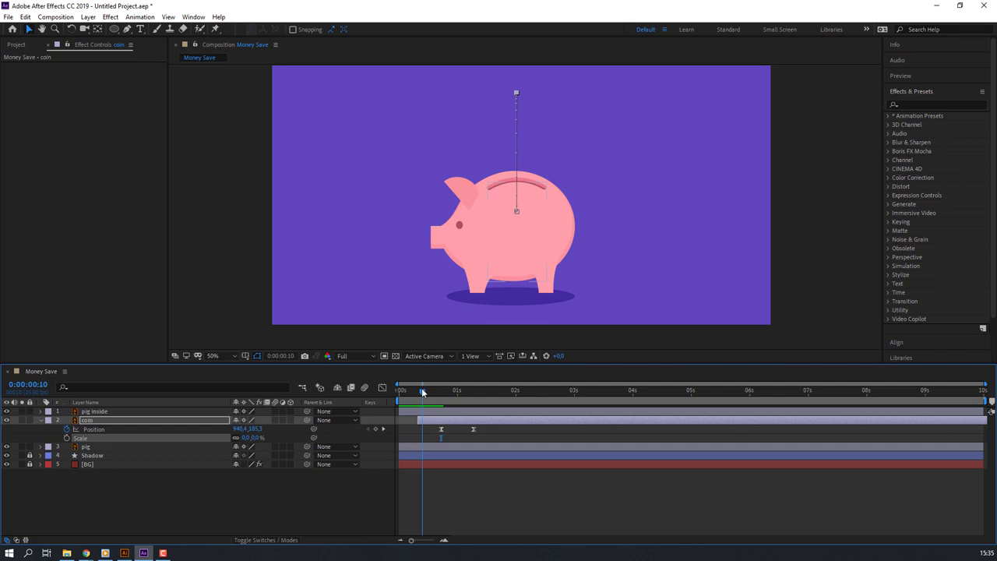
{"action": "left_click", "coordinate": [67, 438]}
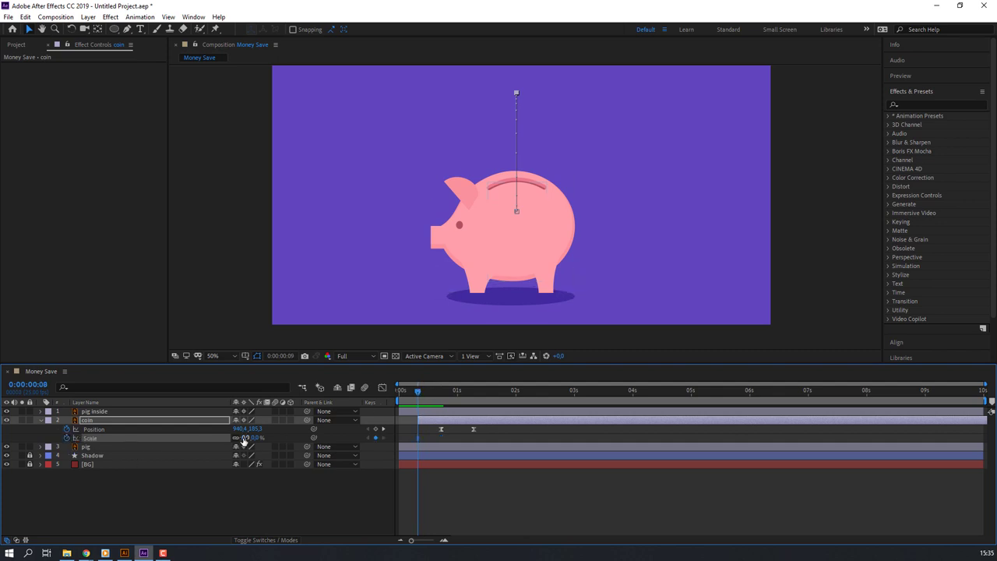
Add a 100% Scale keyframe a few frames later and scrub to check the growth
{"action": "key", "text": "Page_Down"}
{"action": "key", "text": "Page_Down"}
{"action": "key", "text": "Page_Down"}
{"action": "key", "text": "Page_Down"}
{"action": "key", "text": "Page_Down"}
{"action": "key", "text": "Page_Down"}
{"action": "left_click", "coordinate": [248, 437]}
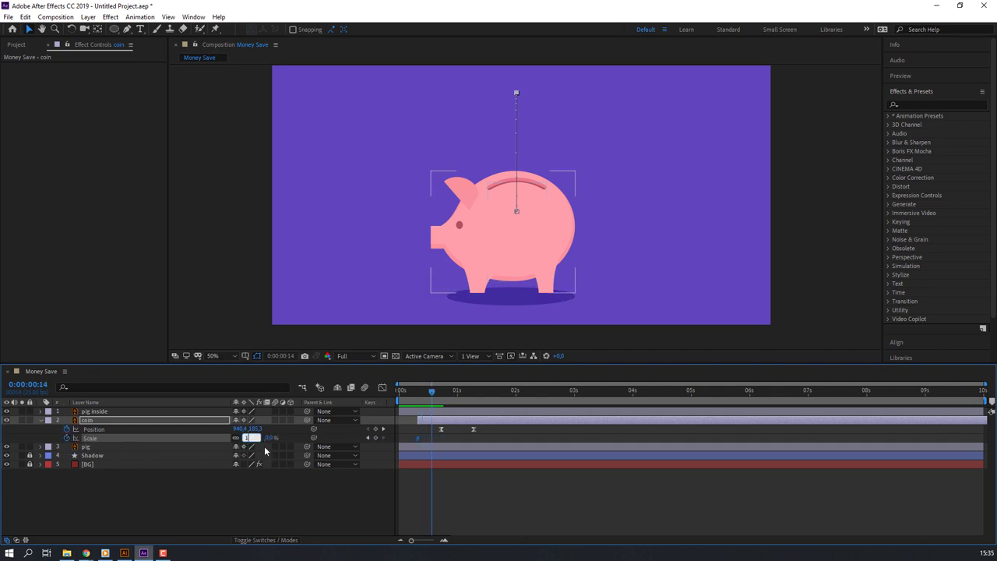
{"action": "type", "text": "100"}
{"action": "key", "text": "Return"}
{"action": "mouse_move", "coordinate": [436, 397]}
{"action": "left_mouse_down"}
{"action": "mouse_move", "coordinate": [423, 397]}
{"action": "mouse_move", "coordinate": [431, 393]}
{"action": "left_mouse_up"}
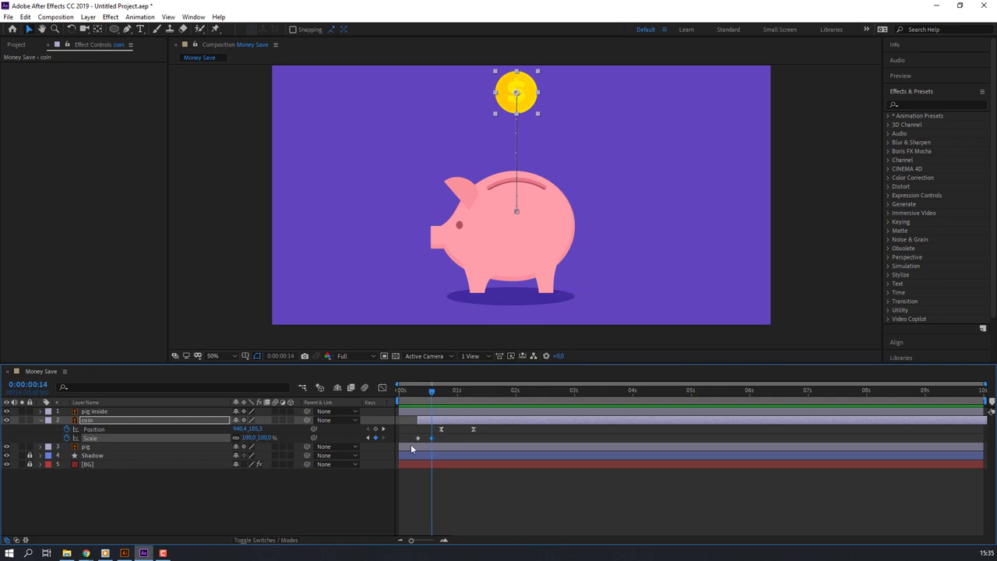
Overshoot Scale to 110% at frame 12 and settle at 100% at frame 15
{"action": "key", "text": "equal"}
{"action": "key", "text": "equal"}
{"action": "key", "text": "equal"}
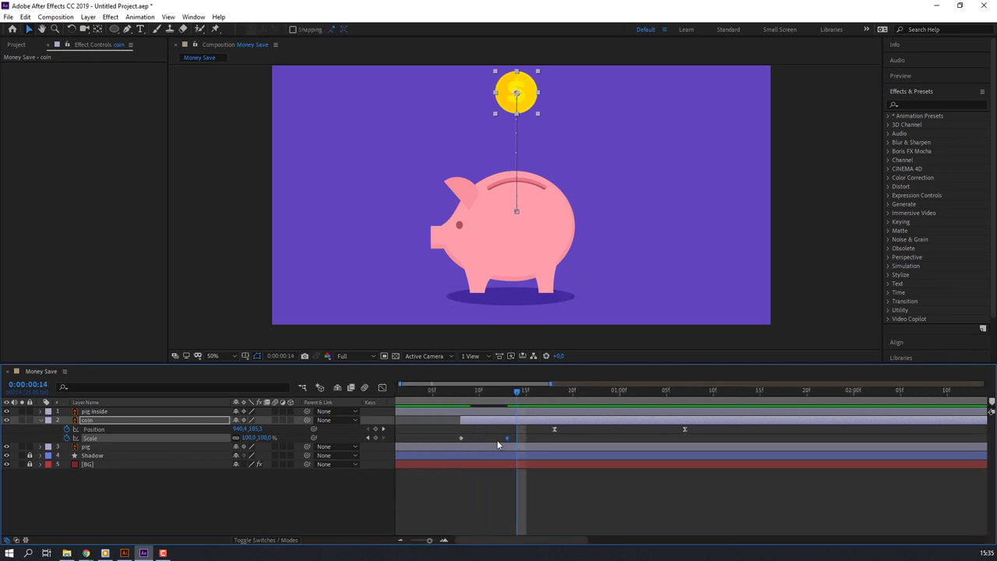
{"action": "left_click_drag", "start_coordinate": [483, 390], "coordinate": [503, 444]}
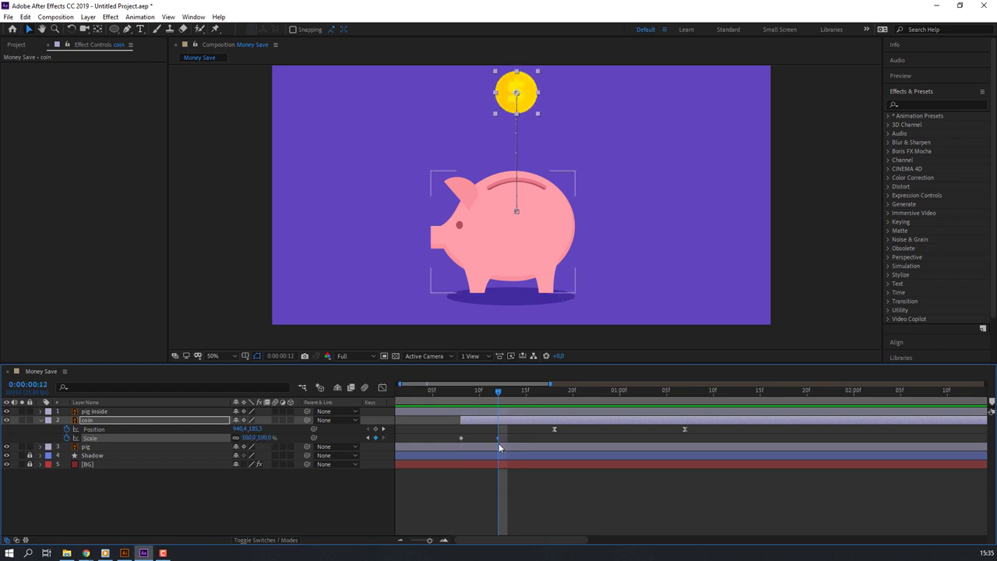
{"action": "key", "text": "Page_Down"}
{"action": "key", "text": "Page_Down"}
{"action": "key", "text": "Page_Down"}
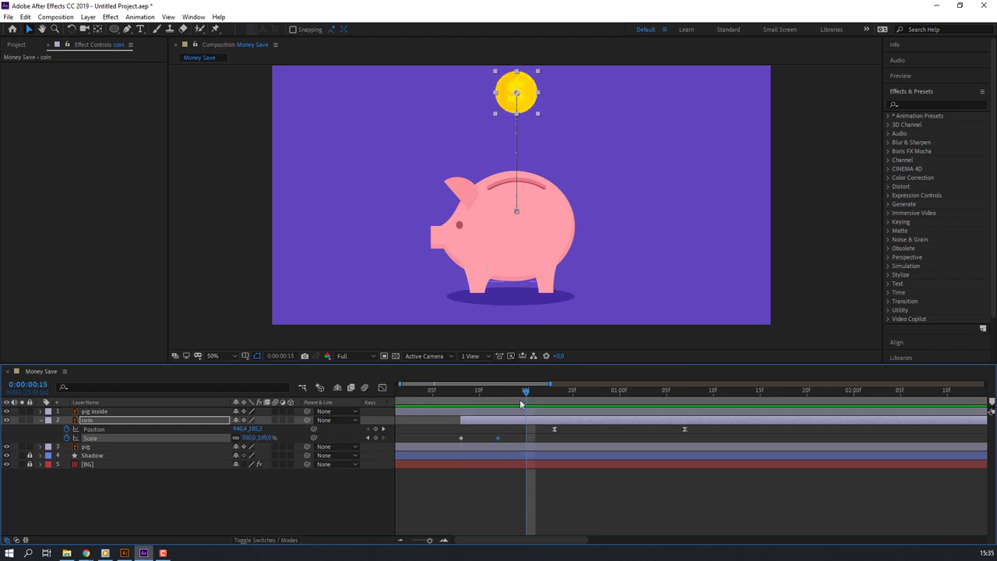
{"action": "left_click", "coordinate": [497, 390]}
{"action": "left_click", "coordinate": [251, 438]}
{"action": "type", "text": "120"}
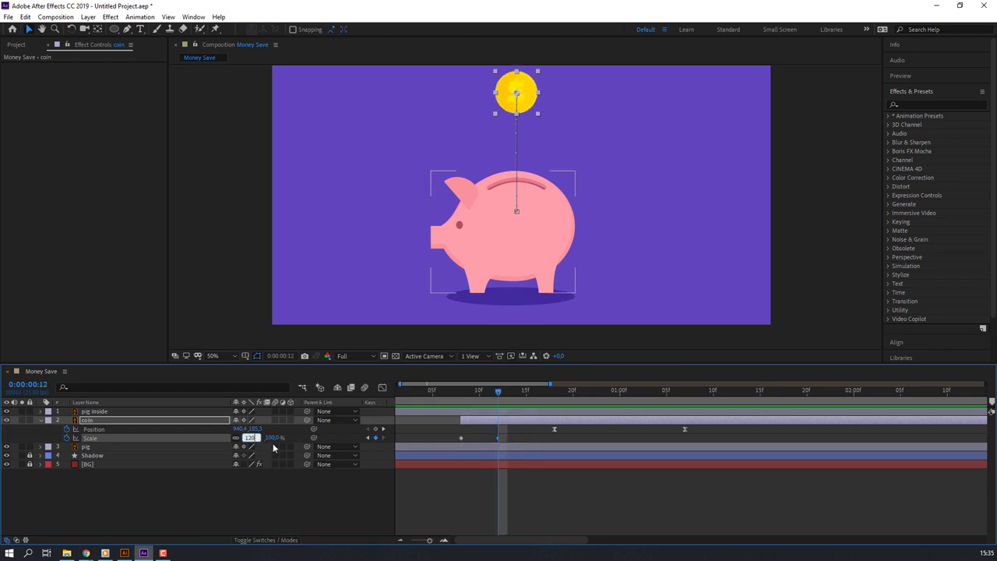
{"action": "key", "text": "Return"}
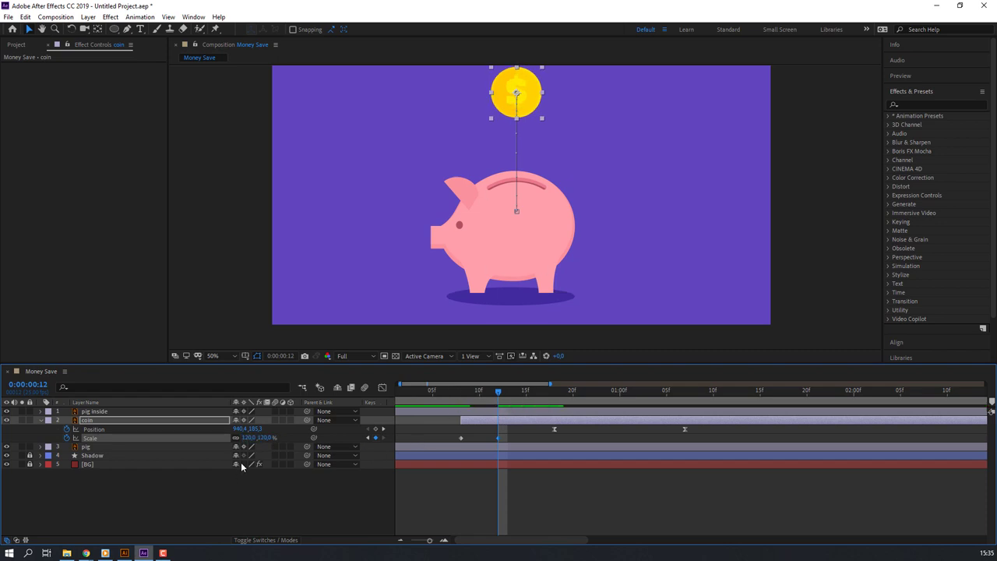
{"action": "type", "text": "110"}
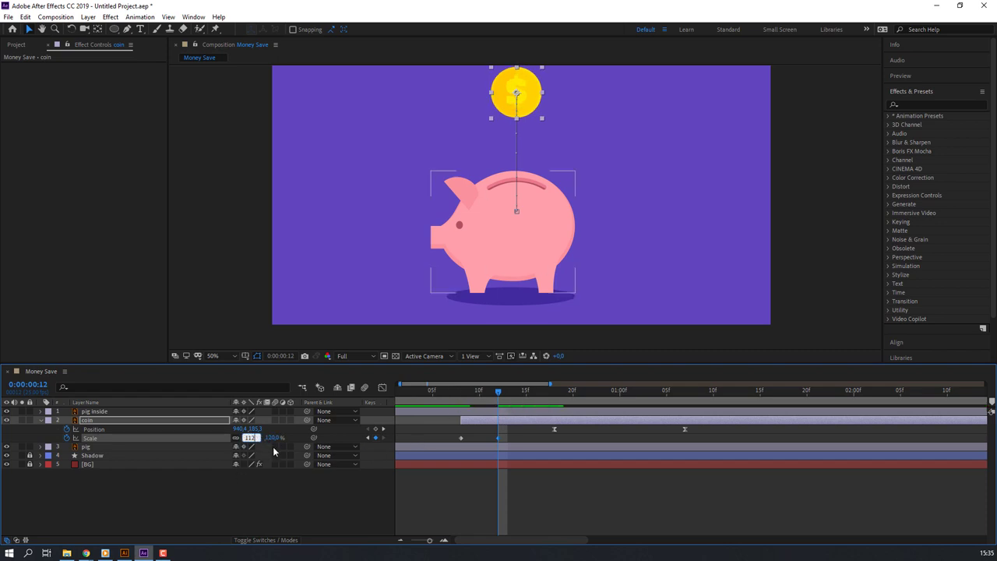
{"action": "key", "text": "Return"}
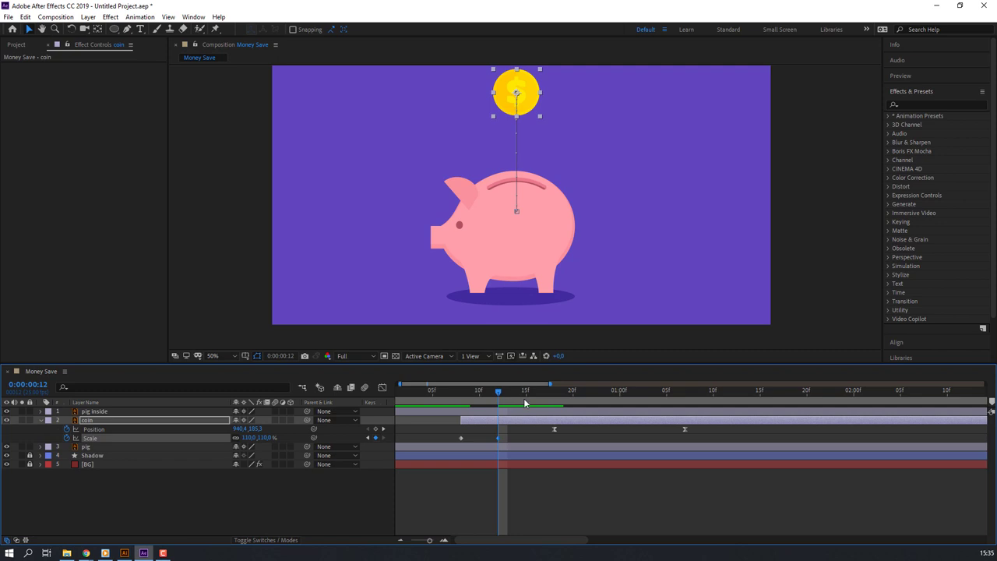
{"action": "left_click", "coordinate": [524, 402]}
{"action": "left_click", "coordinate": [249, 438]}
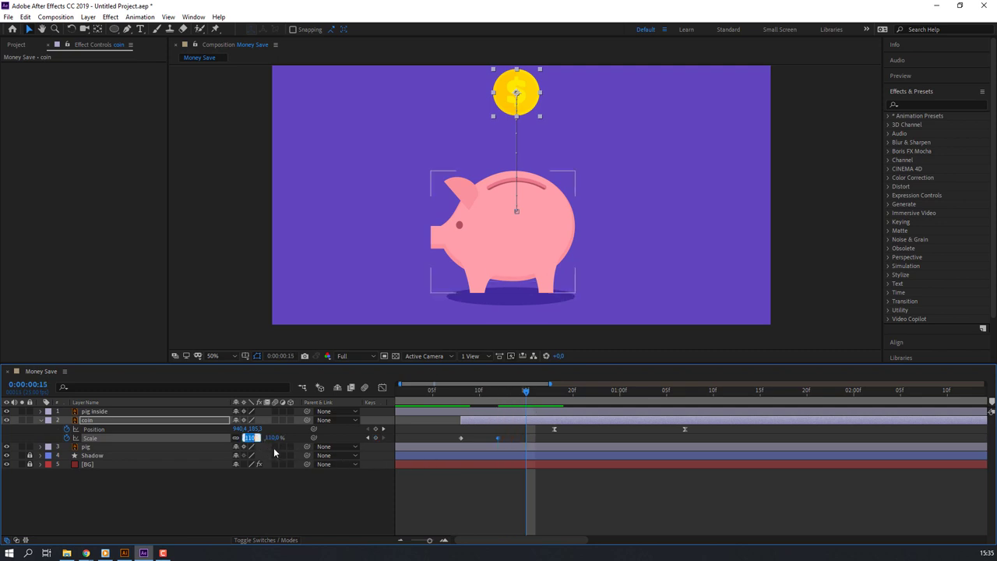
{"action": "type", "text": "100"}
{"action": "key", "text": "Return"}
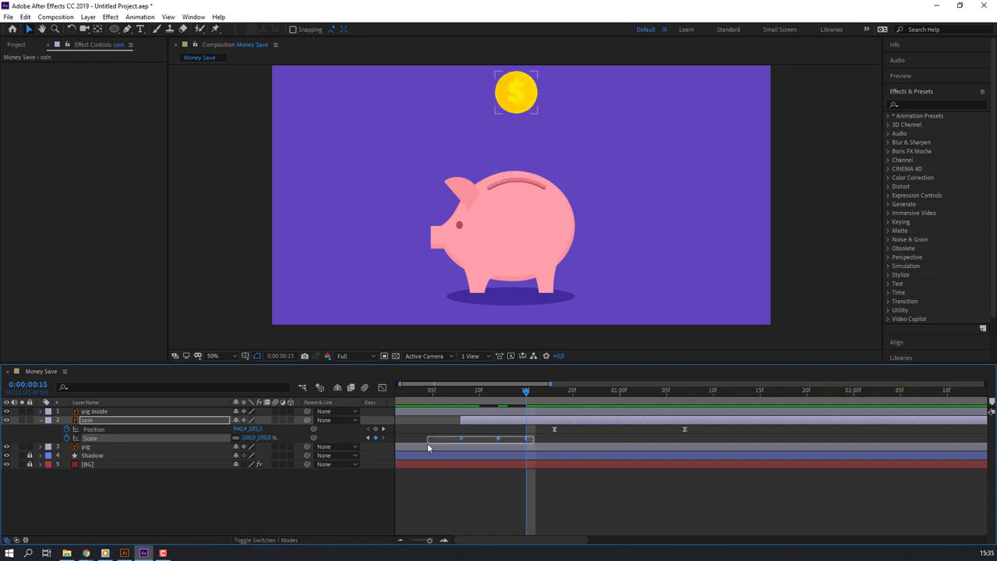
Easy-ease the coin's Scale keyframes and shift them slightly later
{"action": "right_click", "coordinate": [460, 438]}
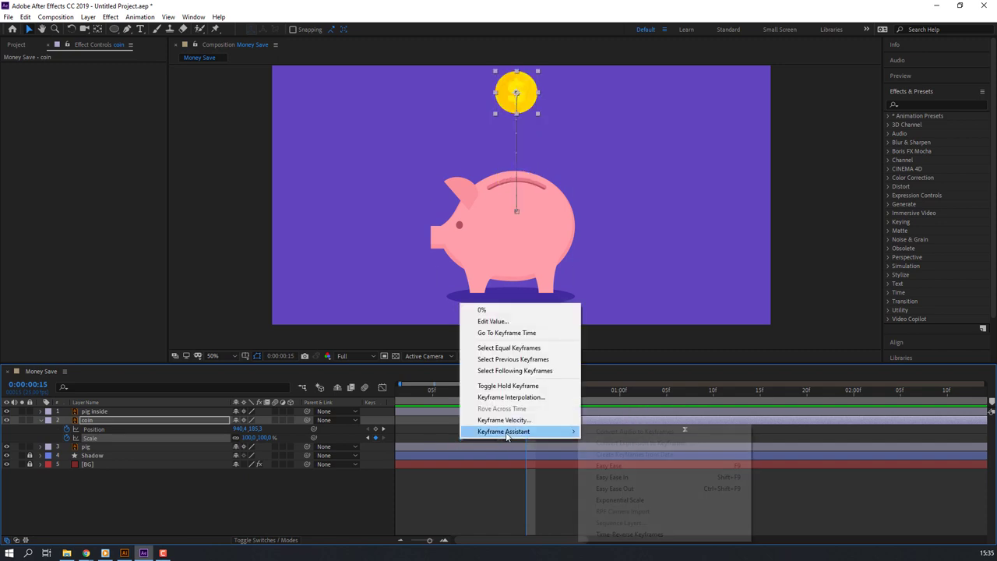
{"action": "left_click", "coordinate": [628, 465]}
{"action": "left_click_drag", "start_coordinate": [525, 438], "coordinate": [550, 441]}
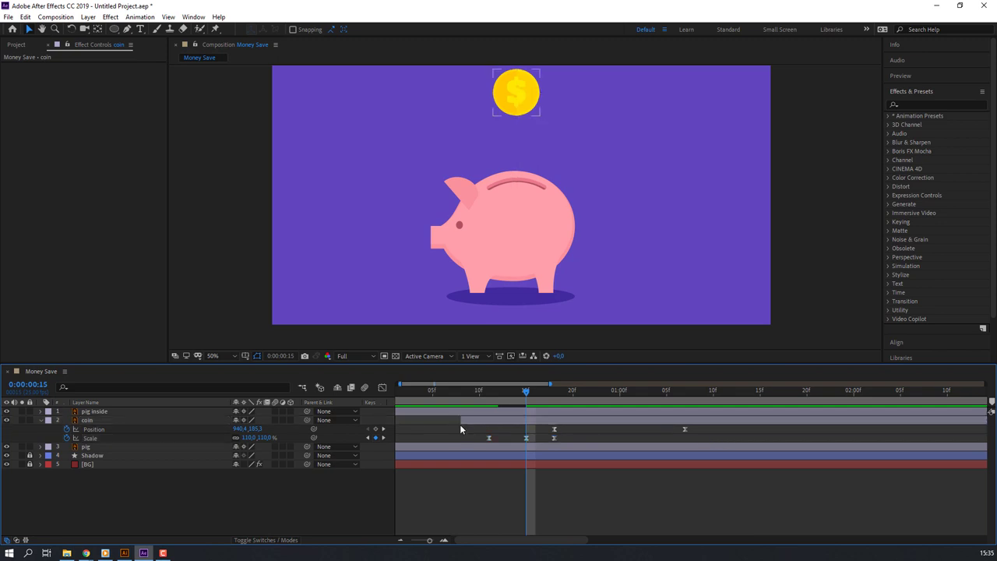
Trim the coin layer's in-point and slide the layer to start at frame 0
{"action": "mouse_move", "coordinate": [461, 421]}
{"action": "left_mouse_down"}
{"action": "mouse_move", "coordinate": [484, 421]}
{"action": "mouse_move", "coordinate": [421, 419]}
{"action": "left_mouse_up"}
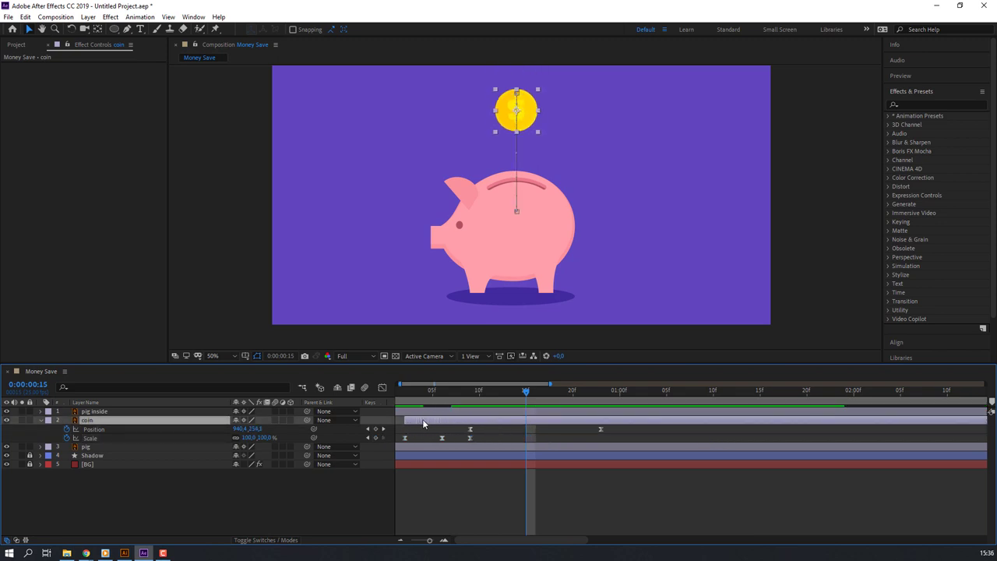
{"action": "key", "text": "space"}
{"action": "key", "text": "space"}
{"action": "key", "text": "semicolon"}
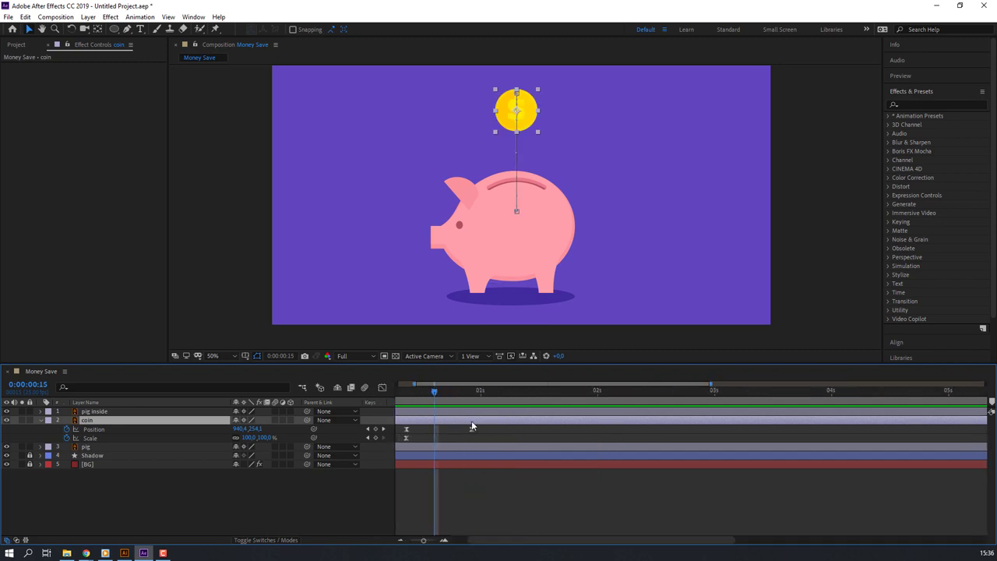
{"action": "key", "text": "Home"}
{"action": "key", "text": "semicolon"}
{"action": "left_click_drag", "start_coordinate": [431, 423], "coordinate": [412, 423]}
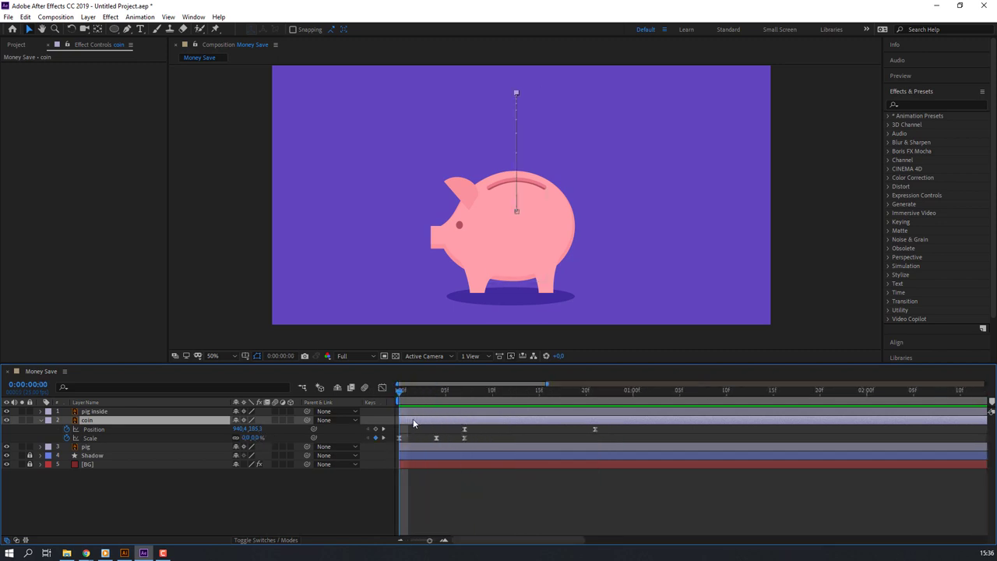
{"action": "left_click", "coordinate": [360, 334]}
Preview and scrub the coin popping in and dropping into the pig
{"action": "key", "text": "space"}
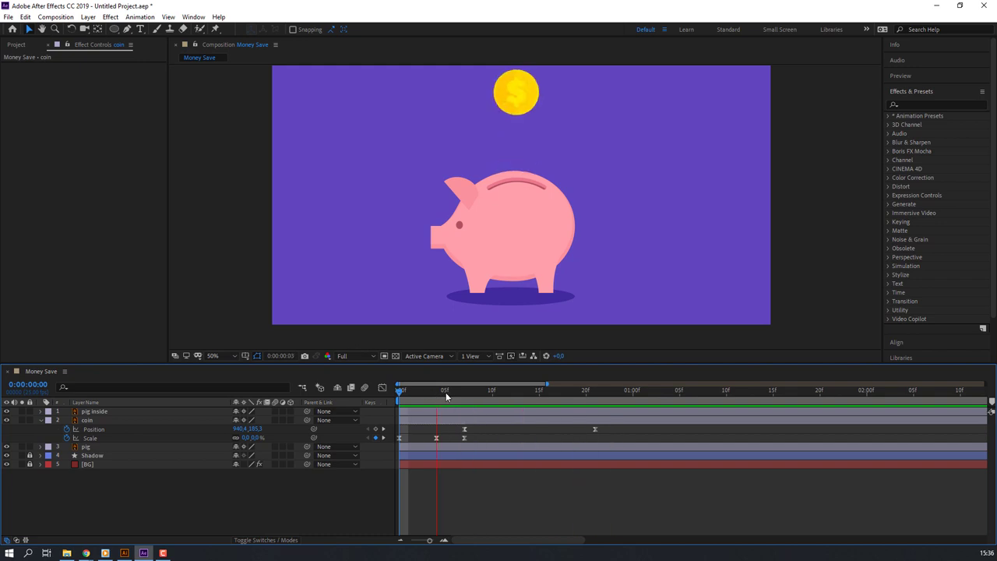
{"action": "key", "text": "space"}
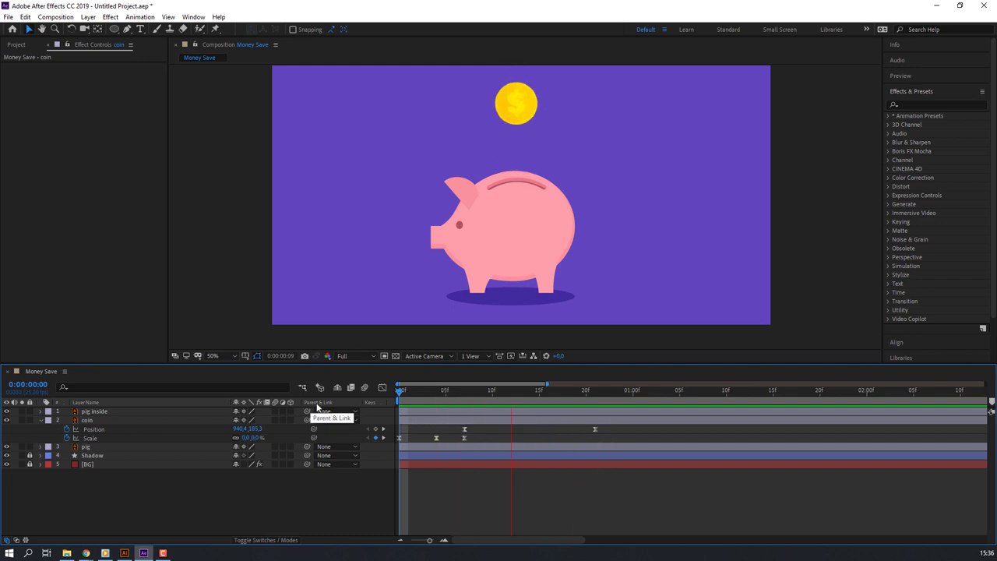
{"action": "left_click", "coordinate": [409, 391]}
{"action": "left_click_drag", "start_coordinate": [408, 391], "coordinate": [464, 397]}
Keyframe the coin's Rotation at frame 0 and tilt it about 10 degrees at frame 4
{"action": "left_click", "coordinate": [477, 420]}
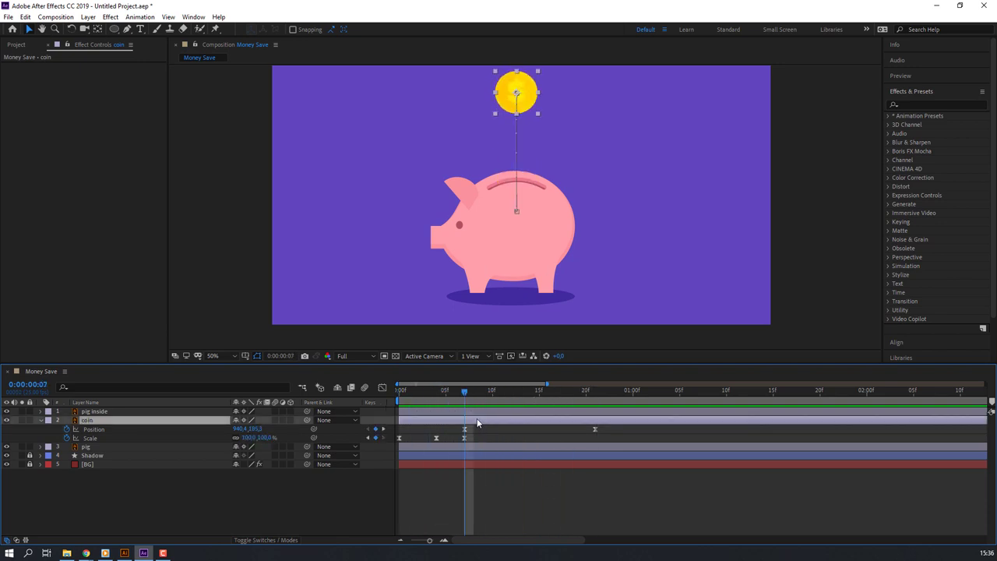
{"action": "key", "text": "shift+r"}
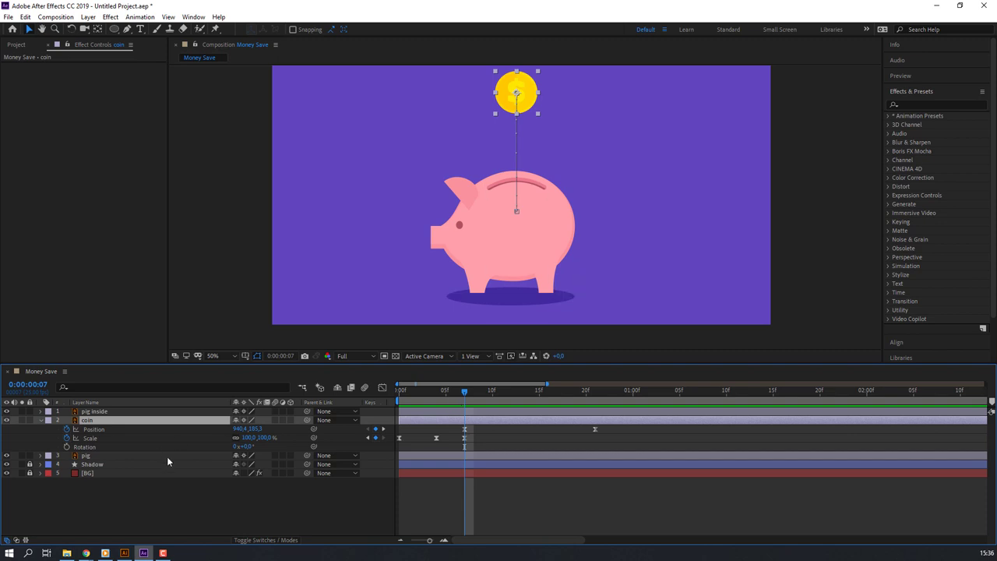
{"action": "key", "text": "Home"}
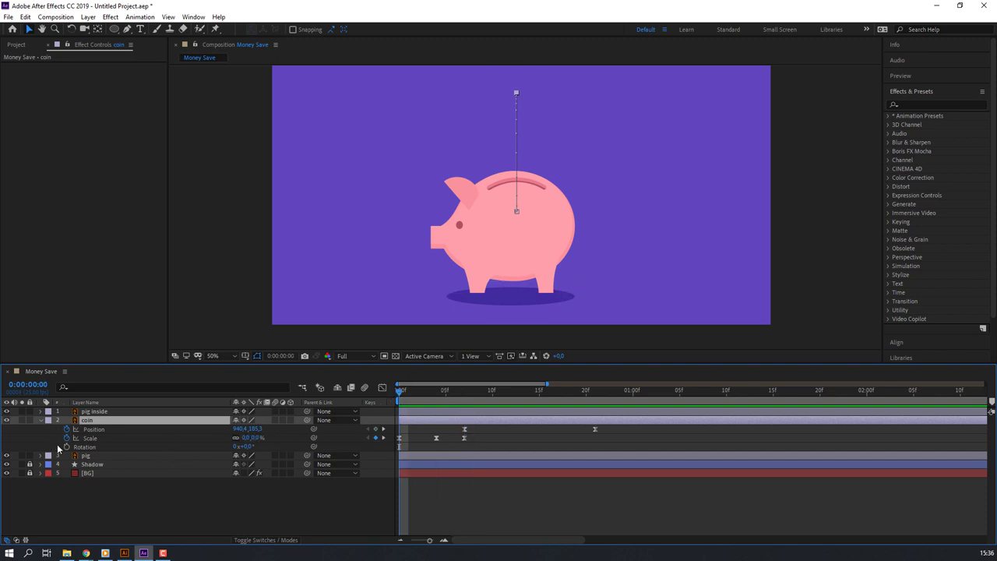
{"action": "left_click", "coordinate": [66, 447]}
{"action": "left_click_drag", "start_coordinate": [409, 398], "coordinate": [436, 393]}
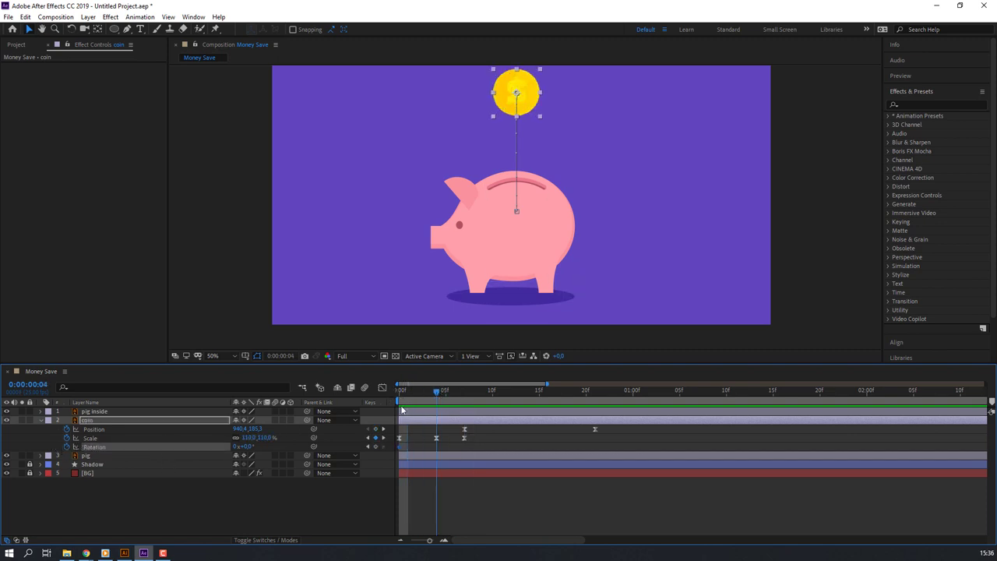
{"action": "left_click_drag", "start_coordinate": [241, 446], "coordinate": [251, 446]}
{"action": "left_click", "coordinate": [532, 486]}
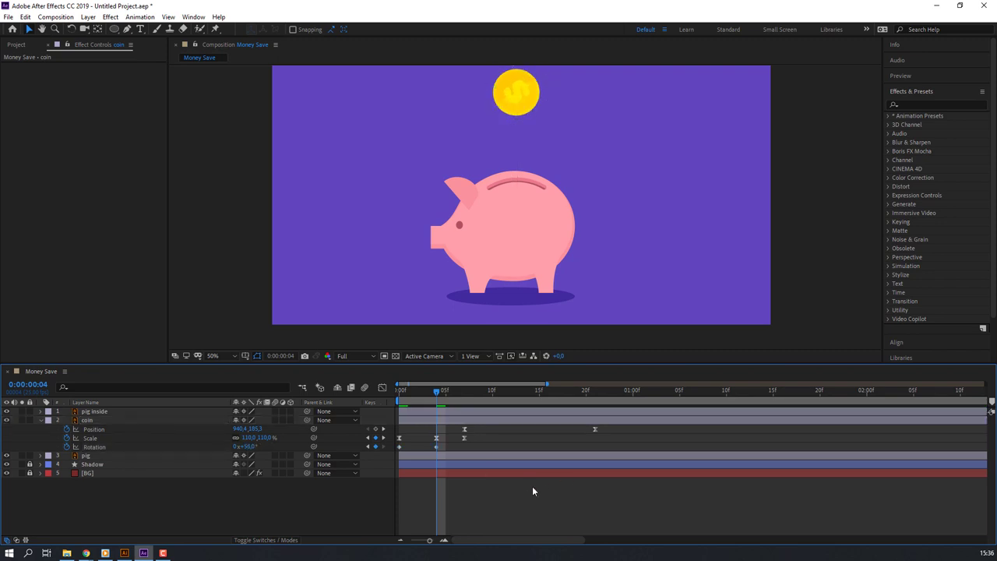
{"action": "key", "text": "space"}
Add a Rotation keyframe of about -87 degrees and slide it later to around frame 20
{"action": "left_click_drag", "start_coordinate": [433, 407], "coordinate": [539, 407]}
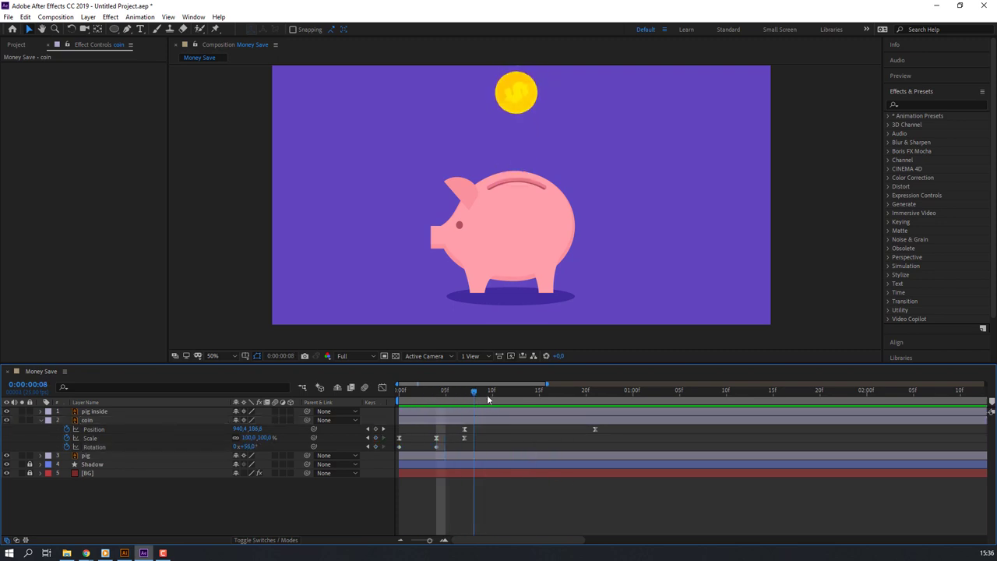
{"action": "left_click_drag", "start_coordinate": [257, 447], "coordinate": [226, 447]}
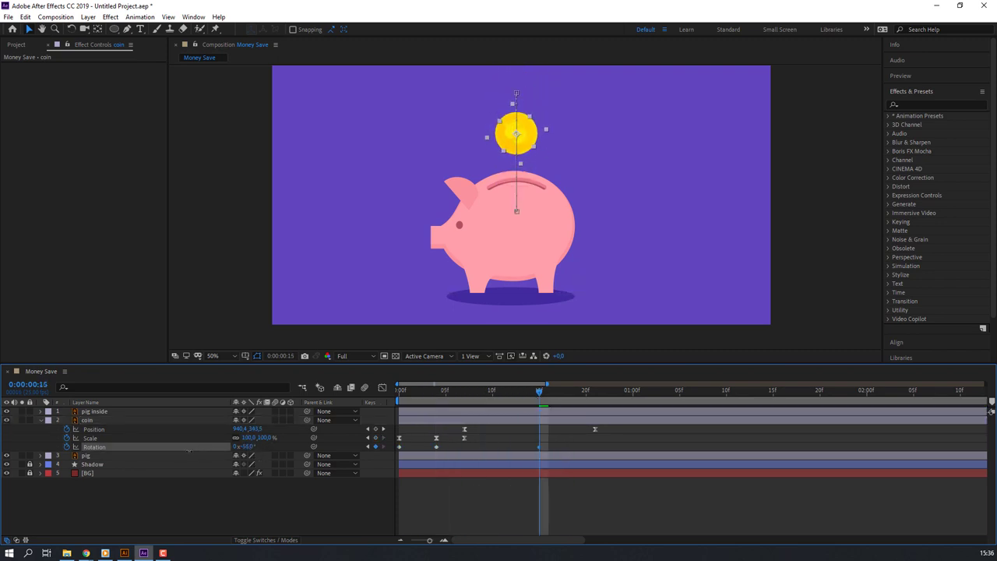
{"action": "mouse_move", "coordinate": [537, 448]}
{"action": "left_mouse_down"}
{"action": "mouse_move", "coordinate": [595, 447]}
{"action": "mouse_move", "coordinate": [398, 453]}
{"action": "left_mouse_up"}
{"action": "left_click", "coordinate": [611, 479]}
{"action": "key", "text": "space"}
Apply Easy Ease to the coin's rotation keyframes
{"action": "right_click", "coordinate": [399, 447]}
{"action": "mouse_move", "coordinate": [467, 438]}
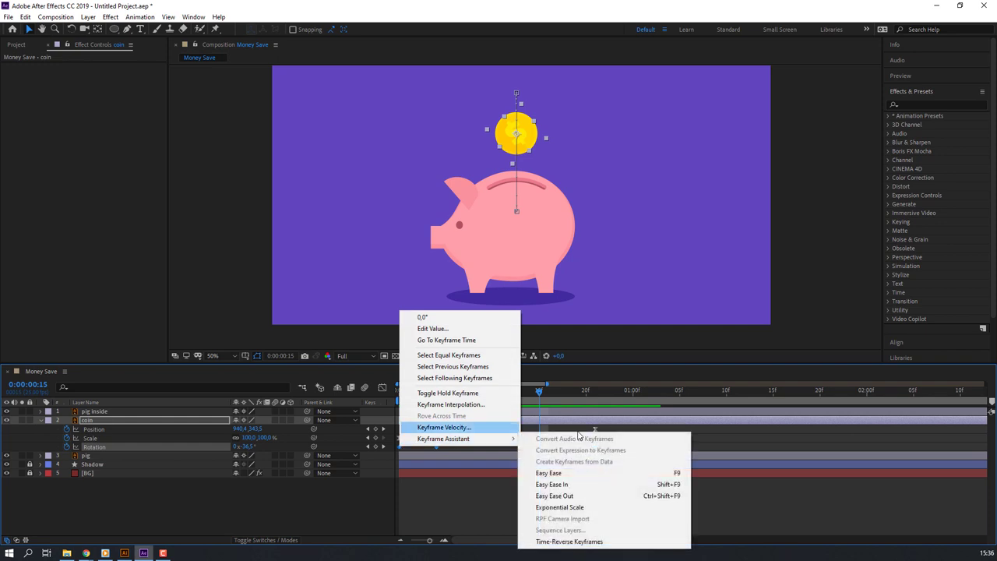
{"action": "left_click", "coordinate": [564, 472]}
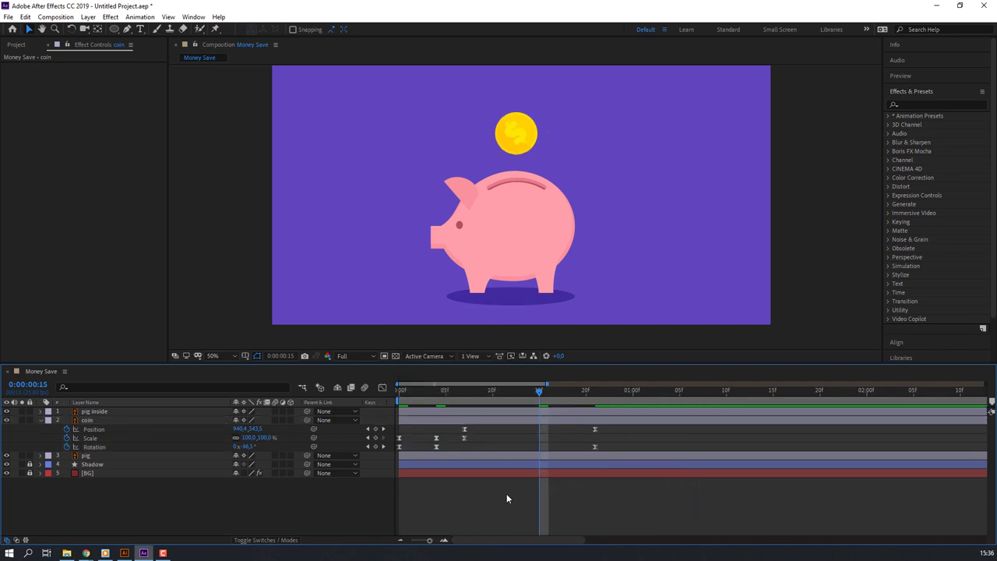
{"action": "key", "text": "space"}
Lengthen the rotation ease in the Graph Editor so the spin slows gradually
{"action": "left_click_drag", "start_coordinate": [604, 445], "coordinate": [436, 447]}
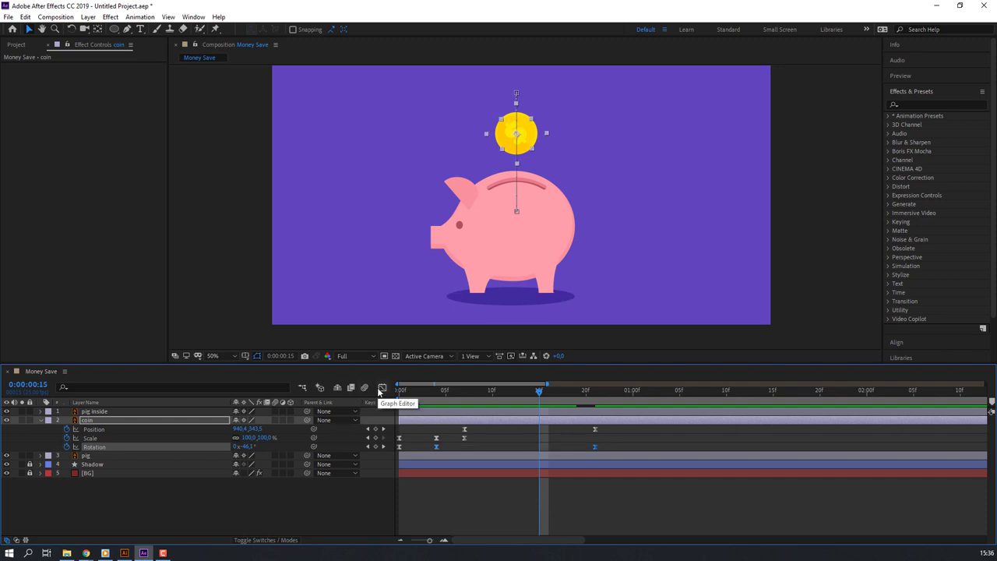
{"action": "left_click", "coordinate": [382, 388]}
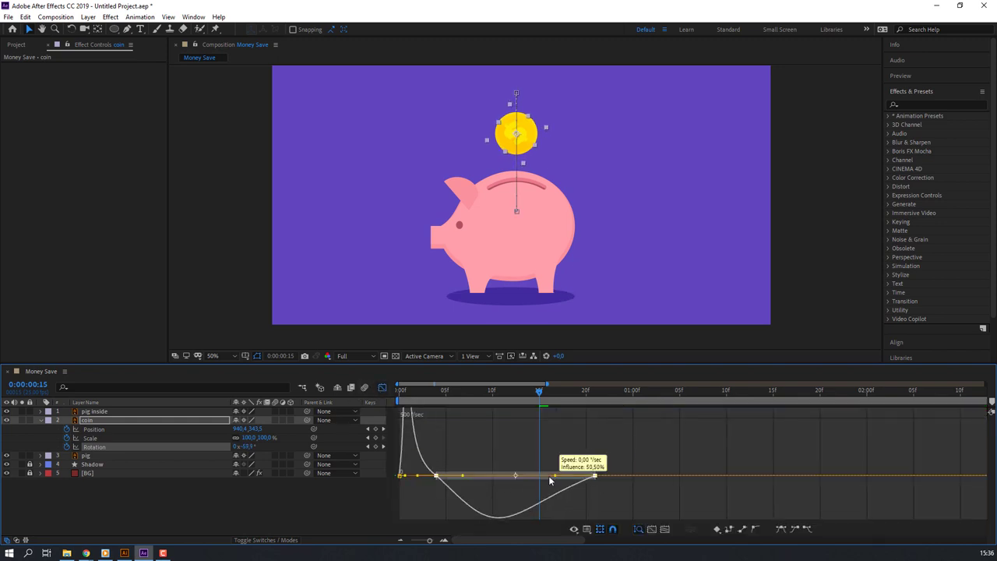
{"action": "left_click", "coordinate": [623, 480]}
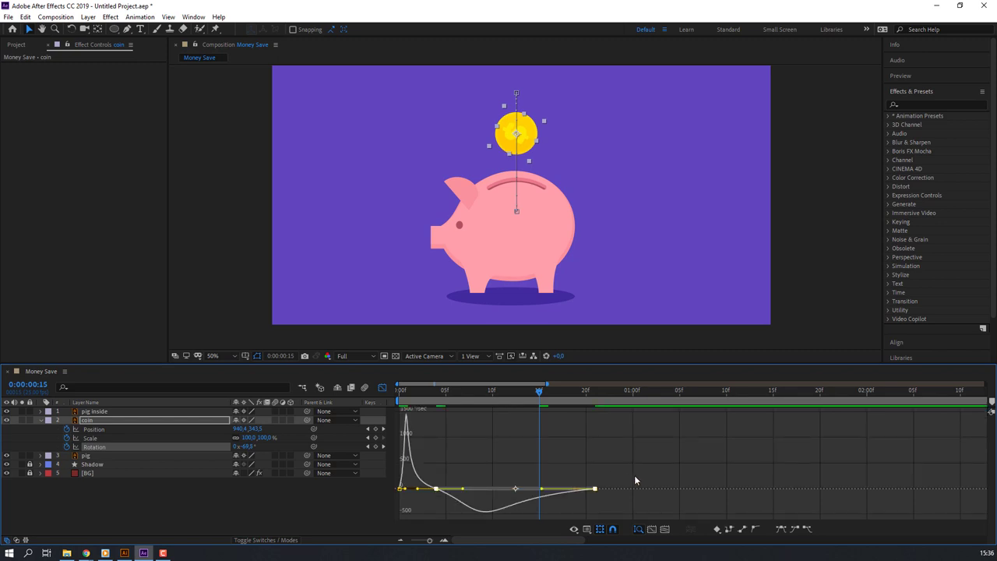
{"action": "left_click", "coordinate": [593, 478]}
{"action": "left_click_drag", "start_coordinate": [570, 477], "coordinate": [552, 472]}
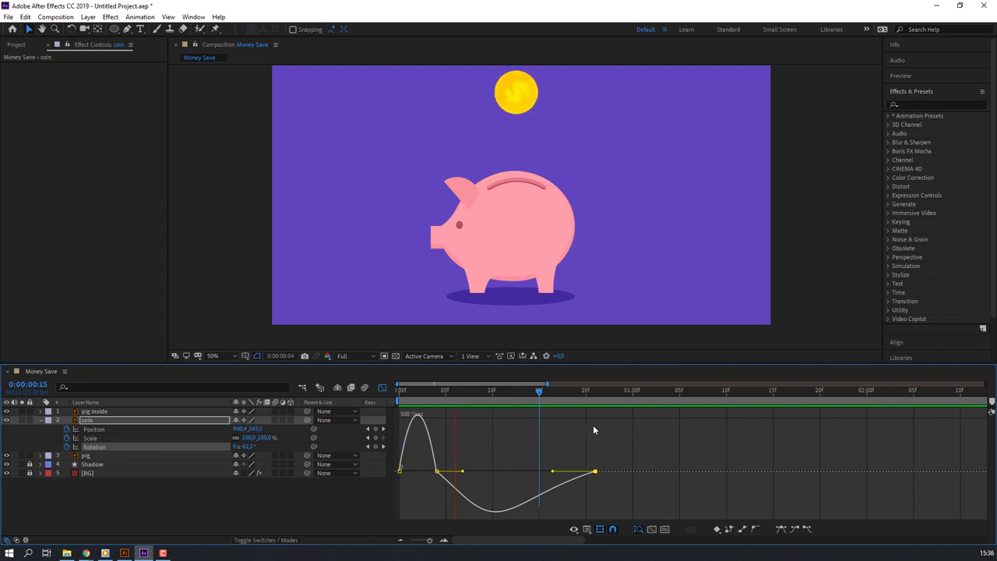
{"action": "key", "text": "shift+F3"}
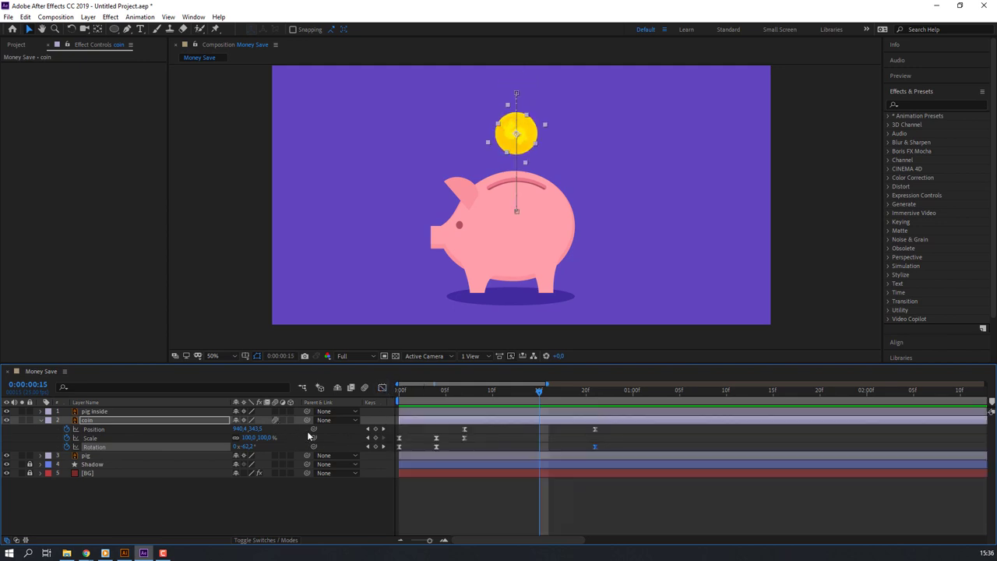
{"action": "key", "text": "space"}
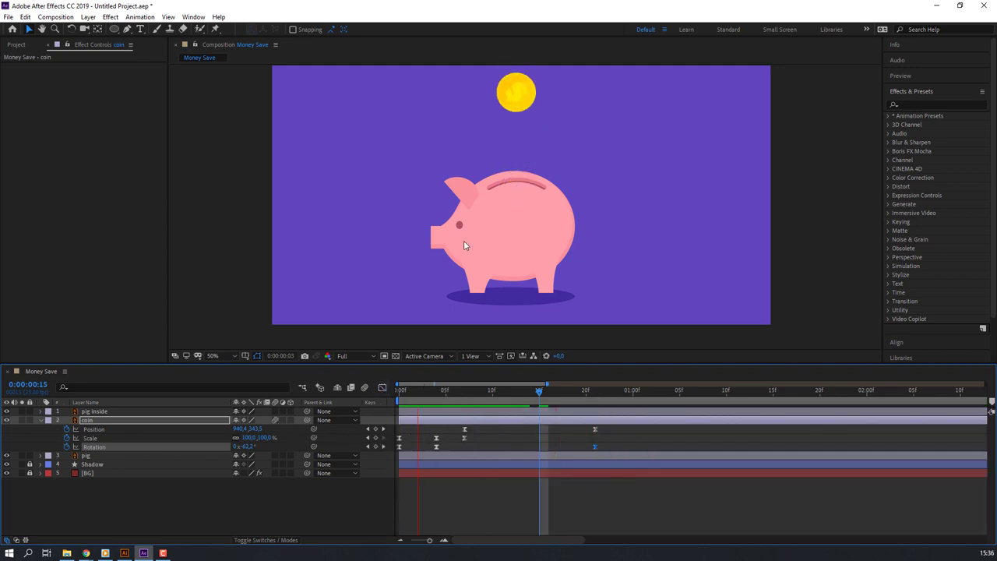
{"action": "left_click_drag", "start_coordinate": [420, 393], "coordinate": [577, 394]}
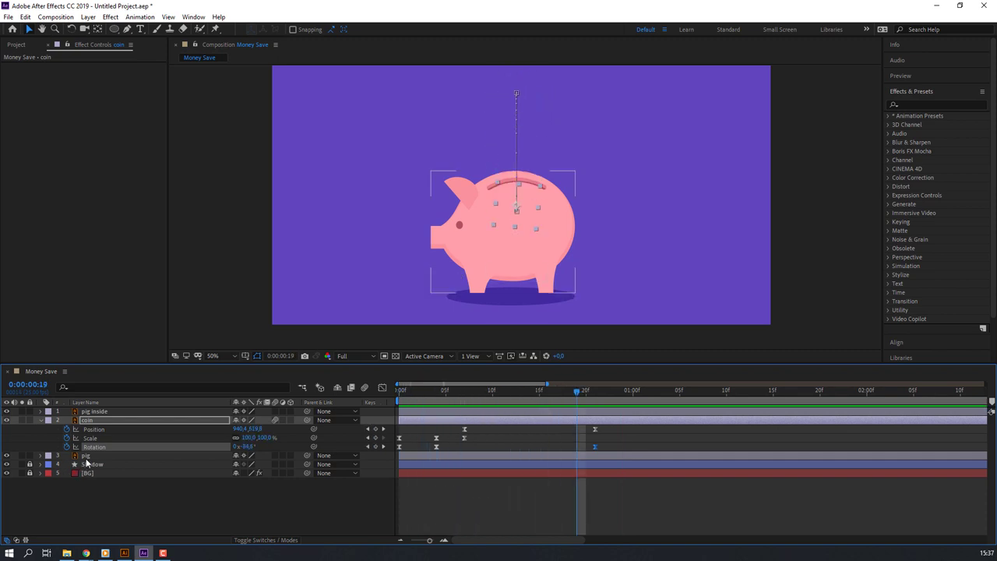
Parent the 'pig inside' layer to the pig layer
{"action": "left_click", "coordinate": [296, 408]}
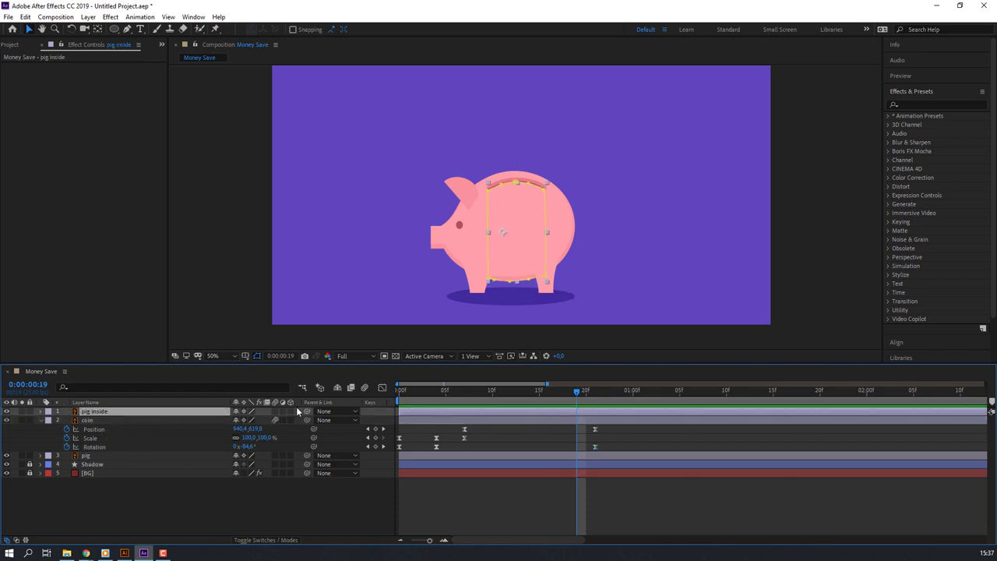
{"action": "left_click_drag", "start_coordinate": [307, 411], "coordinate": [89, 456]}
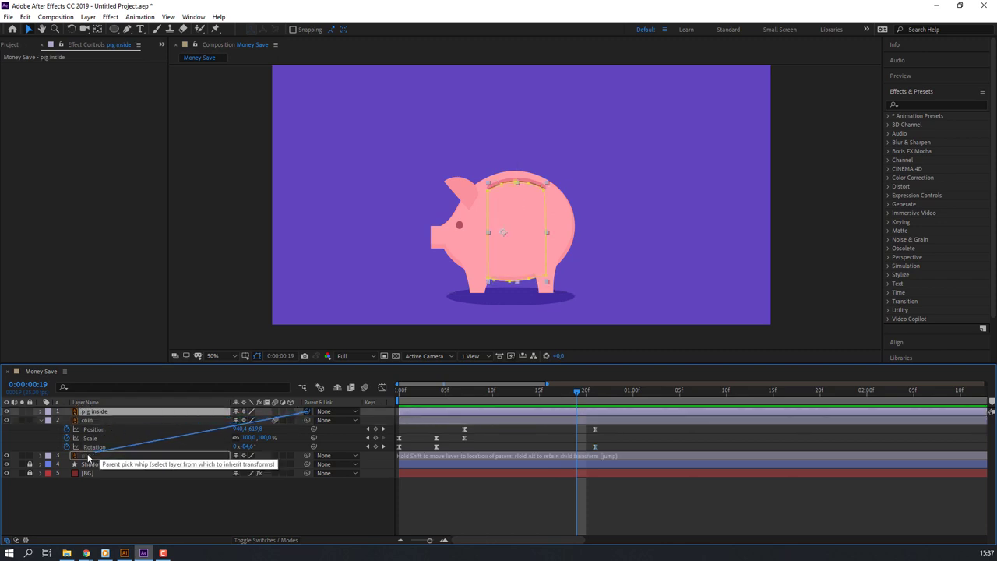
{"action": "left_click_drag", "start_coordinate": [539, 392], "coordinate": [485, 391]}
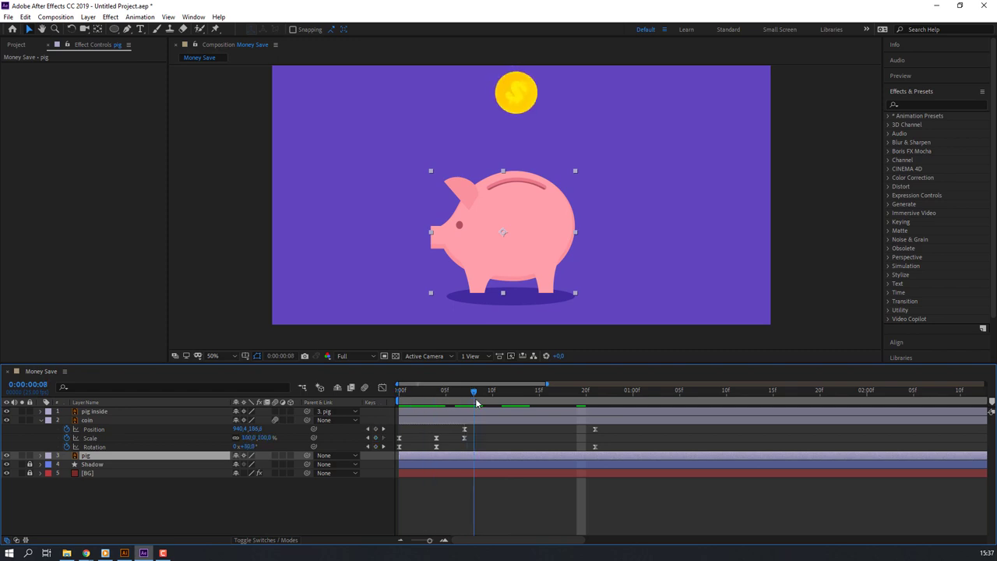
End the work area at 4 seconds and trim the composition to it
{"action": "key", "text": "minus"}
{"action": "key", "text": "minus"}
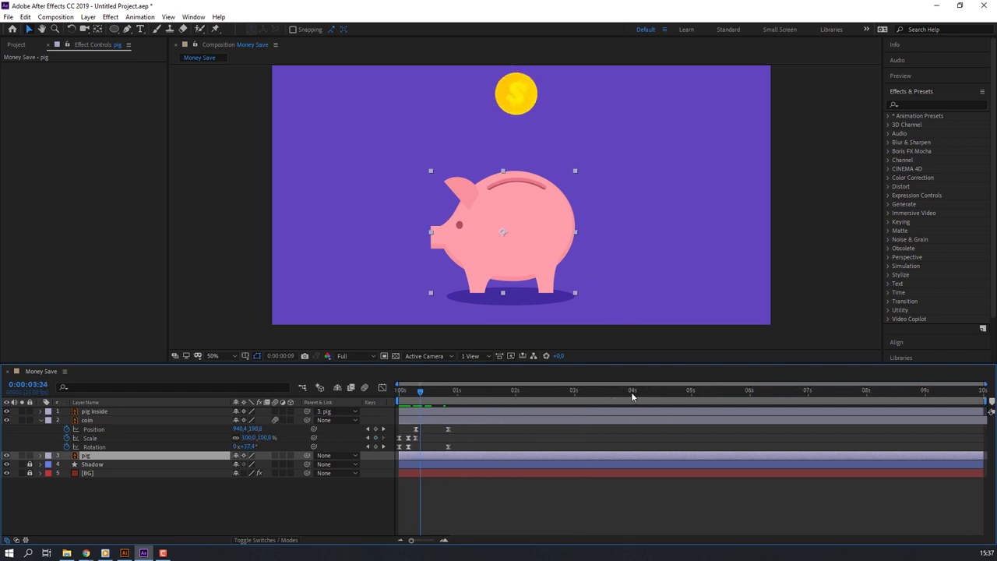
{"action": "mouse_move", "coordinate": [631, 392]}
{"action": "left_mouse_down"}
{"action": "mouse_move", "coordinate": [576, 393]}
{"action": "mouse_move", "coordinate": [634, 396]}
{"action": "left_mouse_up"}
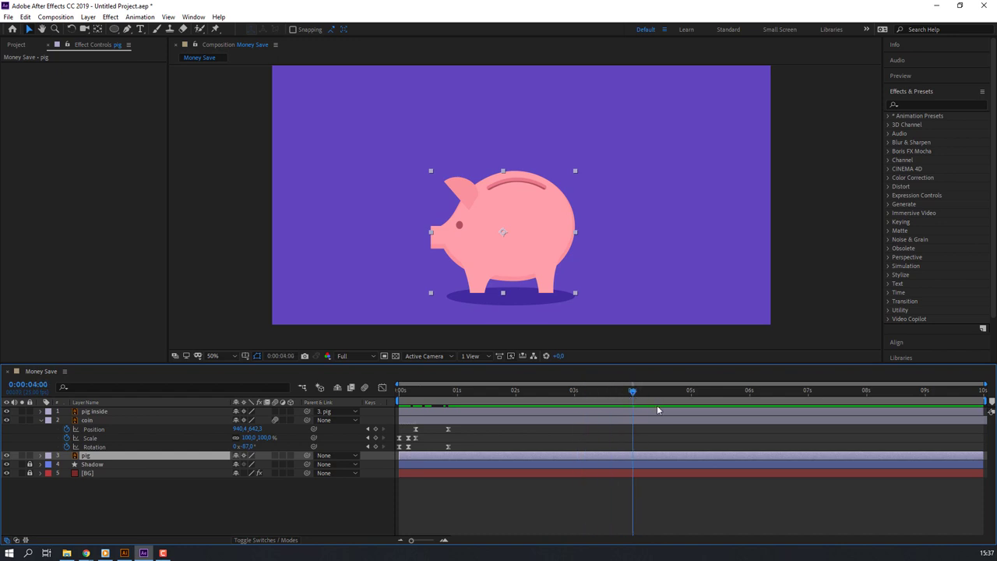
{"action": "right_click", "coordinate": [621, 400]}
{"action": "left_click", "coordinate": [635, 430]}
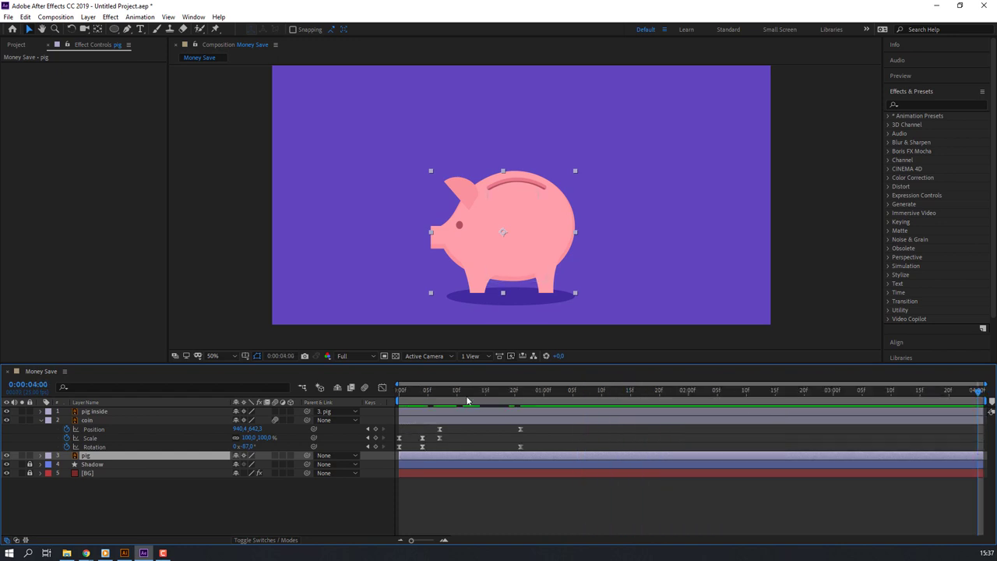
{"action": "key", "text": "Home"}
Move the pig's anchor point to its bottom edge so it scales from its base
{"action": "key", "text": "s"}
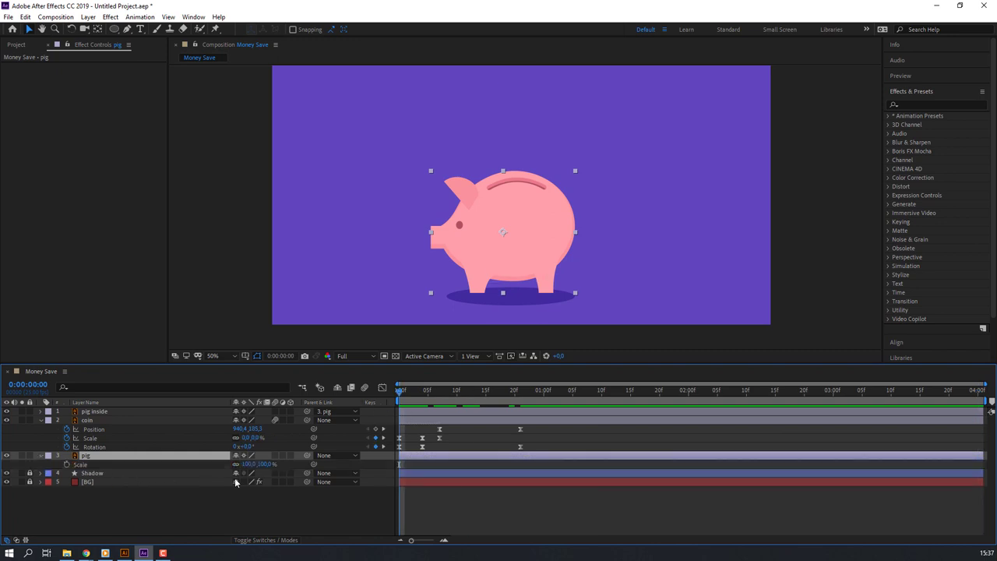
{"action": "left_click_drag", "start_coordinate": [265, 466], "coordinate": [247, 463]}
{"action": "left_click", "coordinate": [97, 29]}
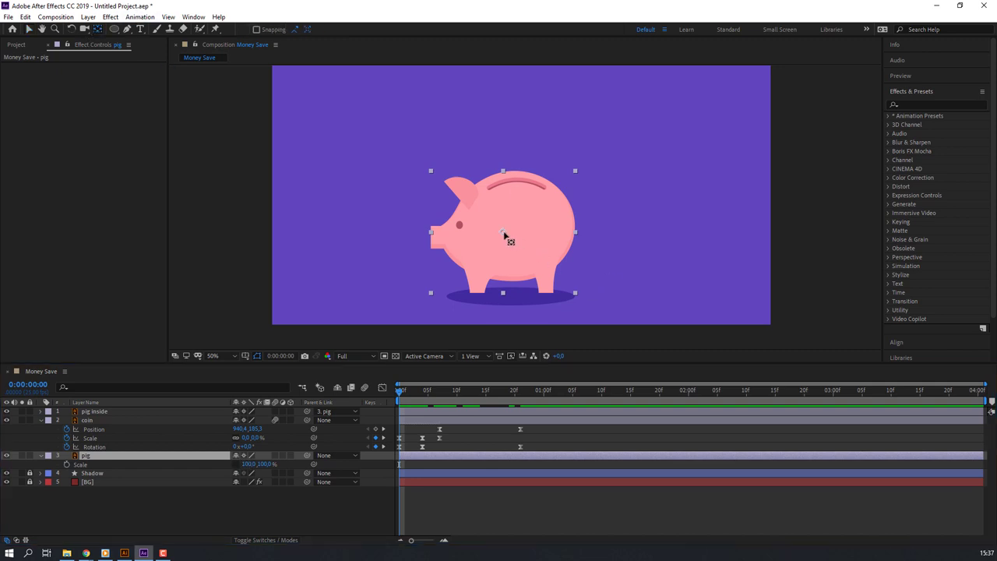
{"action": "left_click_drag", "start_coordinate": [504, 232], "coordinate": [510, 279]}
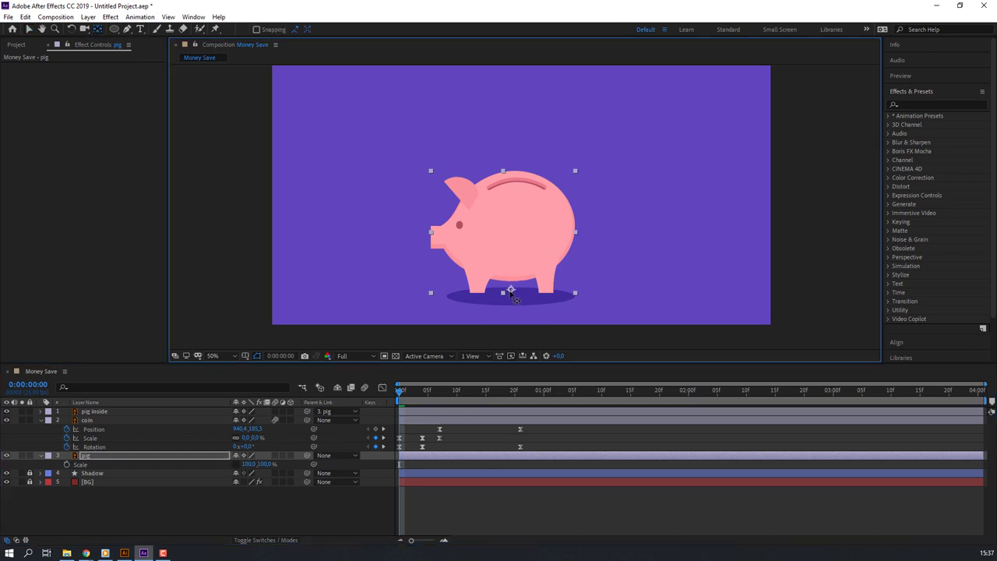
{"action": "left_click_drag", "start_coordinate": [265, 466], "coordinate": [261, 467]}
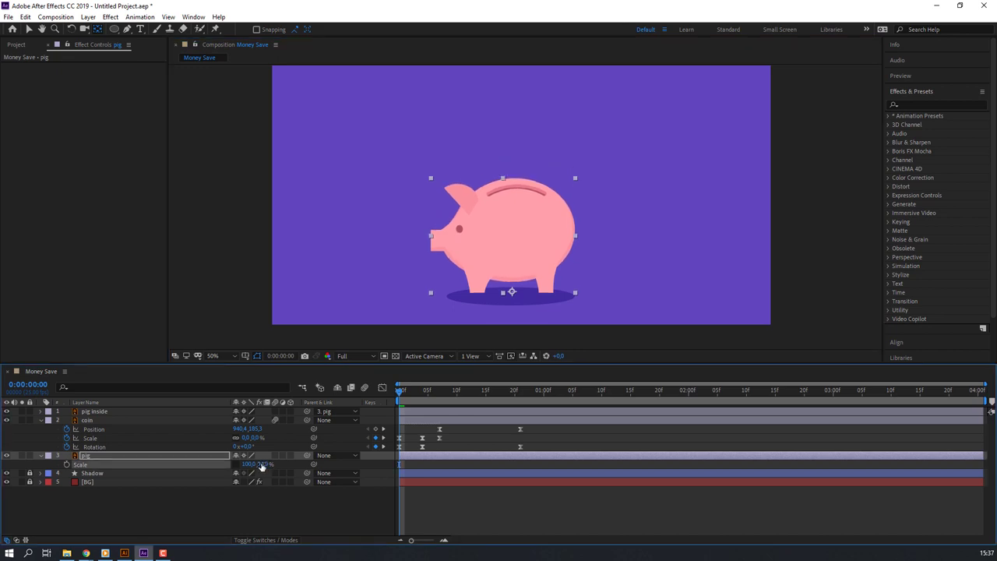
Keyframe the pig's Scale at 100,95 on frame 20 and back to 100,100 on frame 23
{"action": "left_click", "coordinate": [412, 394]}
{"action": "left_click_drag", "start_coordinate": [413, 394], "coordinate": [497, 395]}
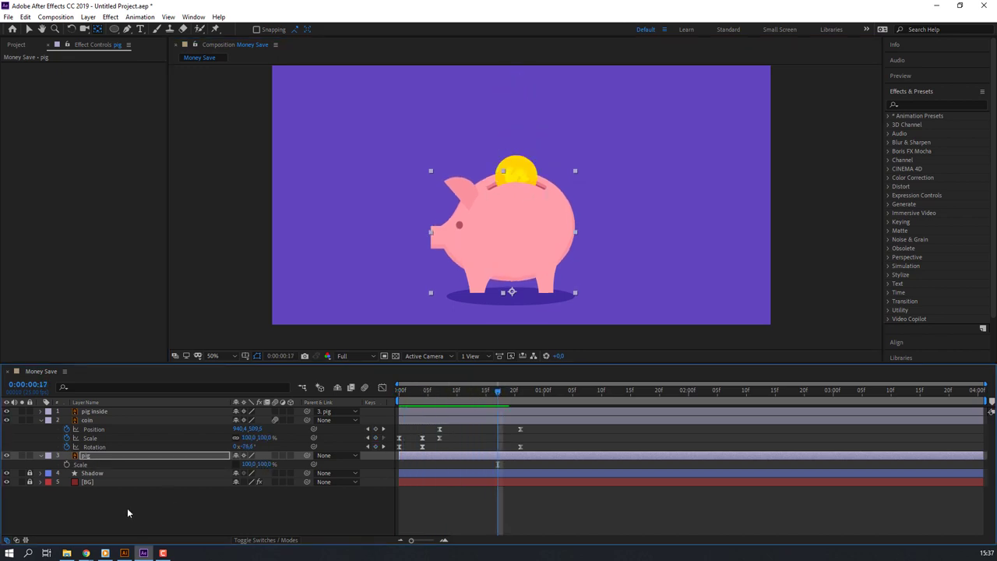
{"action": "left_click", "coordinate": [67, 464]}
{"action": "key", "text": "Page_Down"}
{"action": "key", "text": "Page_Down"}
{"action": "key", "text": "Page_Down"}
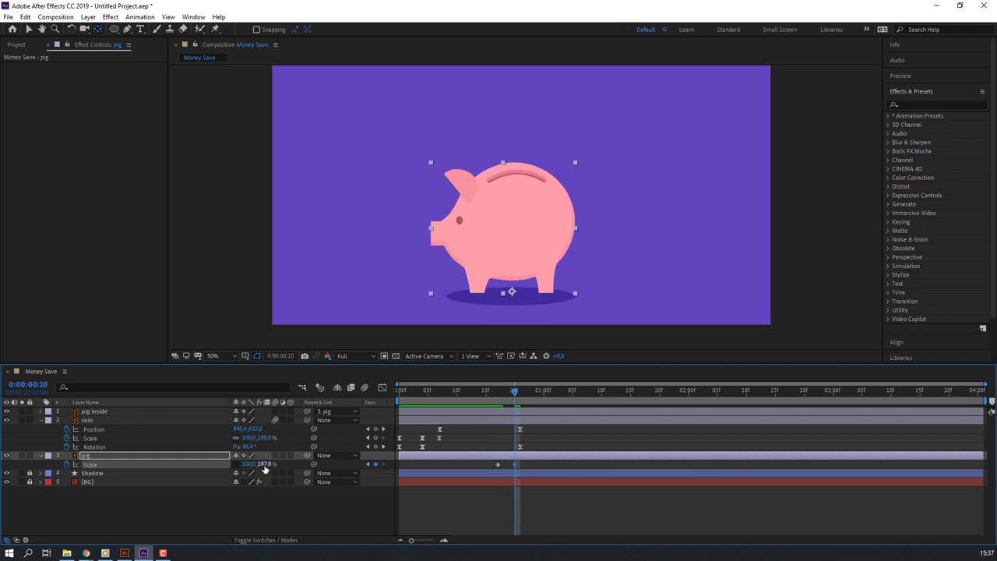
{"action": "type", "text": "95"}
{"action": "key", "text": "Return"}
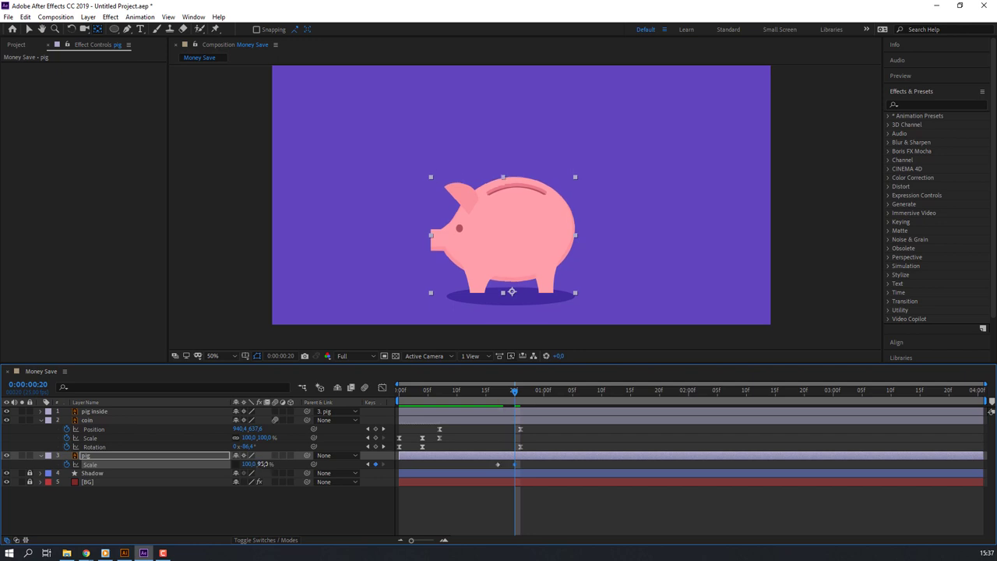
{"action": "key", "text": "Page_Down"}
{"action": "key", "text": "Page_Down"}
{"action": "key", "text": "Page_Down"}
{"action": "left_click", "coordinate": [265, 464]}
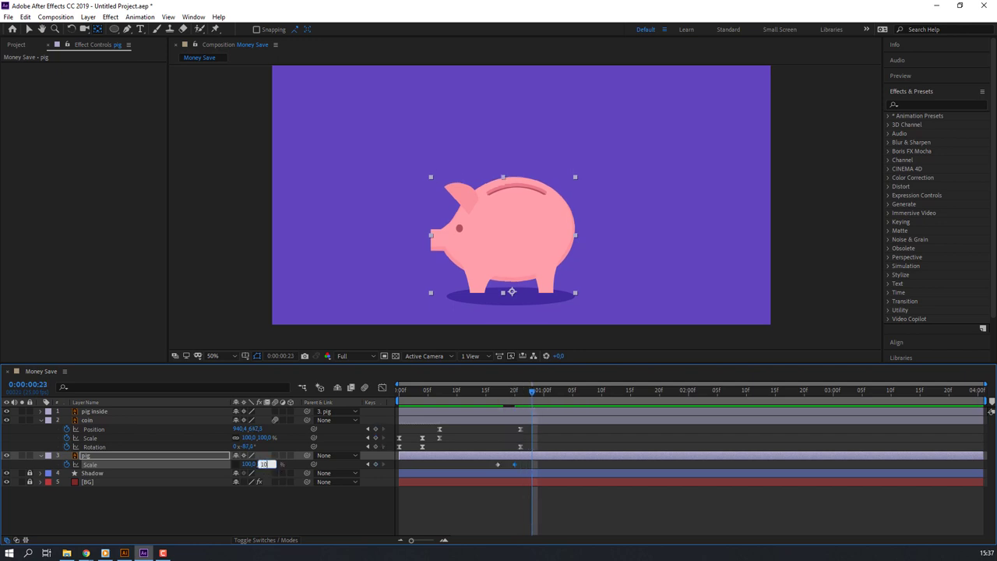
{"action": "type", "text": "0"}
{"action": "key", "text": "Return"}
{"action": "key", "text": "space"}
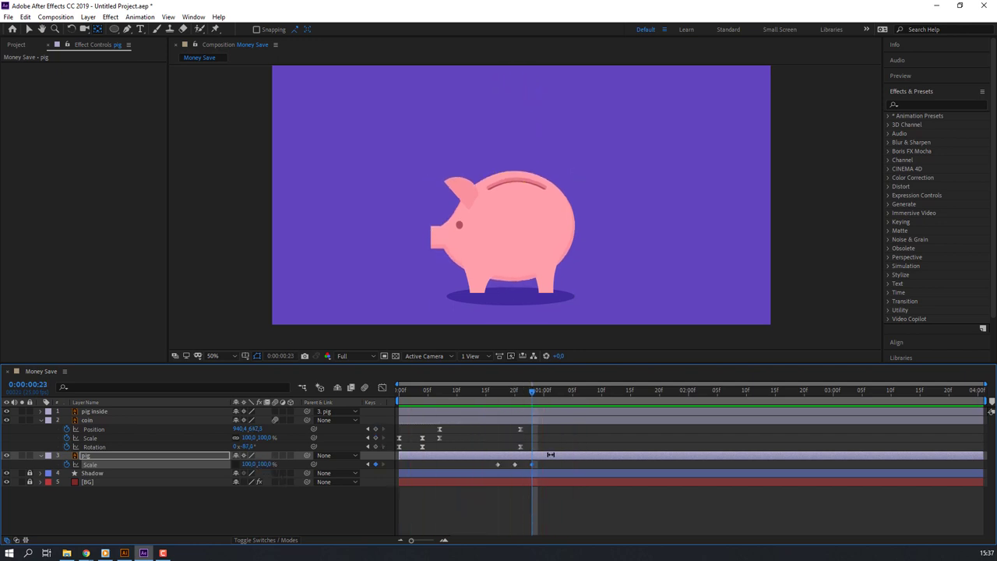
Apply Easy Ease to the pig's scale keyframes and push the final keyframe later
{"action": "left_click", "coordinate": [498, 464]}
{"action": "right_click", "coordinate": [495, 465]}
{"action": "mouse_move", "coordinate": [561, 457]}
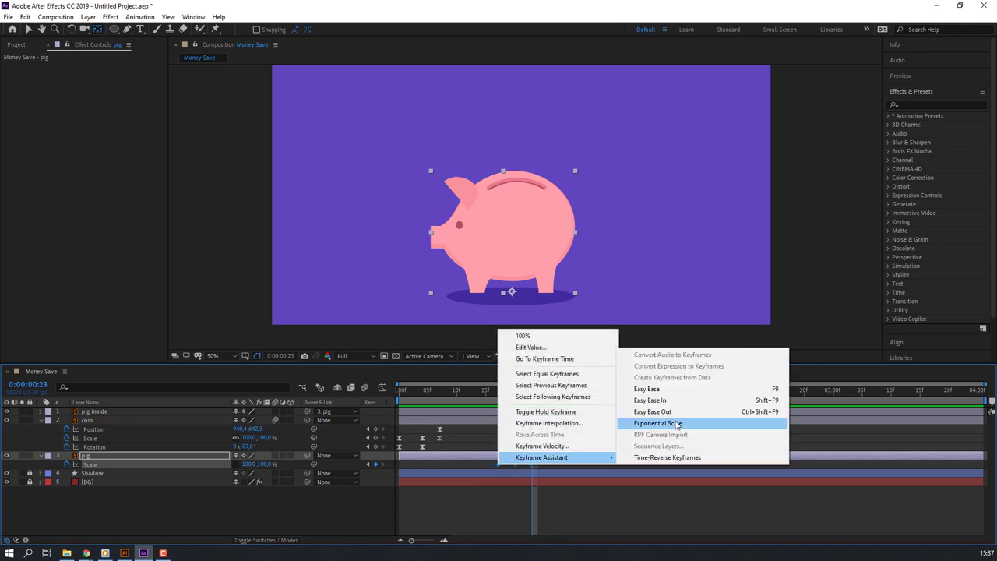
{"action": "left_click", "coordinate": [651, 388]}
{"action": "key", "text": "space"}
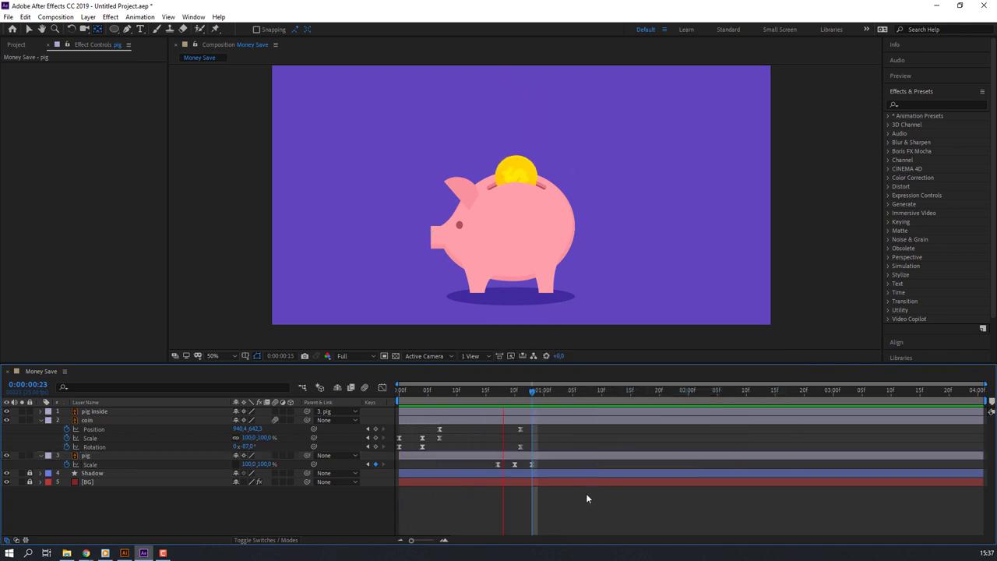
{"action": "left_click", "coordinate": [556, 463]}
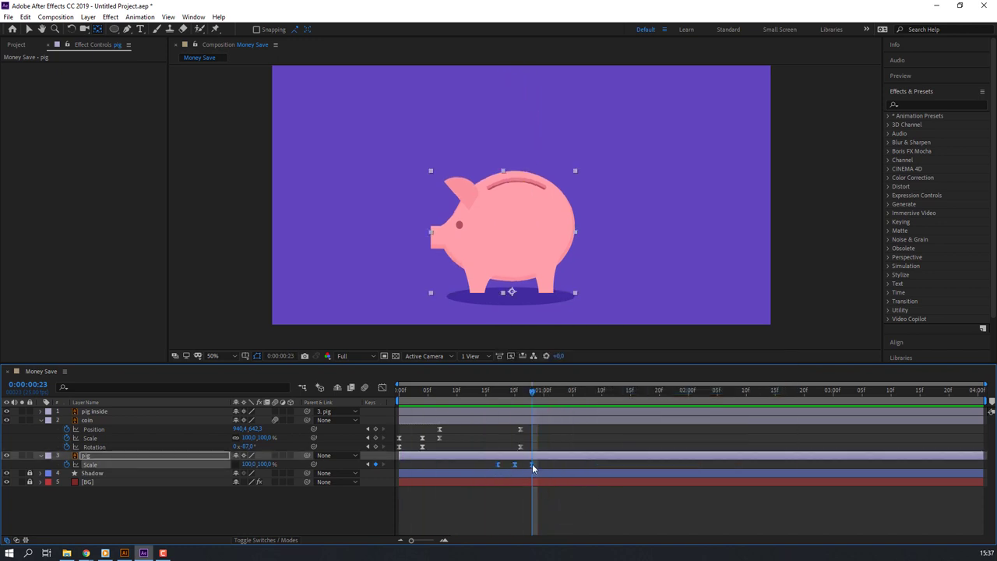
{"action": "left_click_drag", "start_coordinate": [532, 464], "coordinate": [549, 464]}
{"action": "key", "text": "space"}
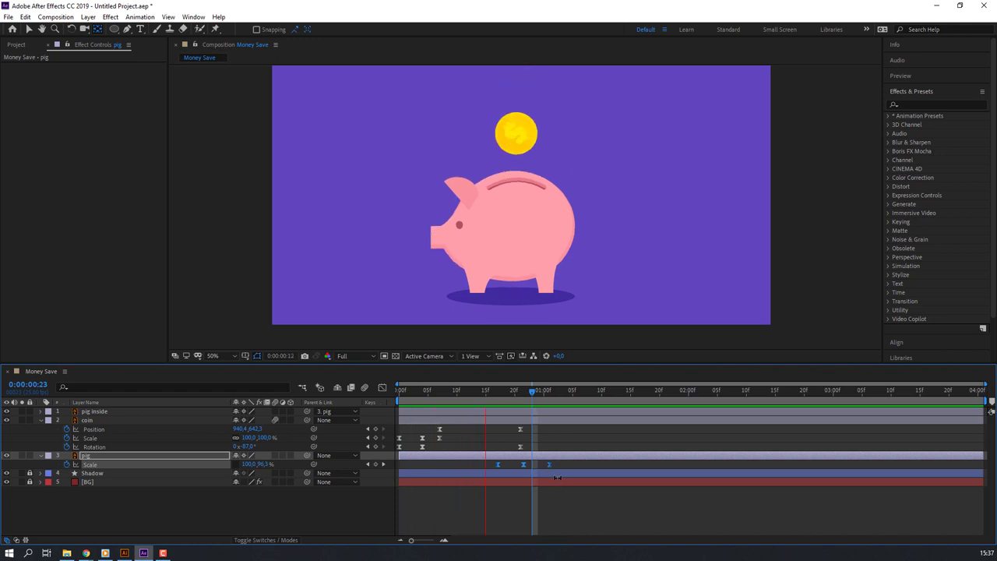
{"action": "key", "text": "space"}
{"action": "left_click_drag", "start_coordinate": [491, 397], "coordinate": [525, 401]}
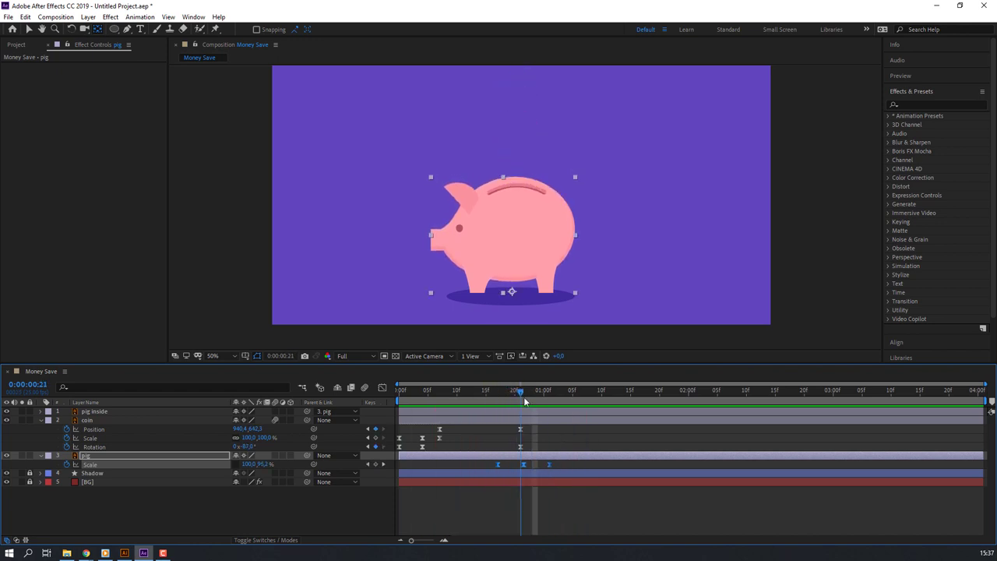
{"action": "left_click", "coordinate": [525, 401]}
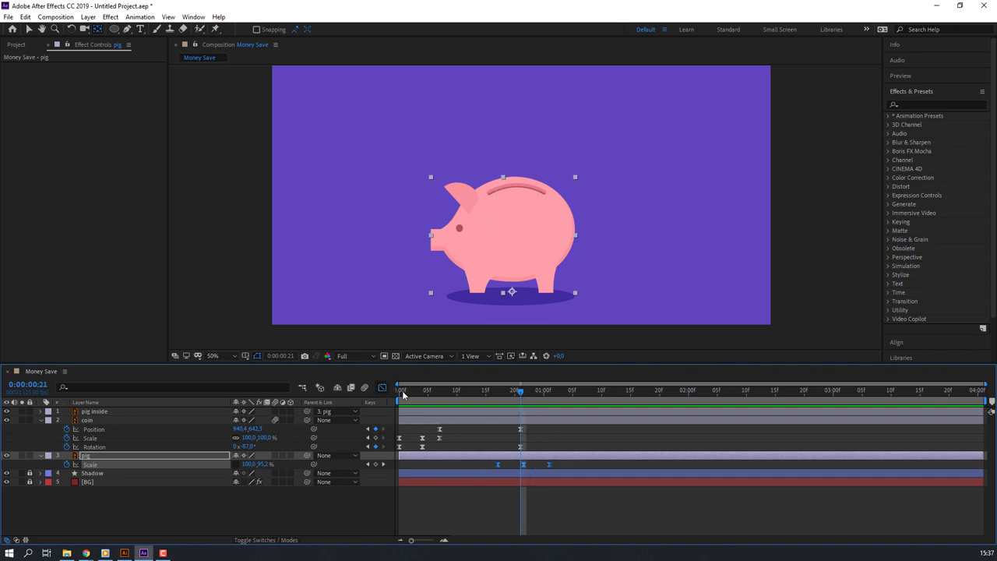
Reshape the pig's Scale speed curve, setting the last keyframe's influence to about 45%
{"action": "key", "text": "shift+F3"}
{"action": "key", "text": "equal"}
{"action": "key", "text": "equal"}
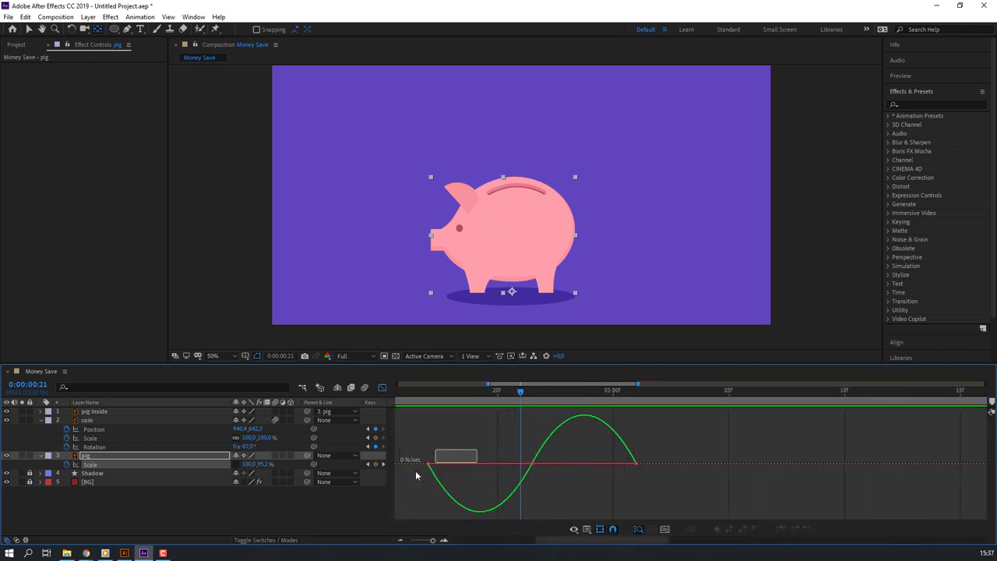
{"action": "double_click", "coordinate": [446, 464]}
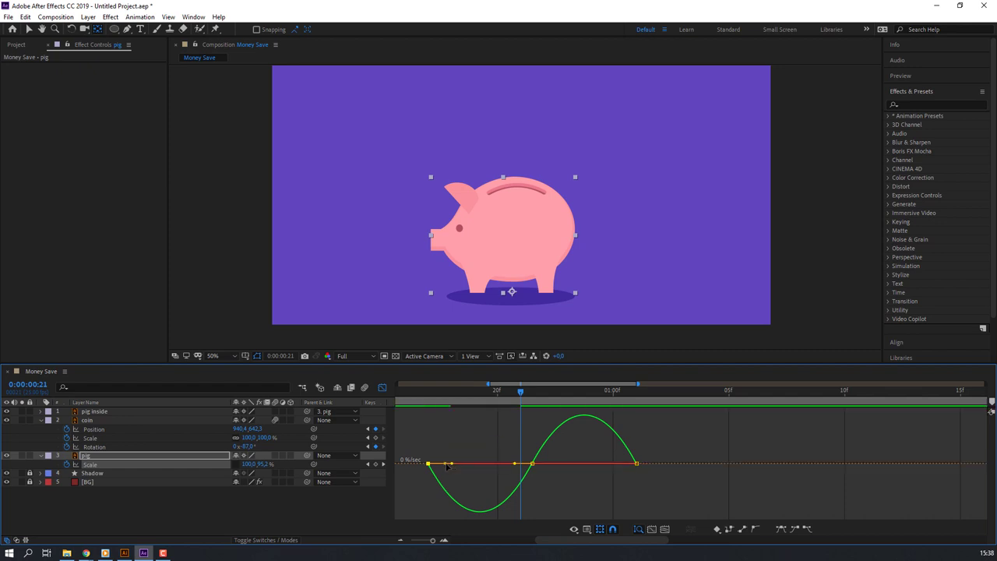
{"action": "left_click_drag", "start_coordinate": [446, 465], "coordinate": [498, 463]}
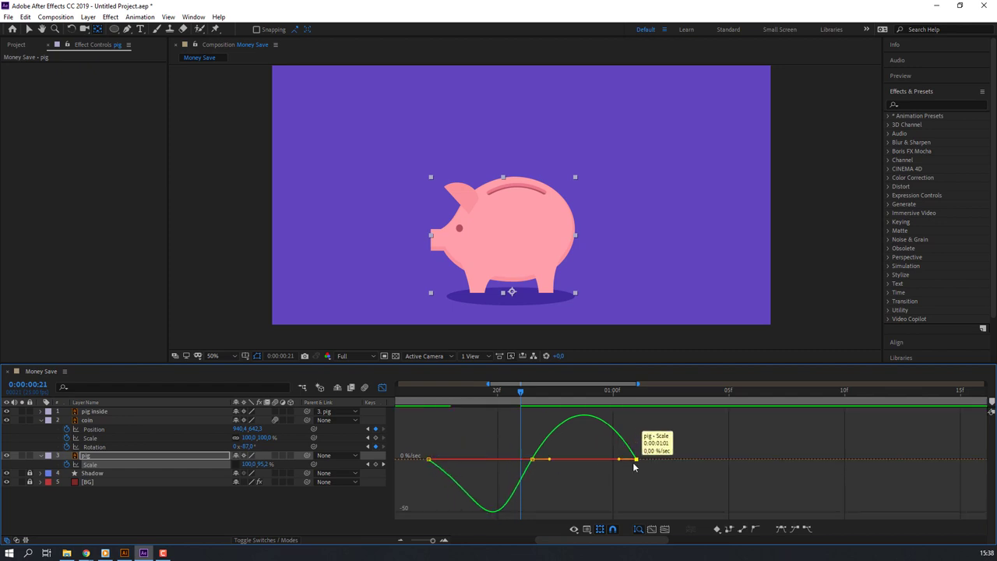
{"action": "left_click_drag", "start_coordinate": [619, 459], "coordinate": [611, 462]}
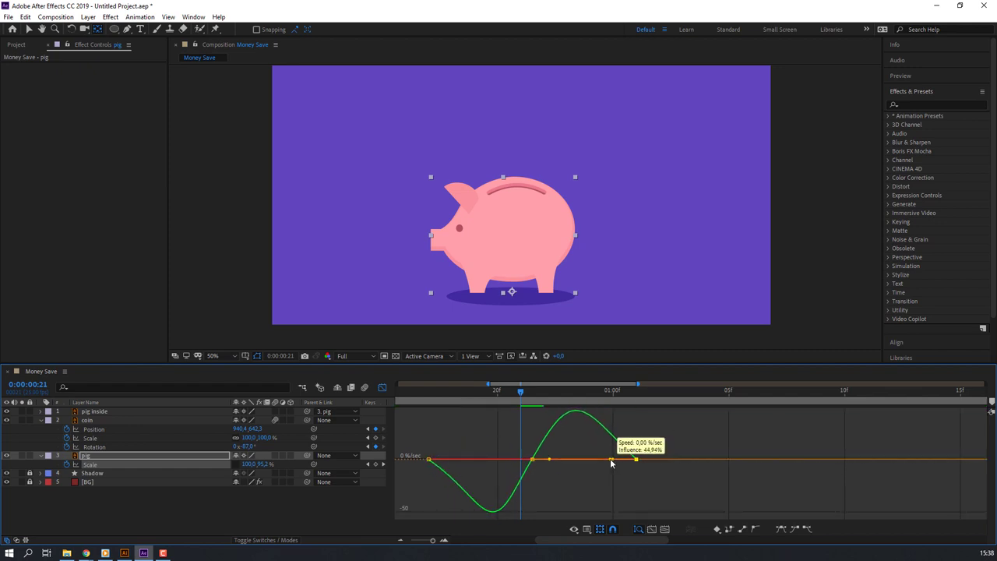
{"action": "left_click", "coordinate": [584, 477]}
{"action": "key", "text": "space"}
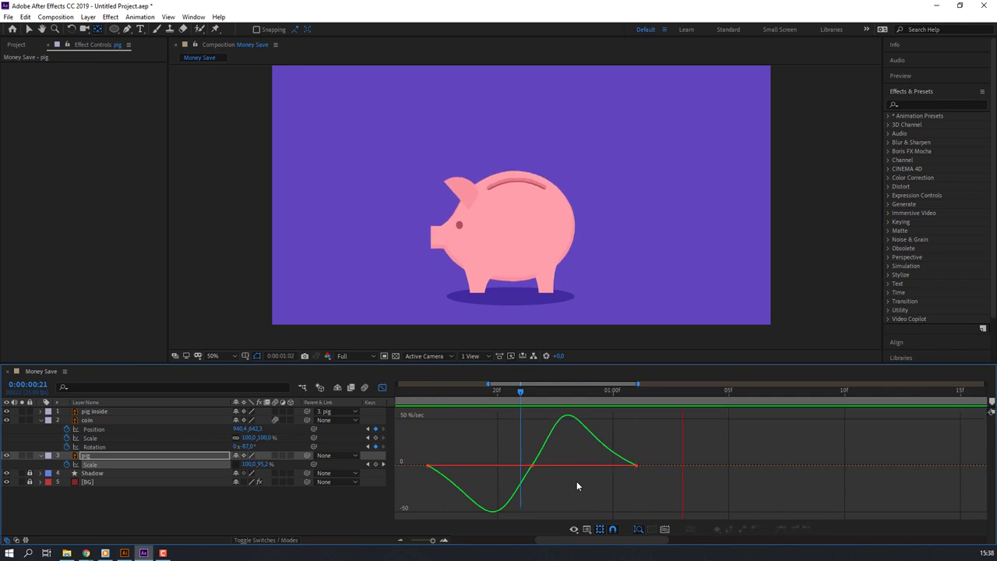
{"action": "left_click", "coordinate": [382, 387]}
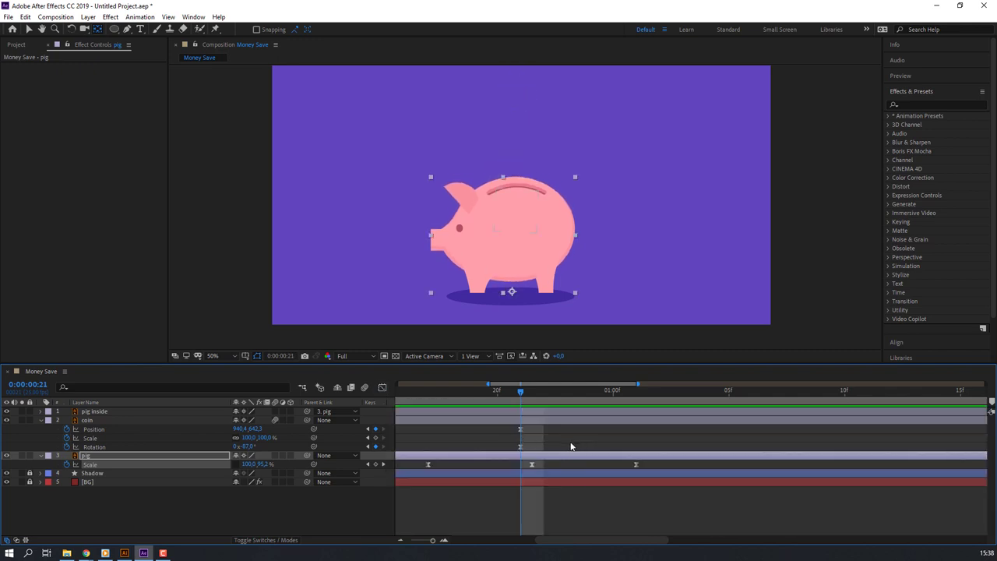
Add a 105% height Scale keyframe for the pig at 1:01
{"action": "key", "text": "minus"}
{"action": "left_click_drag", "start_coordinate": [521, 394], "coordinate": [578, 396]}
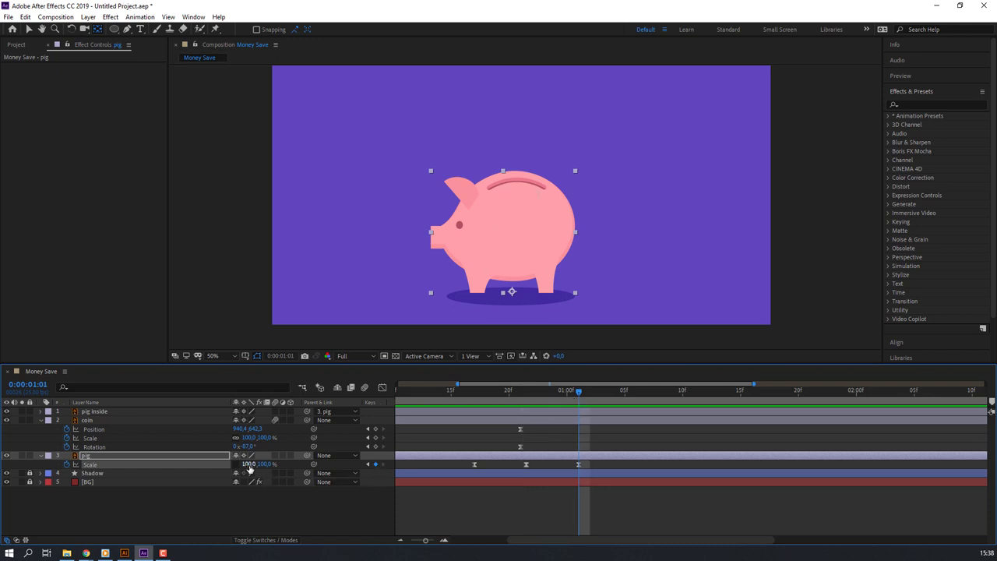
{"action": "left_click", "coordinate": [247, 464]}
{"action": "left_click_drag", "start_coordinate": [459, 396], "coordinate": [578, 394]}
{"action": "type", "text": "105"}
{"action": "key", "text": "Return"}
{"action": "key", "text": "ctrl+z"}
{"action": "left_click", "coordinate": [264, 464]}
{"action": "type", "text": "105"}
{"action": "key", "text": "Return"}
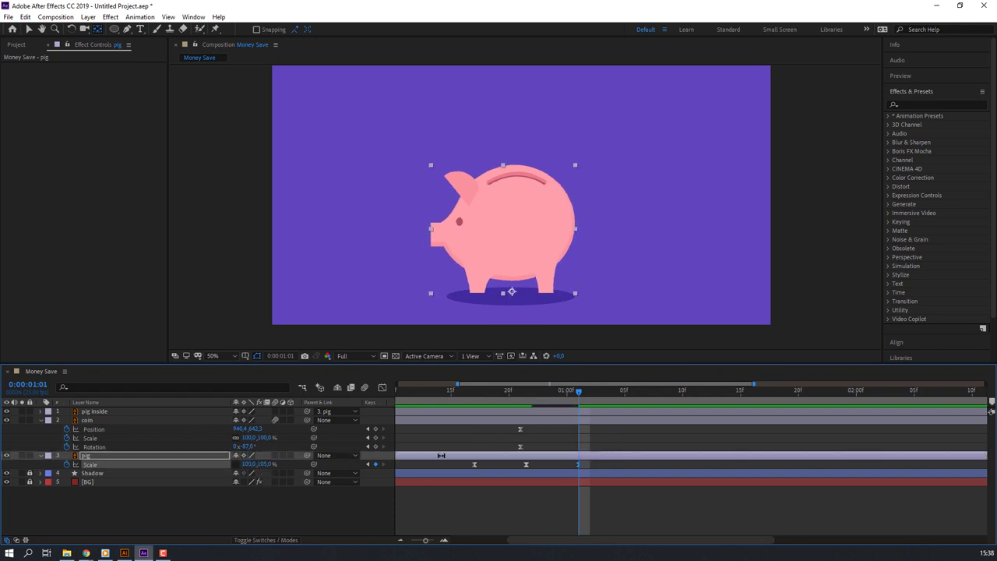
Return the pig's height to 100% at 1:05 and preview the rebound
{"action": "key", "text": "Page_Down"}
{"action": "key", "text": "Page_Down"}
{"action": "key", "text": "Page_Down"}
{"action": "key", "text": "Page_Down"}
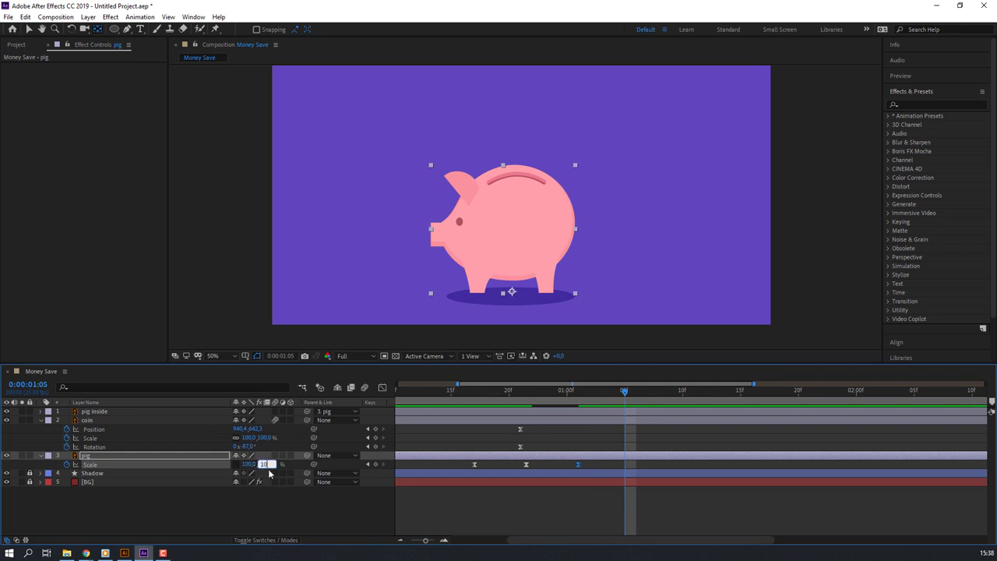
{"action": "key", "text": "Return"}
{"action": "key", "text": "space"}
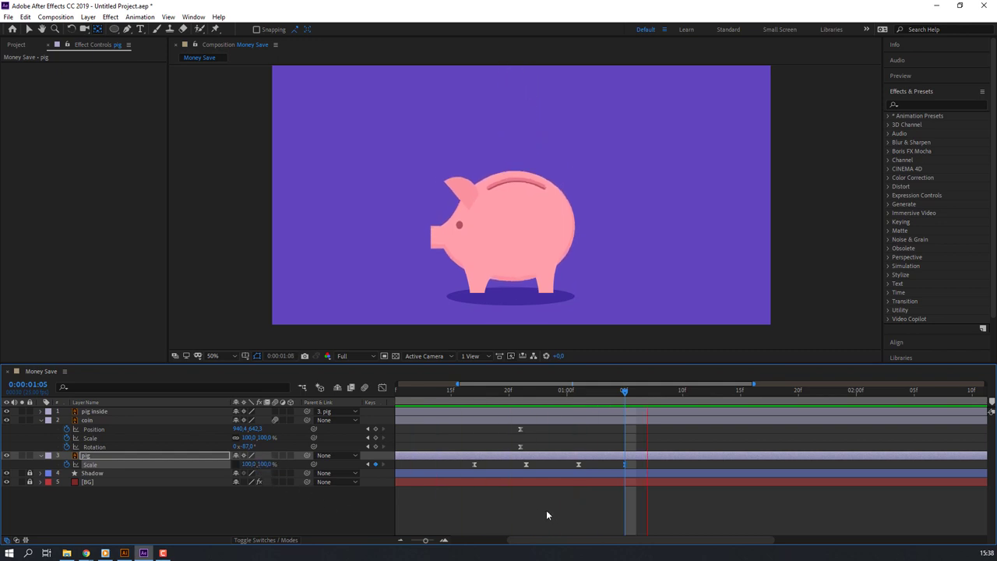
{"action": "key", "text": "space"}
{"action": "key", "text": "minus"}
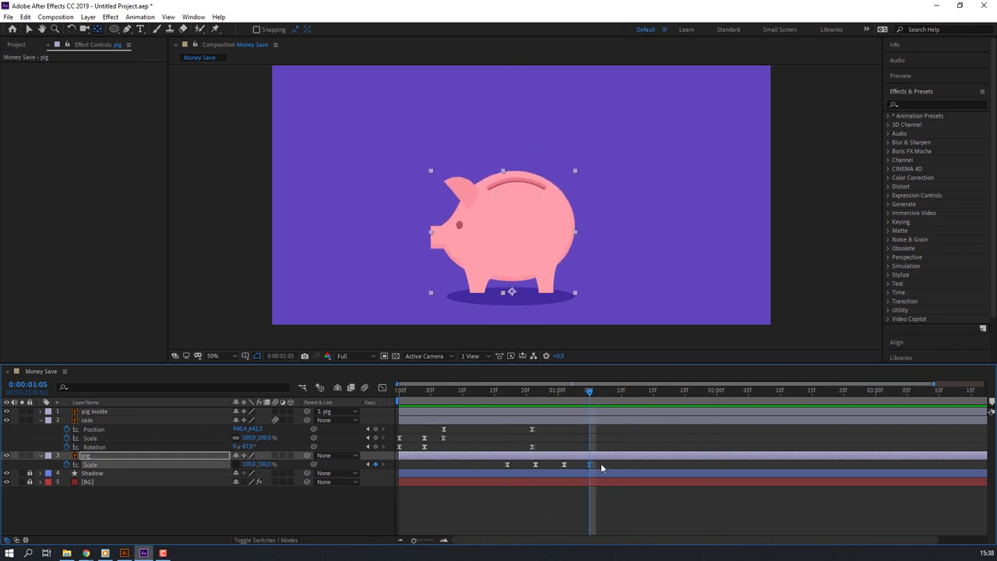
Stretch the pig's four scale keyframes over a longer span and preview
{"action": "left_click_drag", "start_coordinate": [601, 468], "coordinate": [488, 469]}
{"action": "left_click_drag", "start_coordinate": [614, 464], "coordinate": [621, 464]}
{"action": "left_click", "coordinate": [620, 489]}
{"action": "key", "text": "space"}
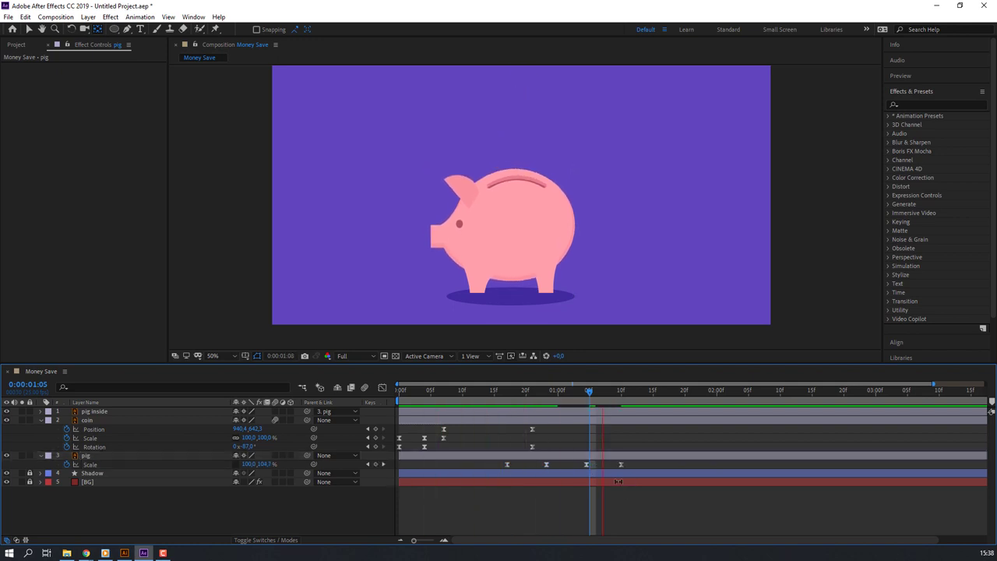
{"action": "key", "text": "space"}
Compress the last three scale keyframes into a shorter span and preview the bounce
{"action": "left_click_drag", "start_coordinate": [635, 464], "coordinate": [544, 469]}
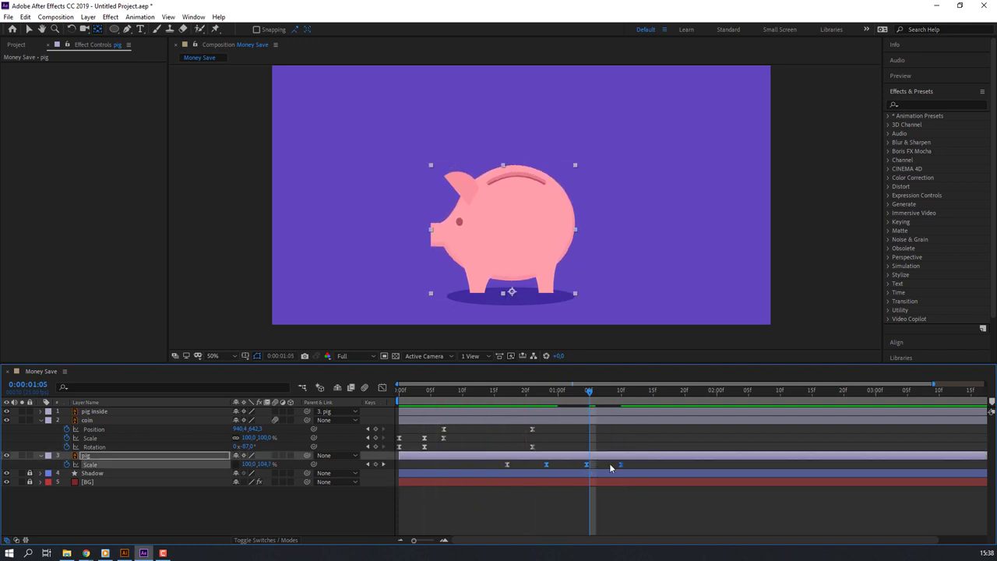
{"action": "left_click_drag", "start_coordinate": [620, 464], "coordinate": [596, 465]}
{"action": "left_click", "coordinate": [610, 501]}
{"action": "key", "text": "space"}
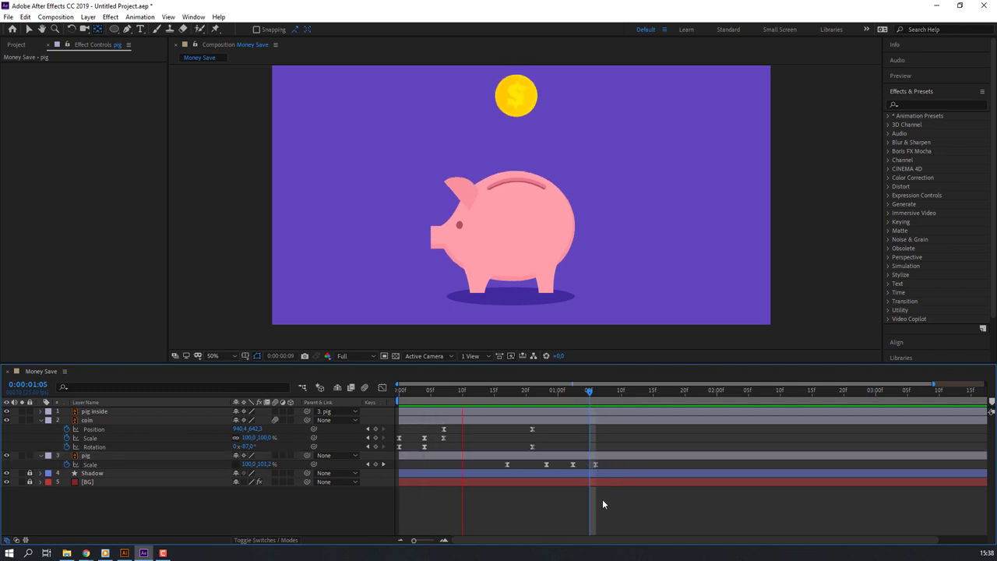
{"action": "key", "text": "space"}
{"action": "left_click_drag", "start_coordinate": [605, 462], "coordinate": [545, 465]}
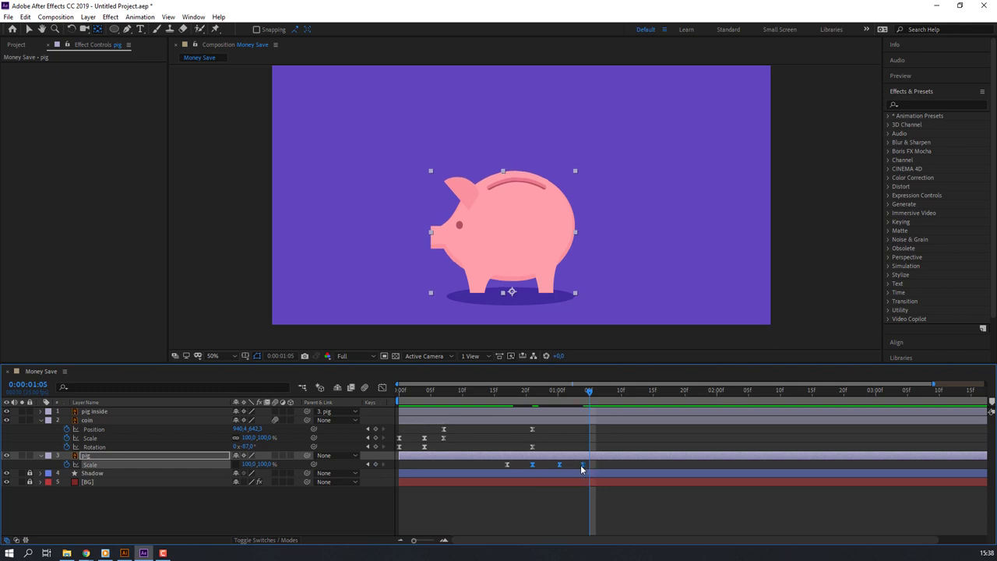
{"action": "key", "text": "space"}
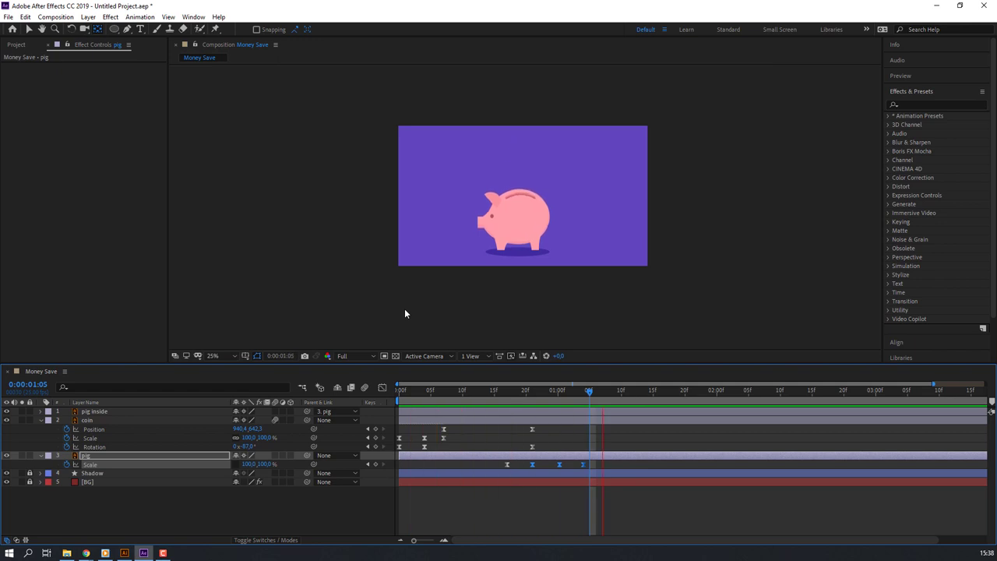
{"action": "key", "text": "period"}
{"action": "key", "text": "space"}
{"action": "left_click_drag", "start_coordinate": [497, 391], "coordinate": [531, 391]}
Set a 93% height squash keyframe on the pig at frame 21 and preview
{"action": "left_click", "coordinate": [261, 514]}
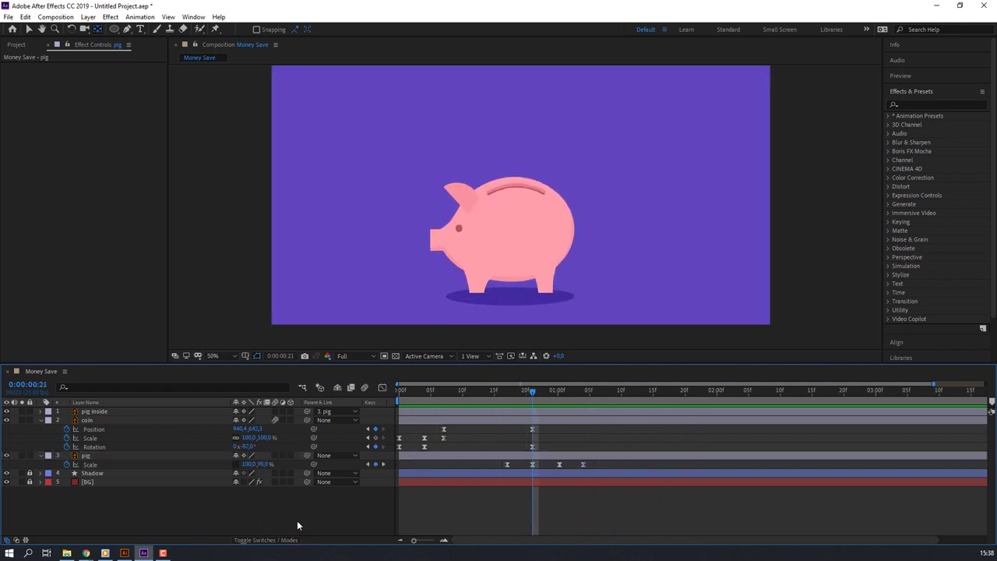
{"action": "left_click", "coordinate": [266, 465]}
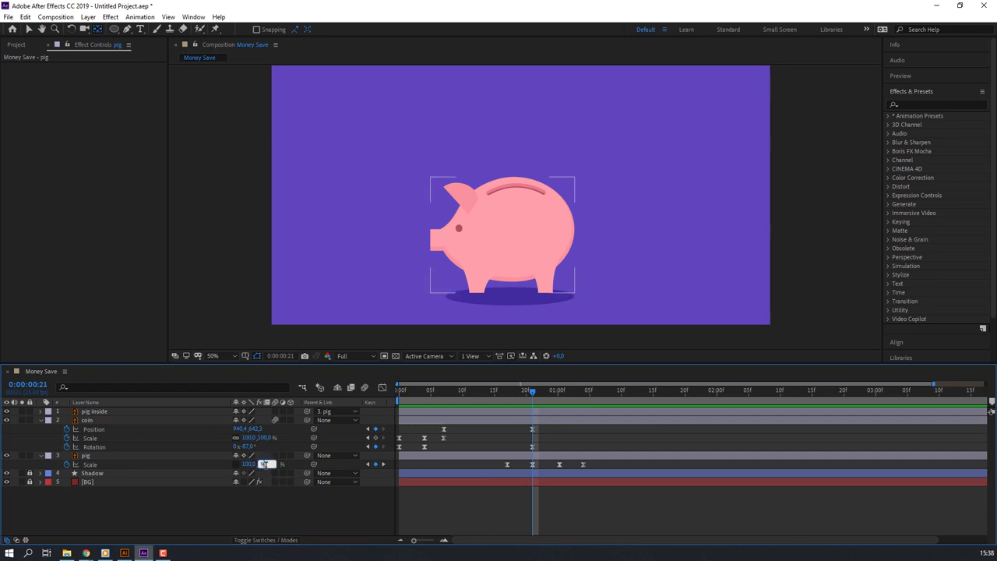
{"action": "key", "text": "Return"}
{"action": "left_click", "coordinate": [559, 451]}
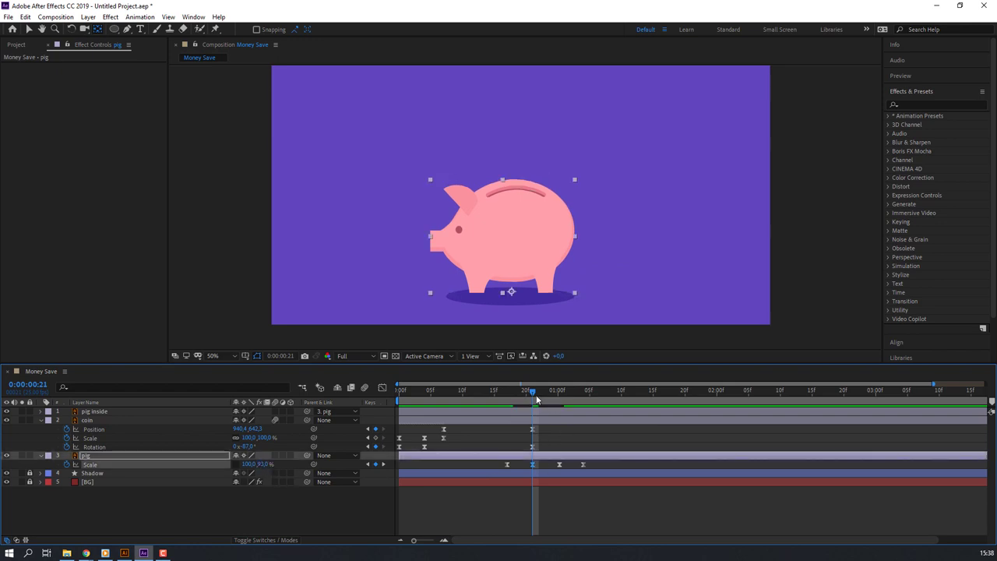
{"action": "left_click_drag", "start_coordinate": [536, 396], "coordinate": [567, 393]}
{"action": "key", "text": "space"}
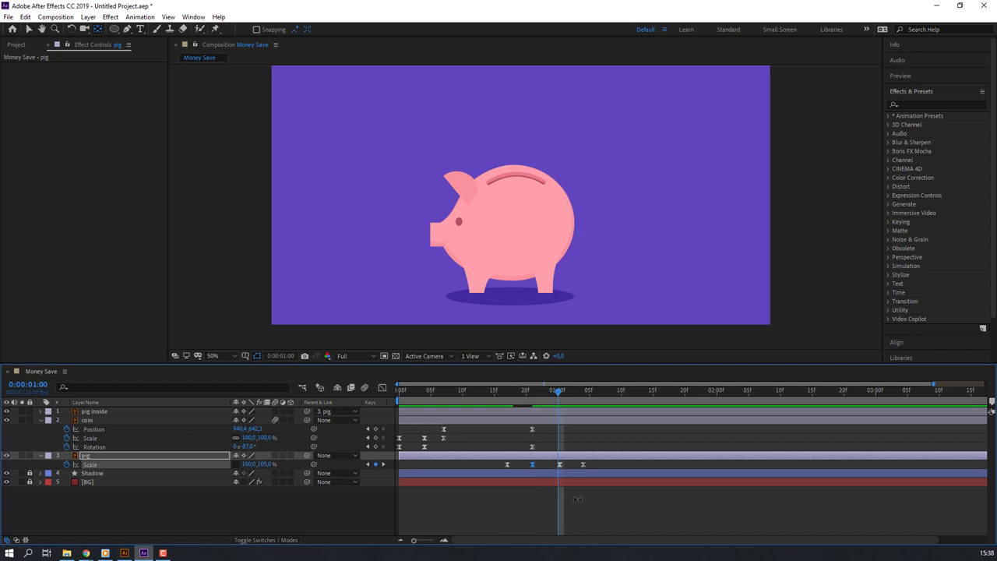
{"action": "key", "text": "space"}
Refine the pig's height keyframe near frame 21, entering 102%, and preview the landing
{"action": "left_click", "coordinate": [507, 389]}
{"action": "left_click_drag", "start_coordinate": [507, 389], "coordinate": [557, 392]}
{"action": "type", "text": "2"}
{"action": "key", "text": "Return"}
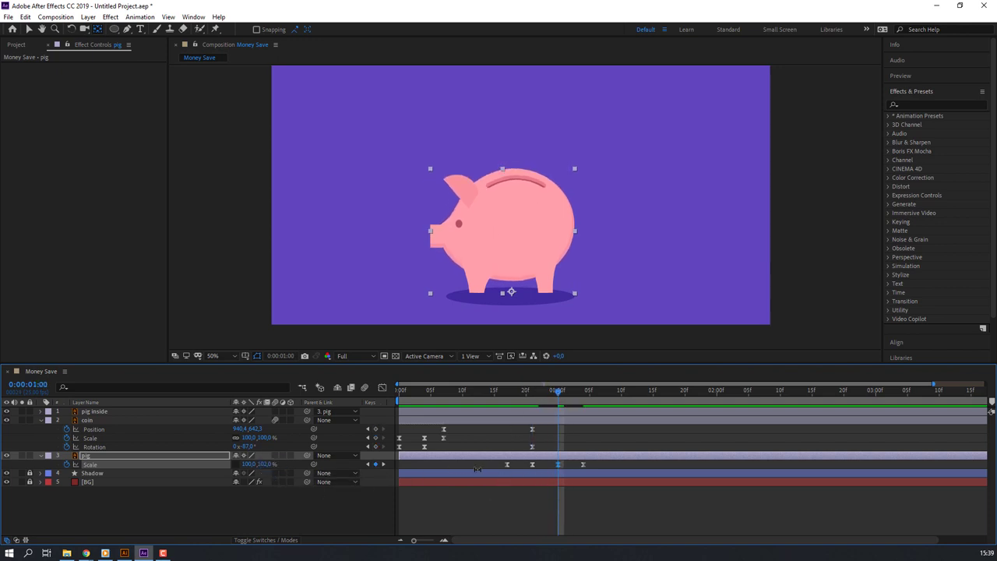
{"action": "key", "text": "Page_Down"}
{"action": "key", "text": "Page_Down"}
{"action": "key", "text": "Page_Down"}
{"action": "key", "text": "Page_Down"}
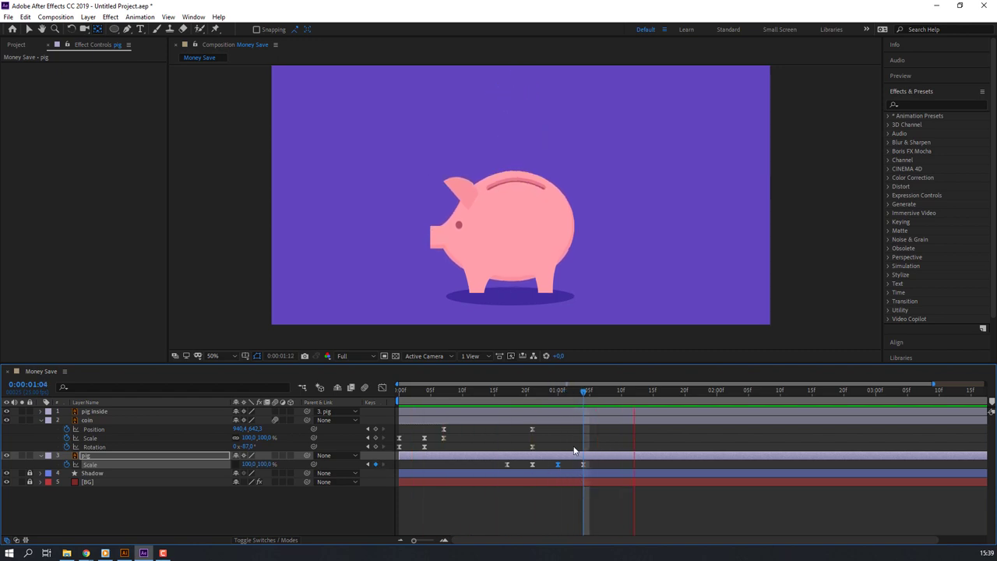
{"action": "left_click", "coordinate": [532, 389]}
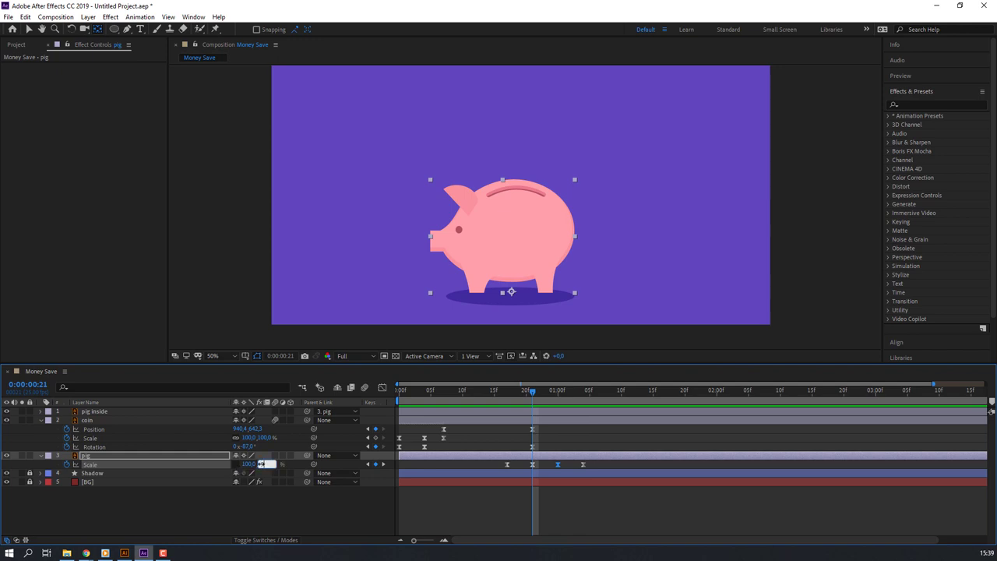
{"action": "key", "text": "space"}
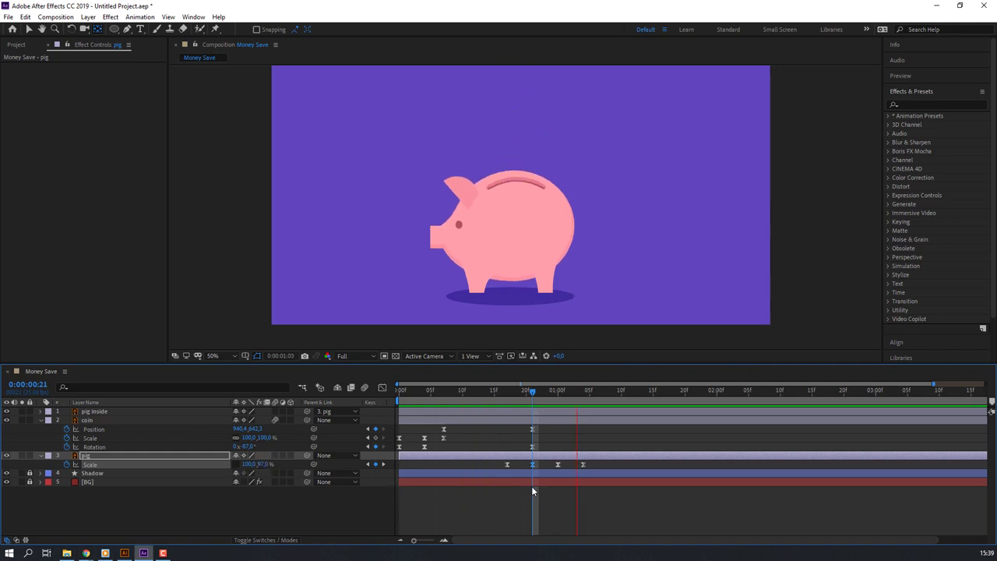
Set the viewer magnification to Fit and return to the frame where the coin enters
{"action": "key", "text": "comma"}
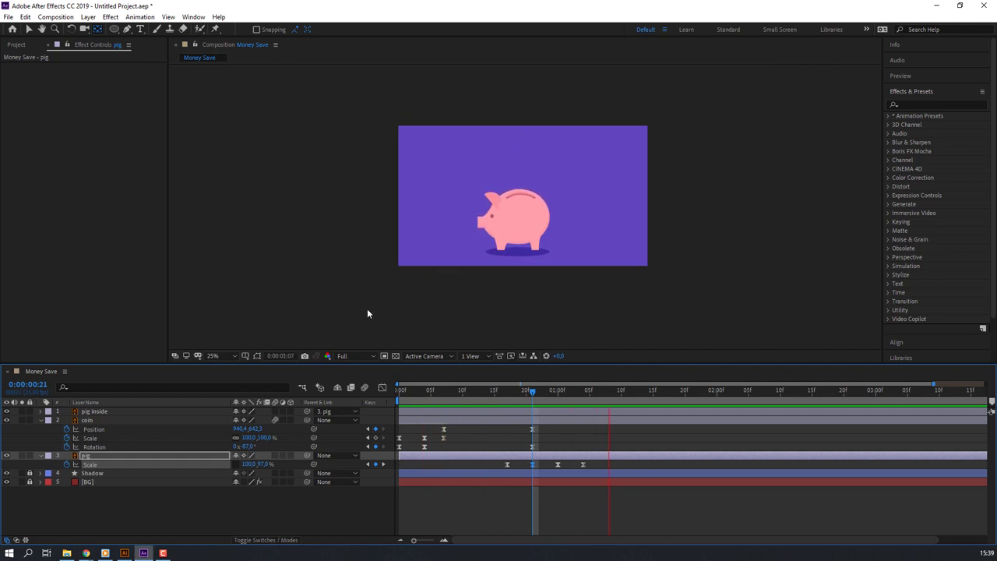
{"action": "left_click", "coordinate": [236, 355]}
{"action": "left_click", "coordinate": [233, 187]}
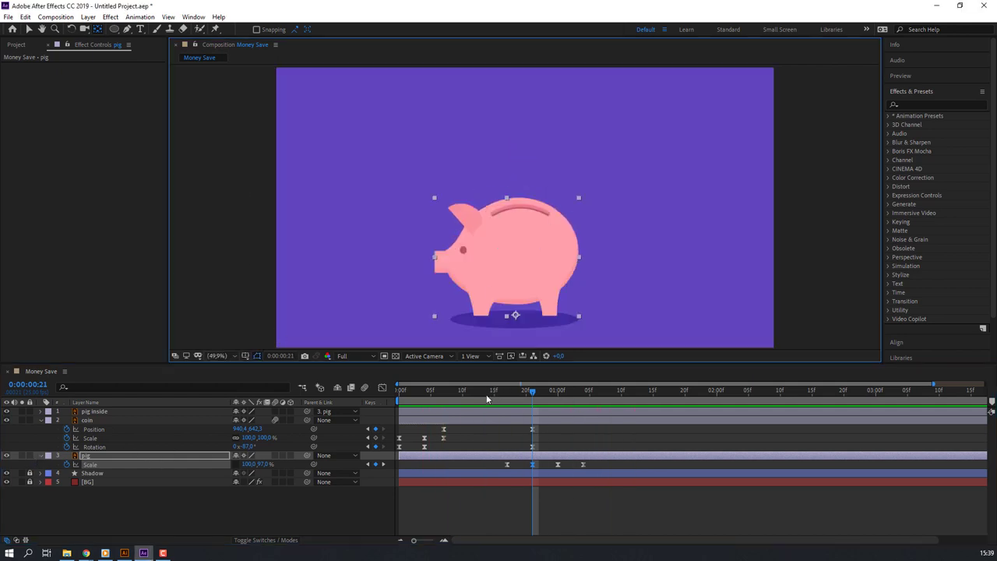
{"action": "key", "text": "minus"}
{"action": "left_click_drag", "start_coordinate": [451, 394], "coordinate": [507, 405]}
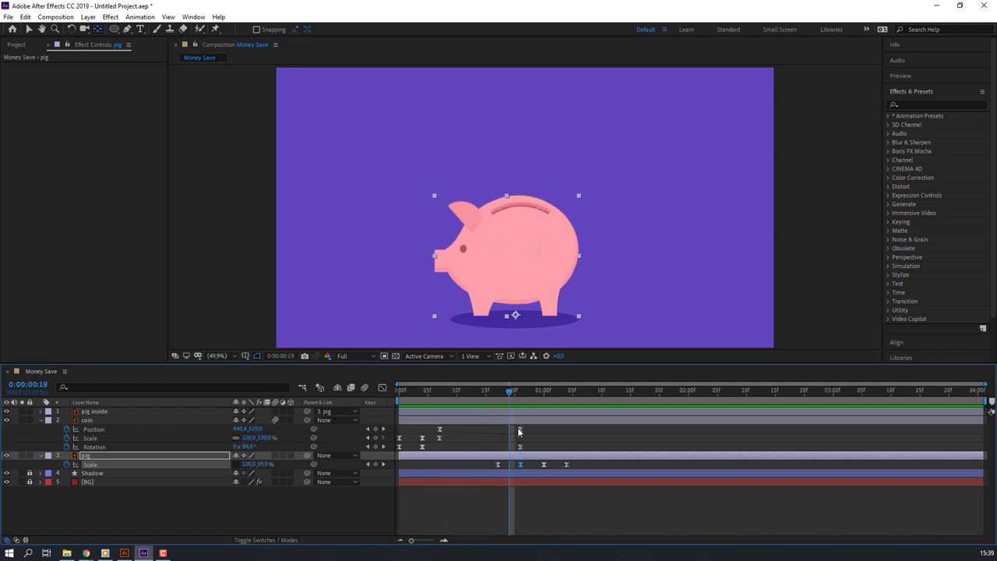
{"action": "left_click_drag", "start_coordinate": [510, 396], "coordinate": [520, 394]}
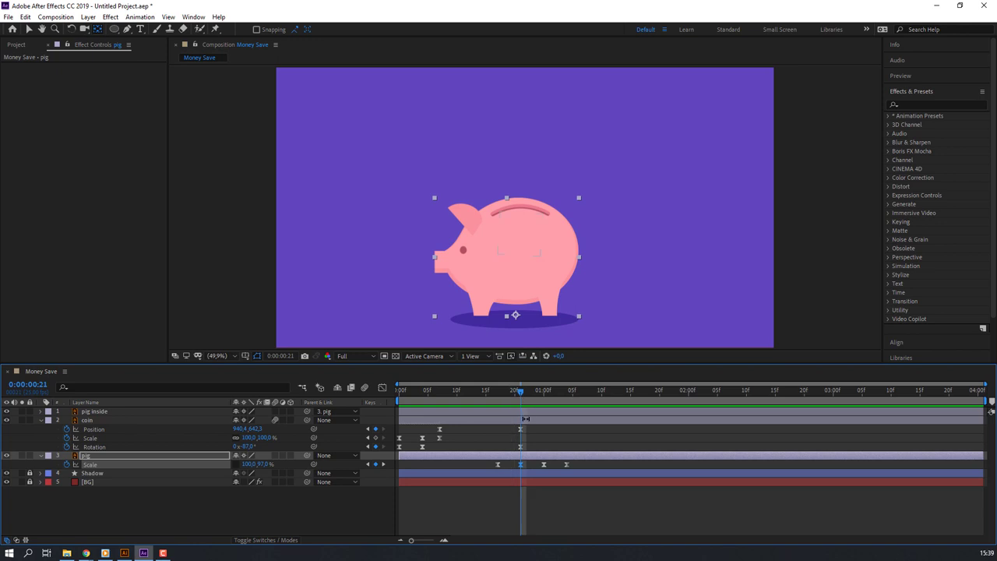
{"action": "left_click", "coordinate": [527, 421]}
Split the coin layer at frame 21 and delete the leftover tail piece
{"action": "left_click", "coordinate": [28, 16]}
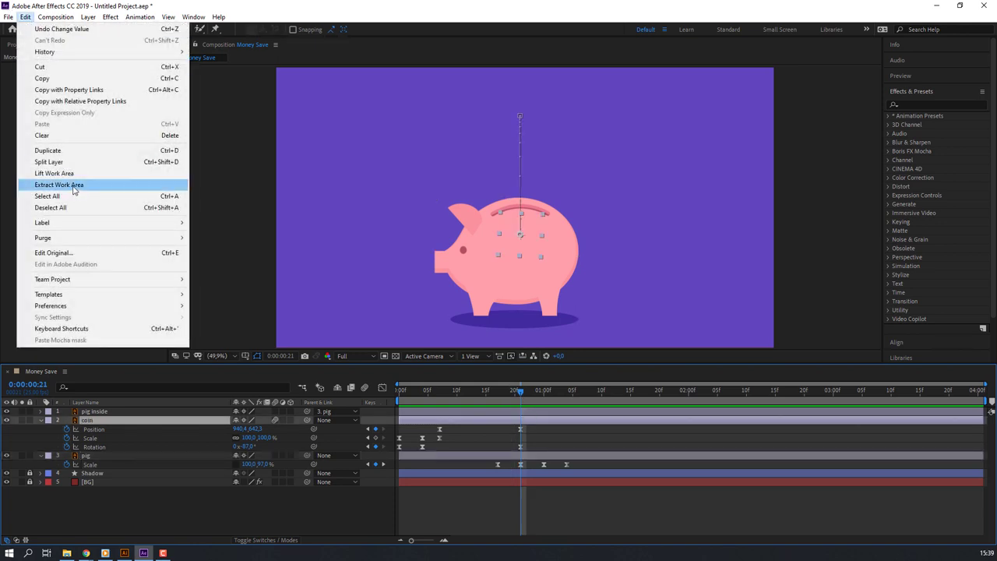
{"action": "left_click", "coordinate": [62, 161]}
{"action": "key", "text": "Delete"}
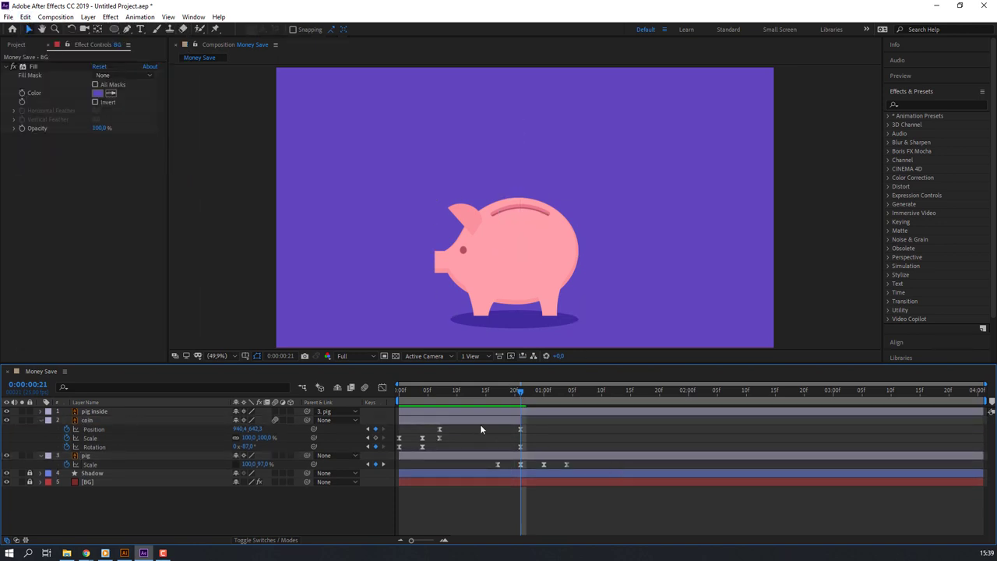
{"action": "left_click", "coordinate": [460, 422]}
Duplicate the coin into coin 2, coin 3 and coin 4, staggering each later in time
{"action": "key", "text": "ctrl+d"}
{"action": "left_click_drag", "start_coordinate": [437, 421], "coordinate": [507, 416]}
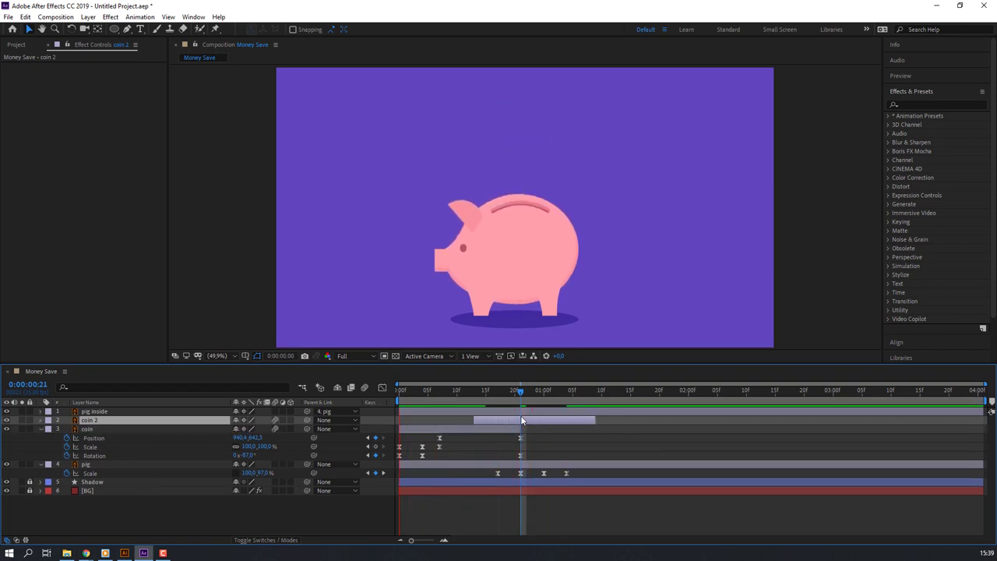
{"action": "left_click_drag", "start_coordinate": [506, 416], "coordinate": [569, 420]}
{"action": "key", "text": "ctrl+d"}
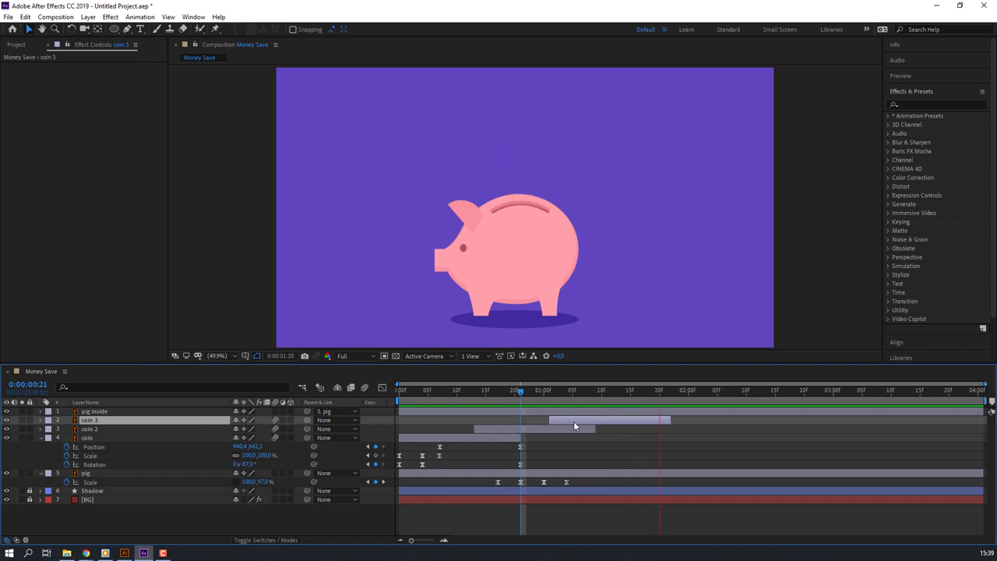
{"action": "left_click_drag", "start_coordinate": [573, 421], "coordinate": [562, 421]}
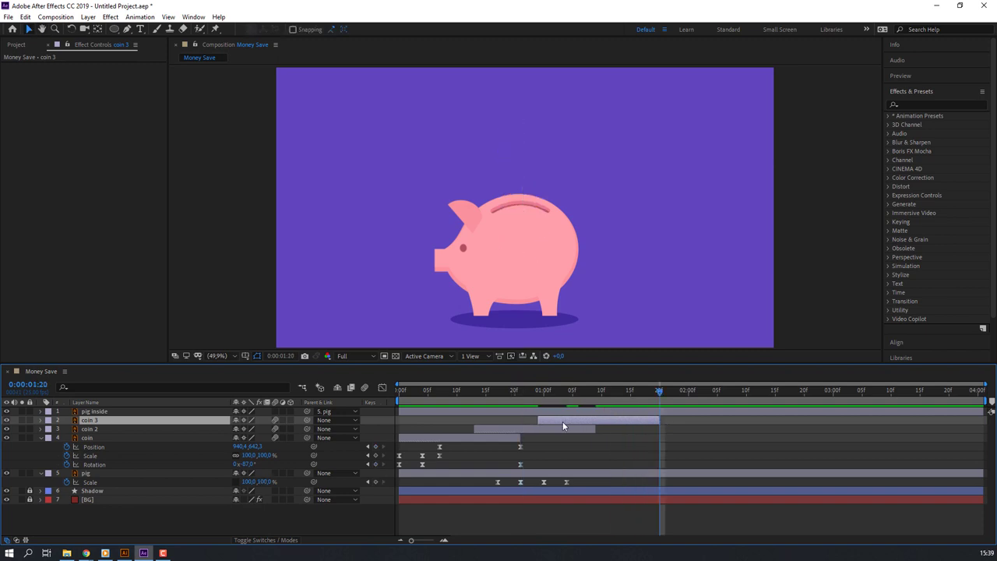
{"action": "key", "text": "ctrl+d"}
{"action": "left_click_drag", "start_coordinate": [562, 419], "coordinate": [746, 418]}
Add coin 5 and coin 6, then shift coins 4 to 6 later together
{"action": "key", "text": "ctrl+d"}
{"action": "key", "text": "ctrl+d"}
{"action": "key", "text": "space"}
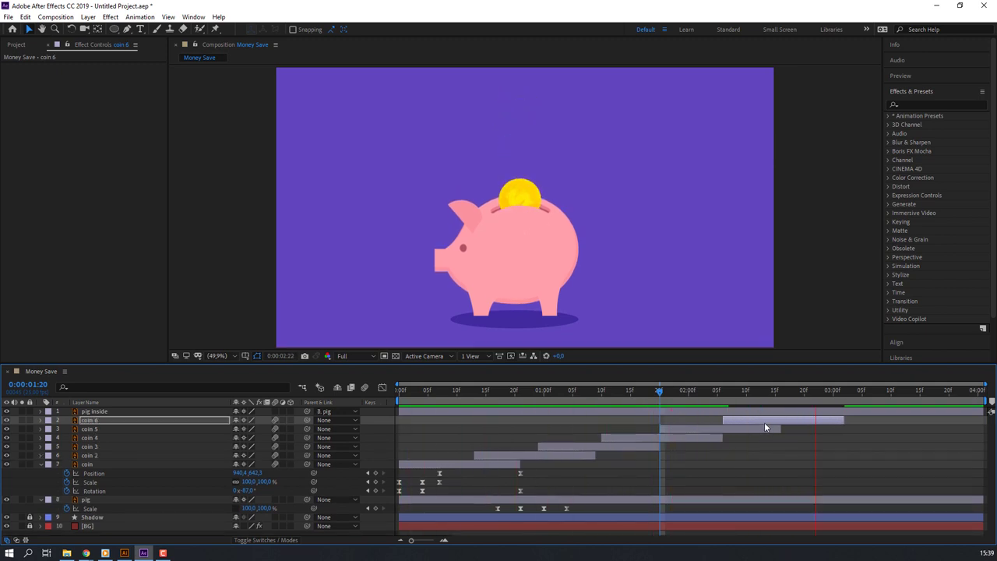
{"action": "left_click_drag", "start_coordinate": [696, 428], "coordinate": [707, 427]}
{"action": "left_click", "coordinate": [743, 415]}
{"action": "left_click", "coordinate": [751, 419]}
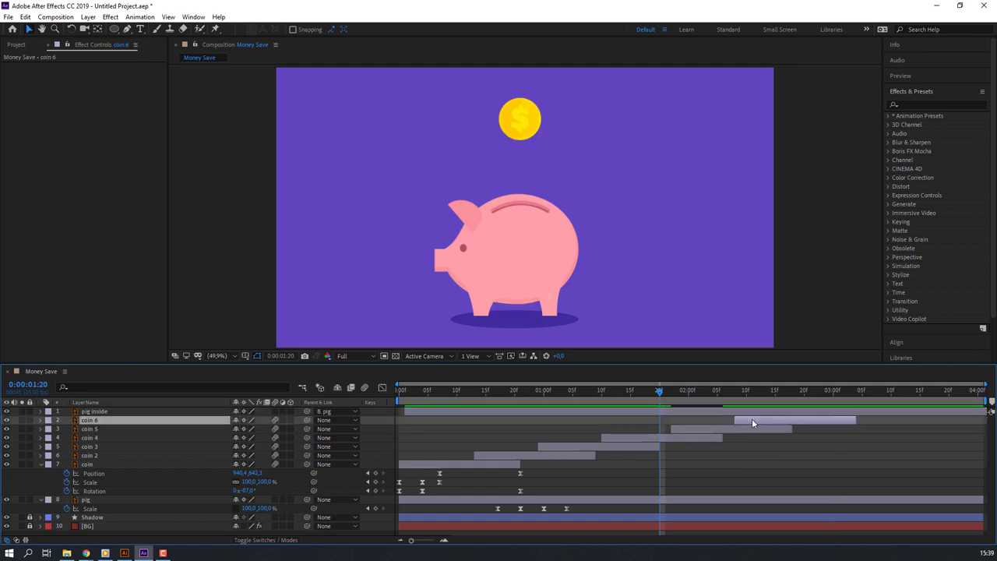
{"action": "left_click_drag", "start_coordinate": [748, 420], "coordinate": [765, 420]}
{"action": "left_click", "coordinate": [643, 438]}
{"action": "left_click", "coordinate": [784, 420], "text": "shift"}
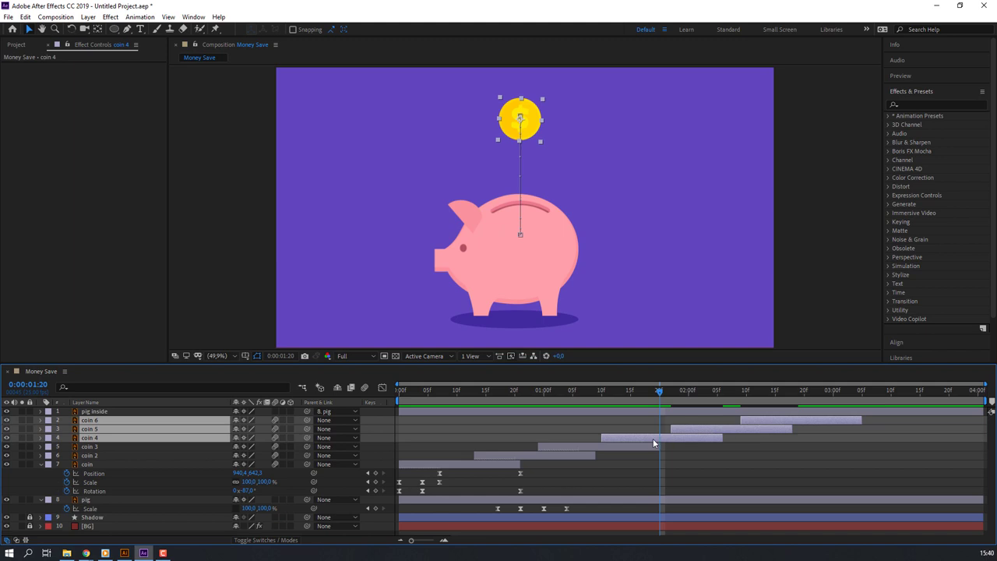
{"action": "left_click_drag", "start_coordinate": [653, 439], "coordinate": [655, 441]}
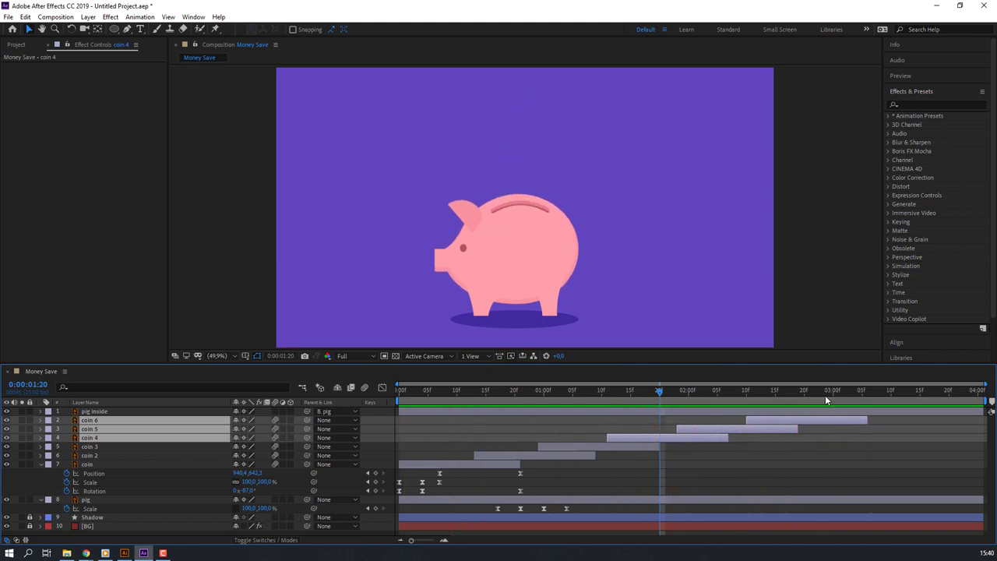
{"action": "left_click", "coordinate": [857, 394]}
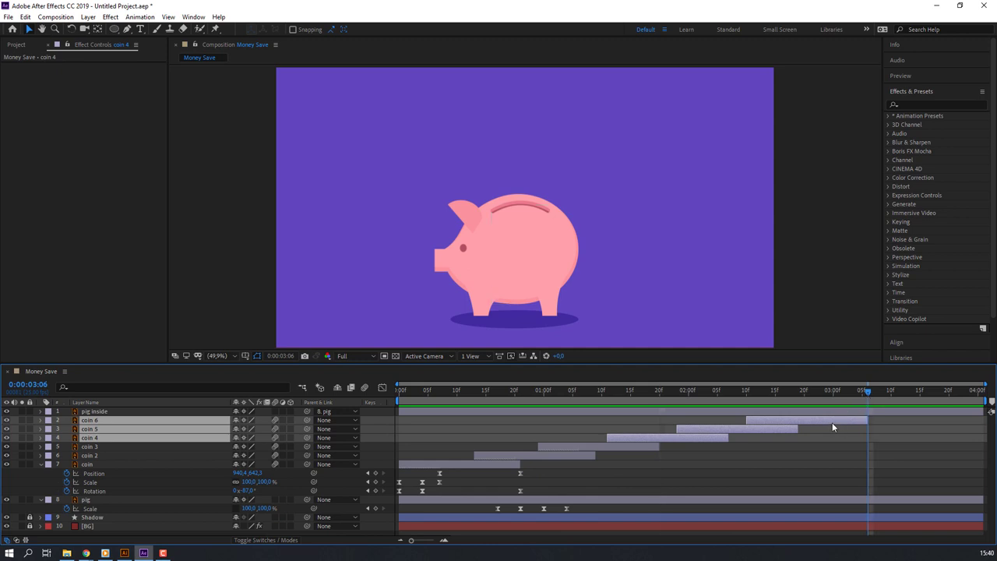
Trim the composition to the work area and select the pig's four Scale keyframes
{"action": "right_click", "coordinate": [847, 404]}
{"action": "left_click", "coordinate": [880, 431]}
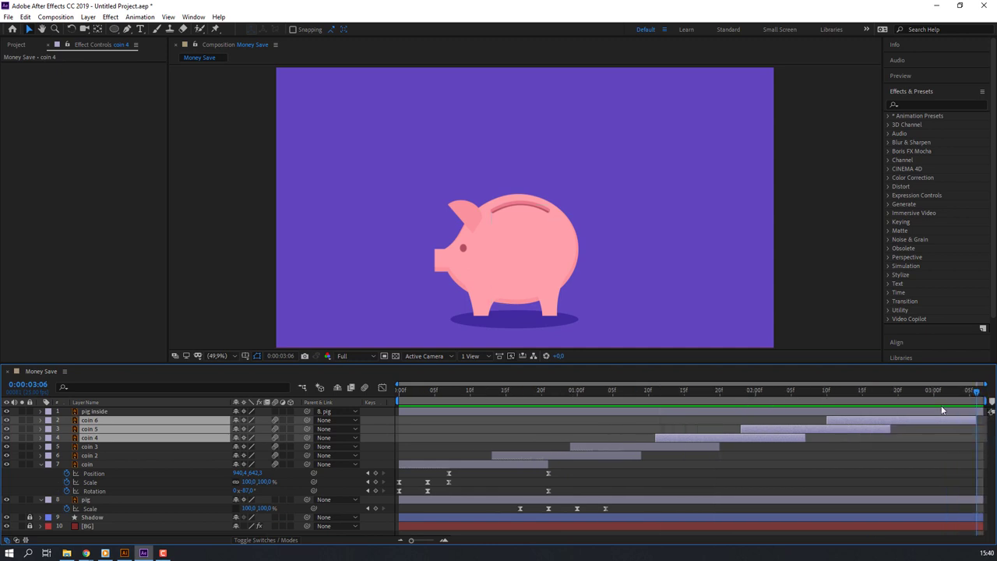
{"action": "left_click", "coordinate": [611, 508]}
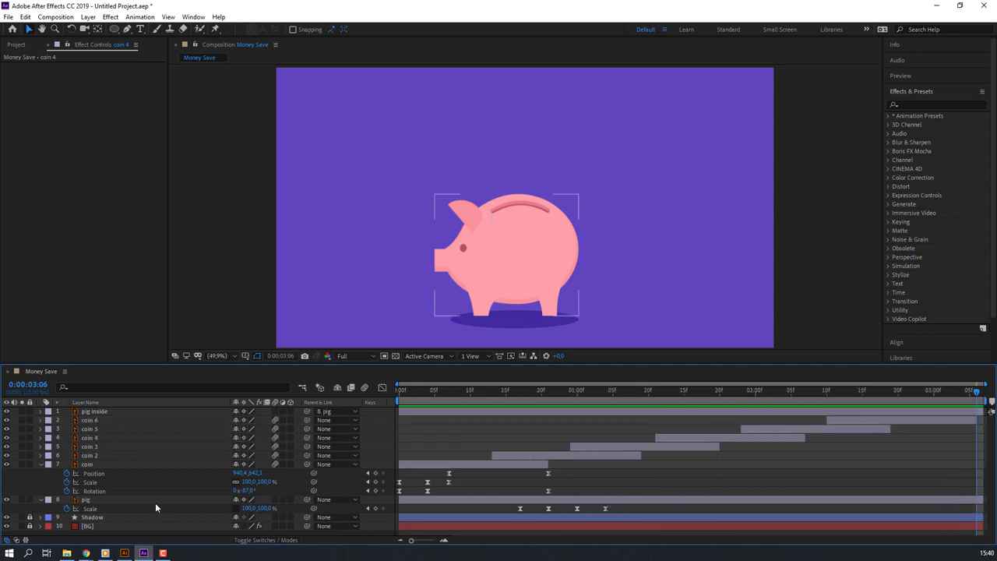
{"action": "left_click_drag", "start_coordinate": [622, 507], "coordinate": [498, 511]}
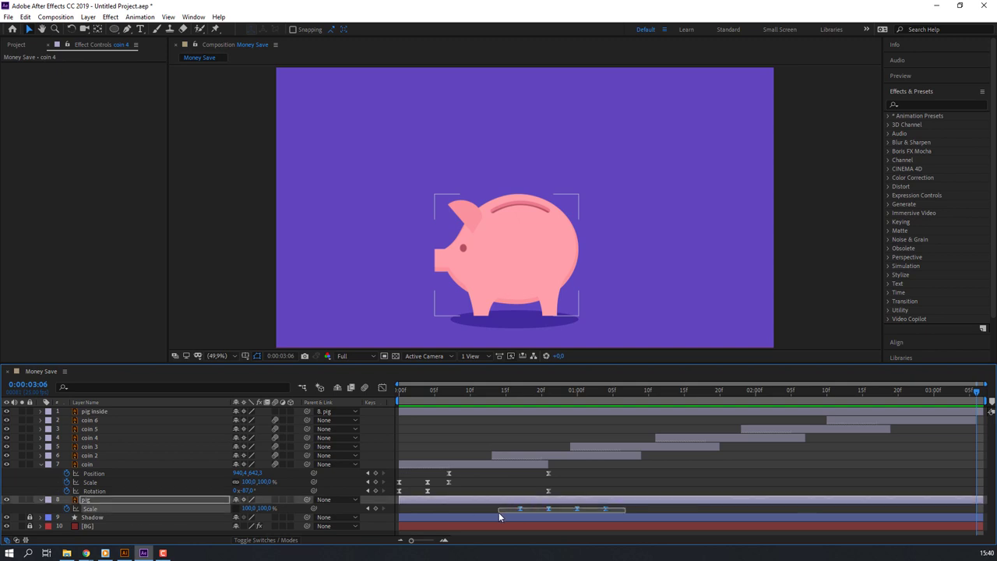
Paste the pig's squash keyframes at later coin landings, including around 2:03, undoing one stray paste
{"action": "mouse_move", "coordinate": [550, 394]}
{"action": "left_mouse_down"}
{"action": "mouse_move", "coordinate": [636, 490]}
{"action": "mouse_move", "coordinate": [654, 485]}
{"action": "mouse_move", "coordinate": [646, 506]}
{"action": "left_mouse_up"}
{"action": "left_click", "coordinate": [653, 502]}
{"action": "key", "text": "ctrl+v"}
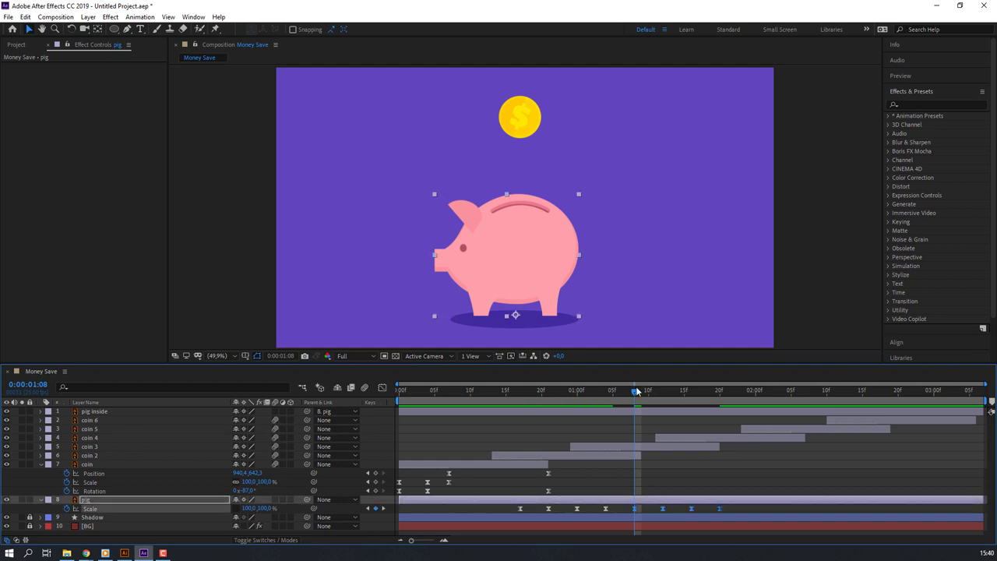
{"action": "left_click_drag", "start_coordinate": [662, 397], "coordinate": [711, 394]}
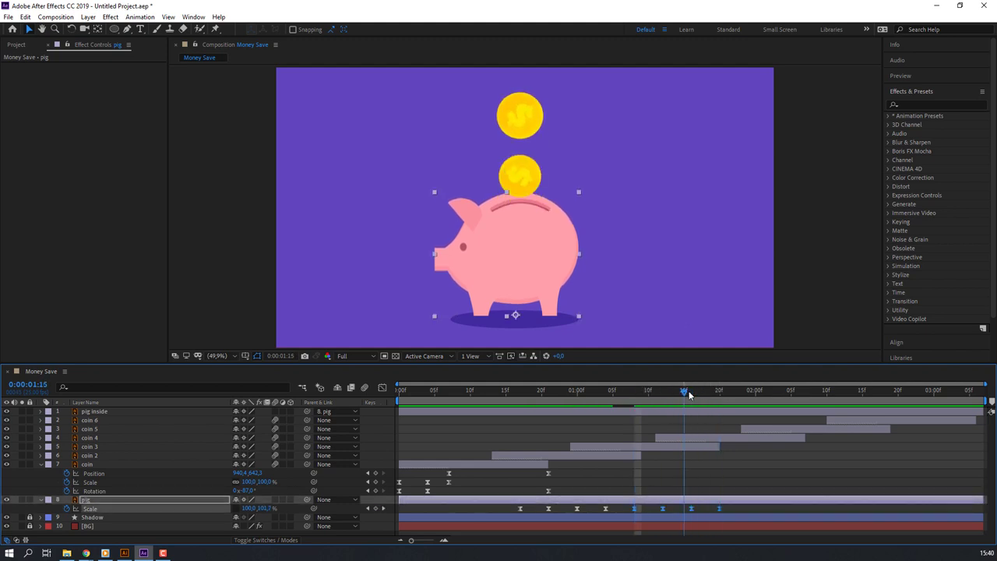
{"action": "key", "text": "ctrl+v"}
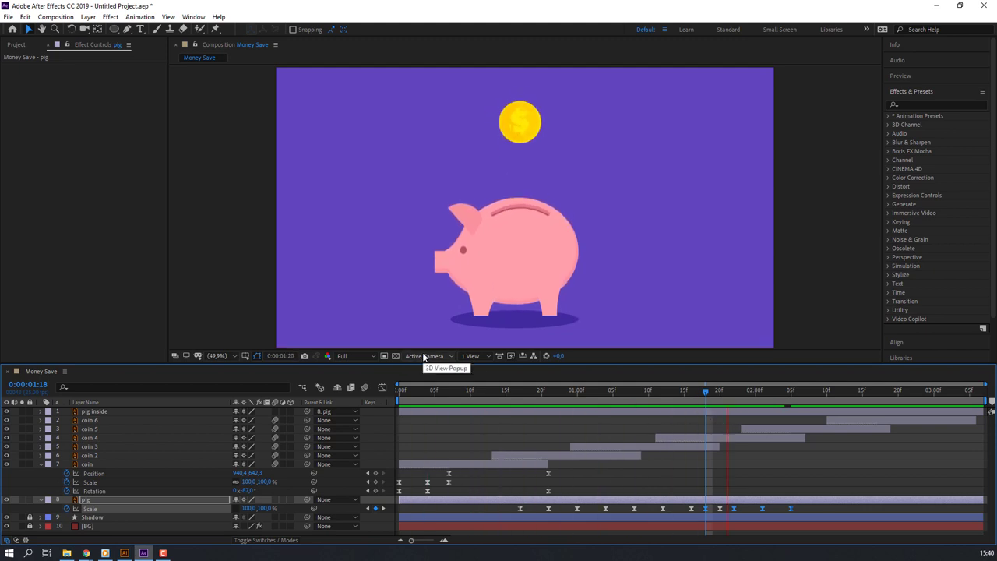
{"action": "key", "text": "ctrl+z"}
{"action": "key", "text": "ctrl+z"}
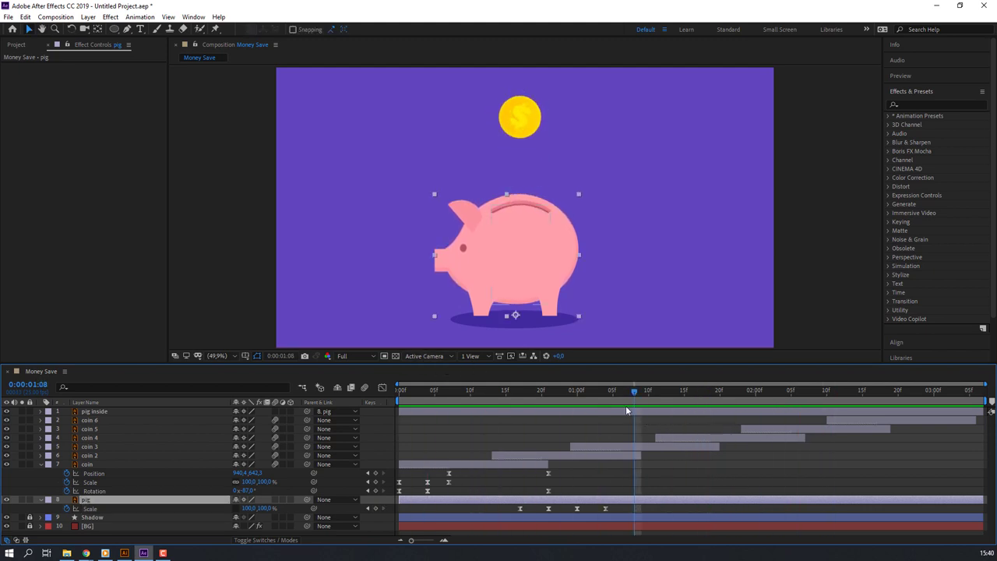
{"action": "mouse_move", "coordinate": [522, 393]}
{"action": "left_mouse_down"}
{"action": "mouse_move", "coordinate": [925, 388]}
{"action": "mouse_move", "coordinate": [898, 389]}
{"action": "left_mouse_up"}
{"action": "key", "text": "ctrl+v"}
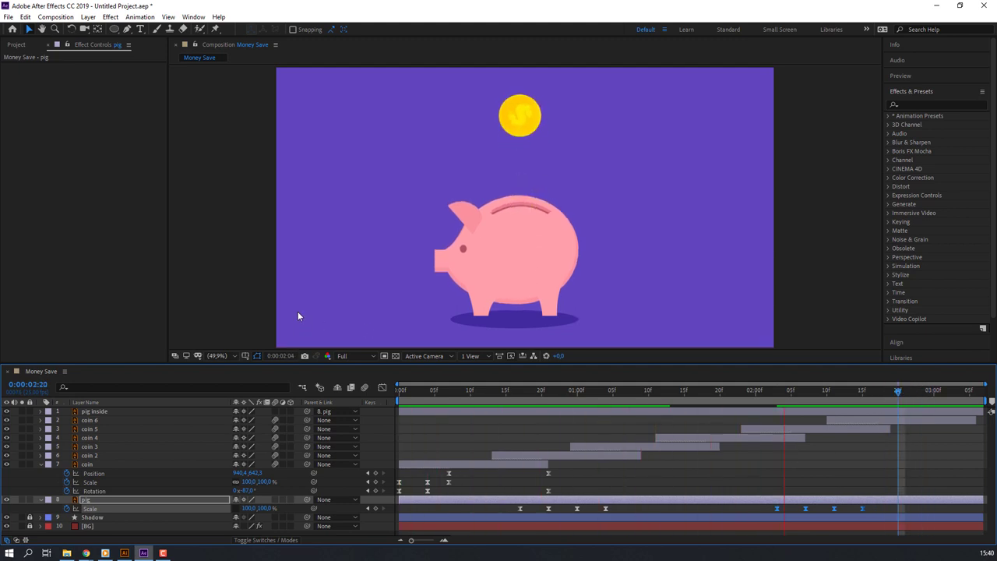
{"action": "key", "text": "comma"}
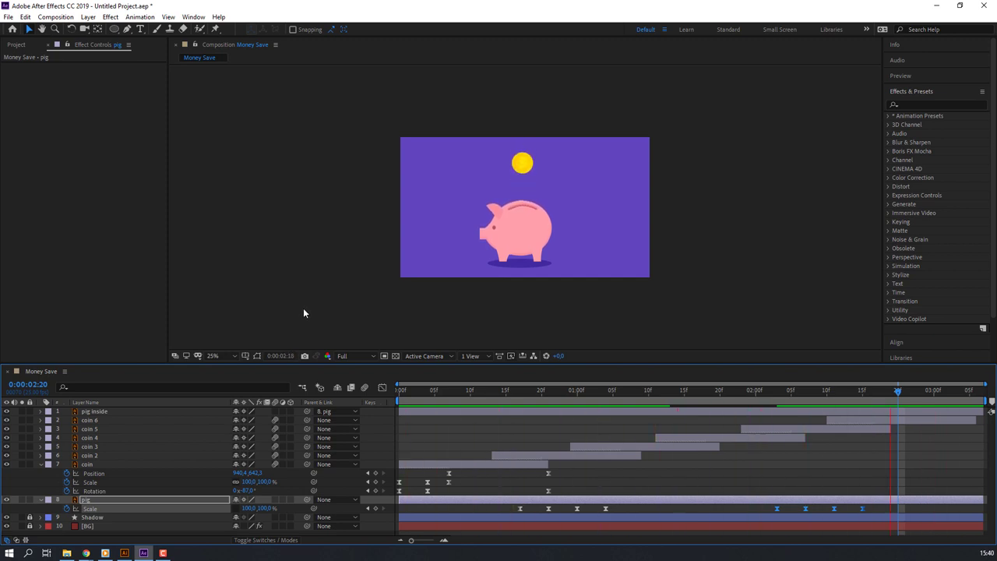
{"action": "left_click", "coordinate": [218, 355]}
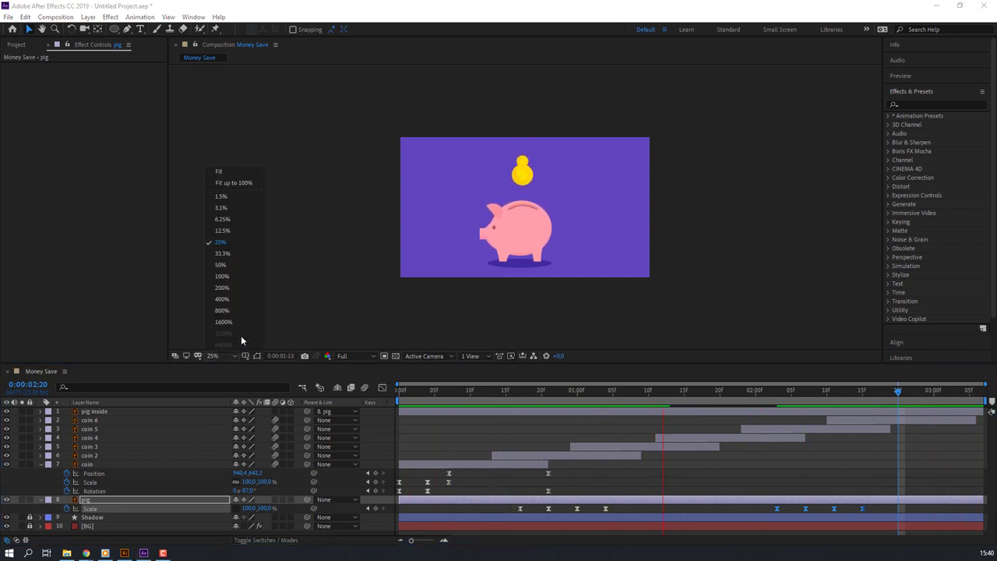
{"action": "left_click", "coordinate": [234, 183]}
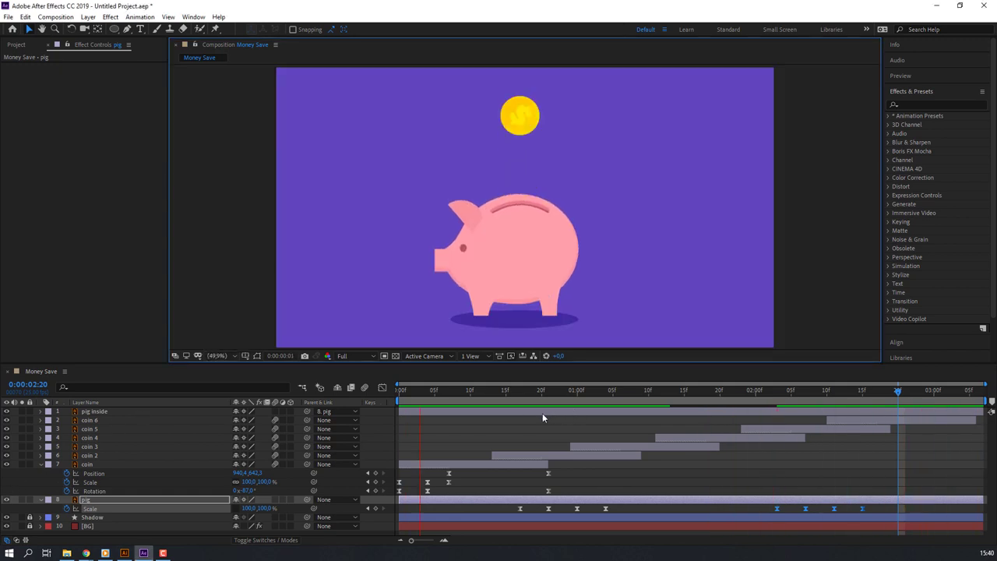